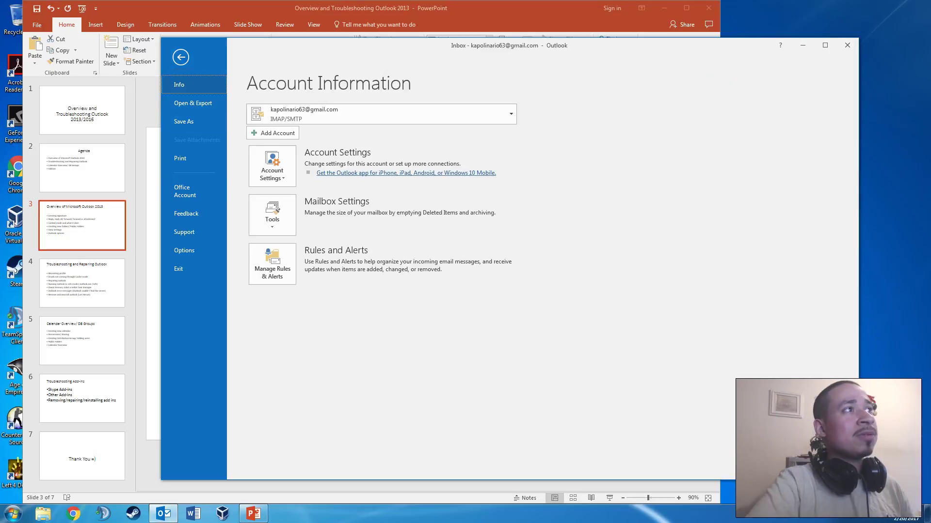
Step: Open the e-mail signature editor from the Mail options
click(181, 57)
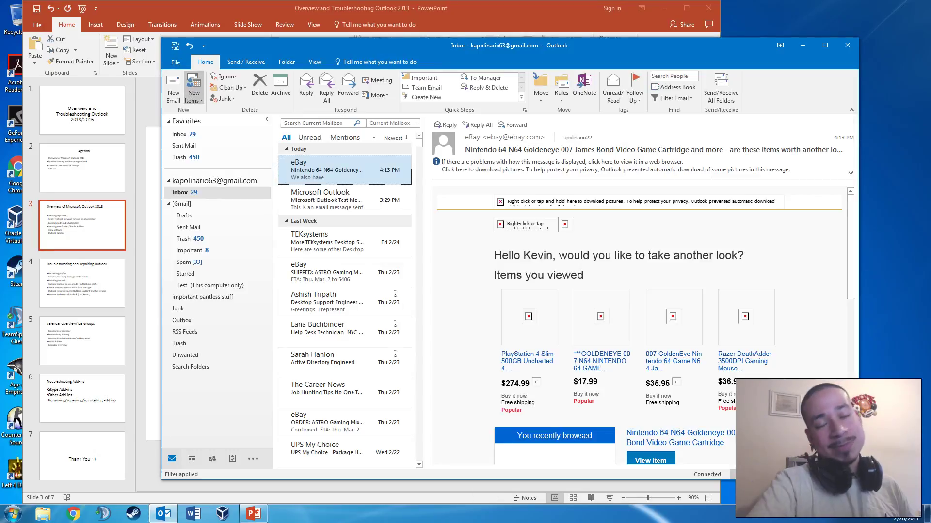
click(175, 62)
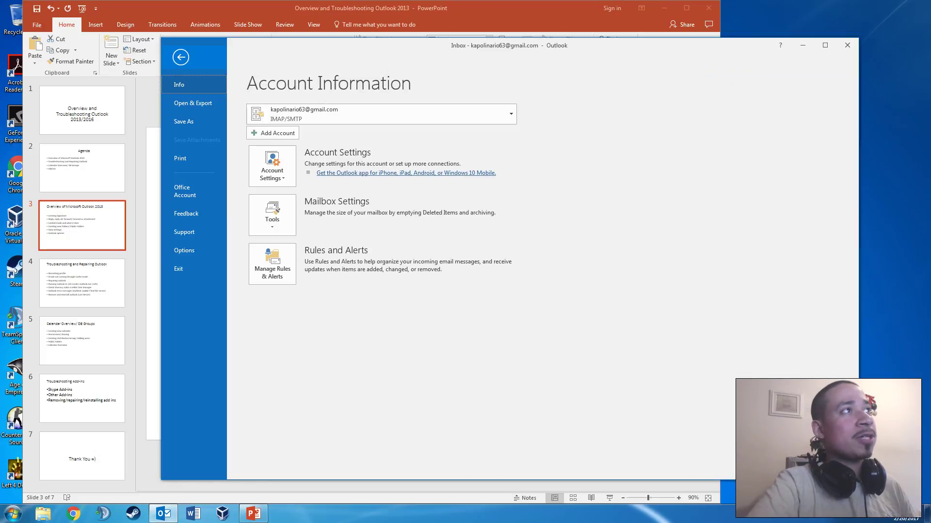
click(181, 57)
click(176, 62)
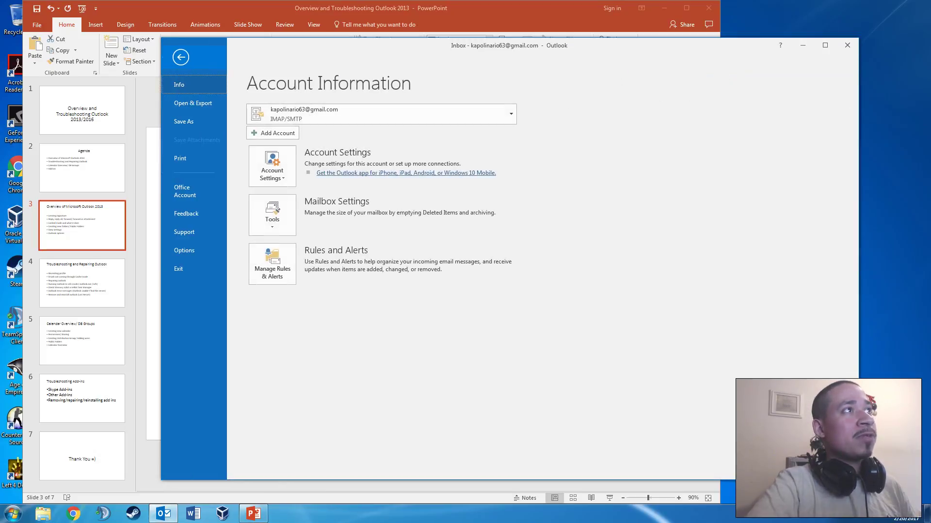
click(184, 250)
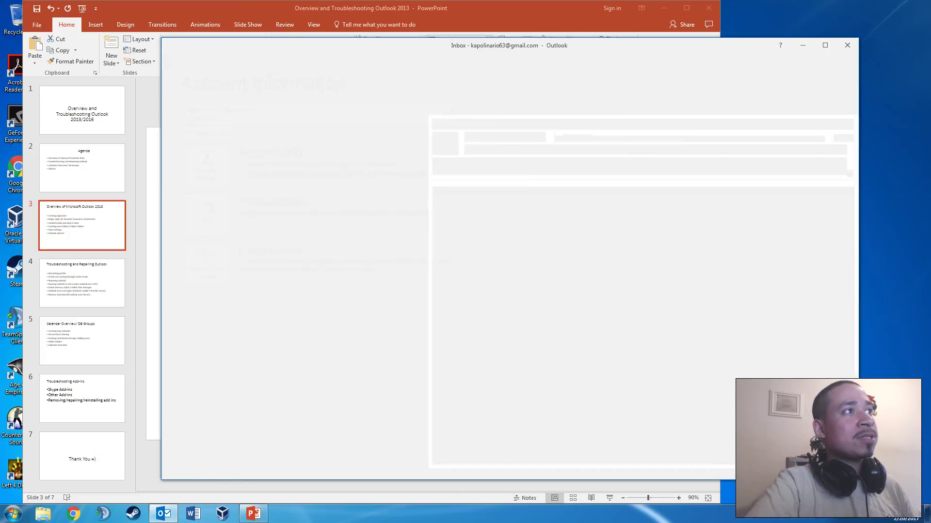
click(98, 66)
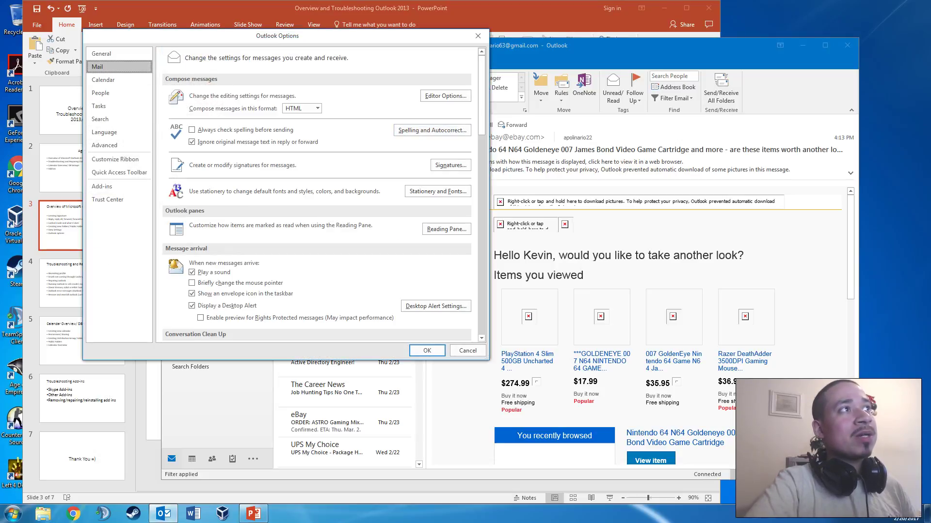
click(450, 165)
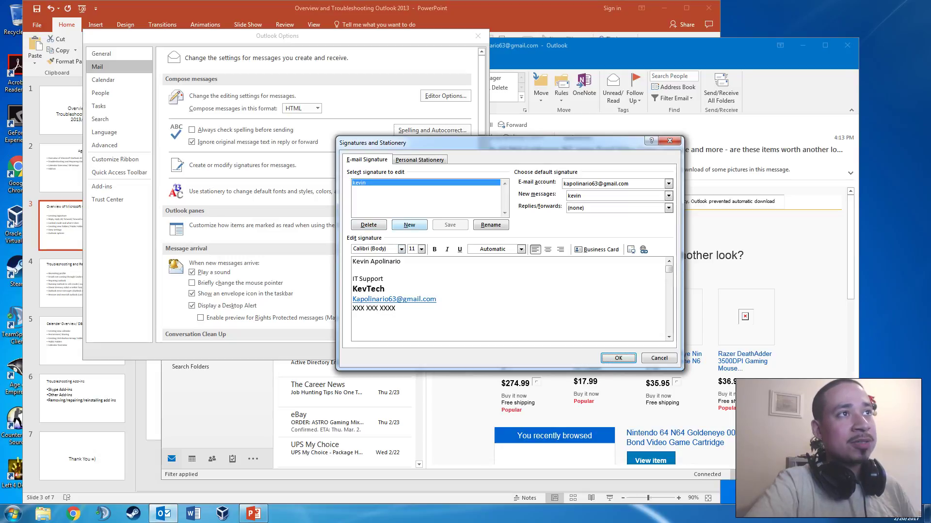
Step: Review how signatures are created and which default applies to new messages, and close the signature and mail options, accepting the settings
click(409, 225)
key(Escape)
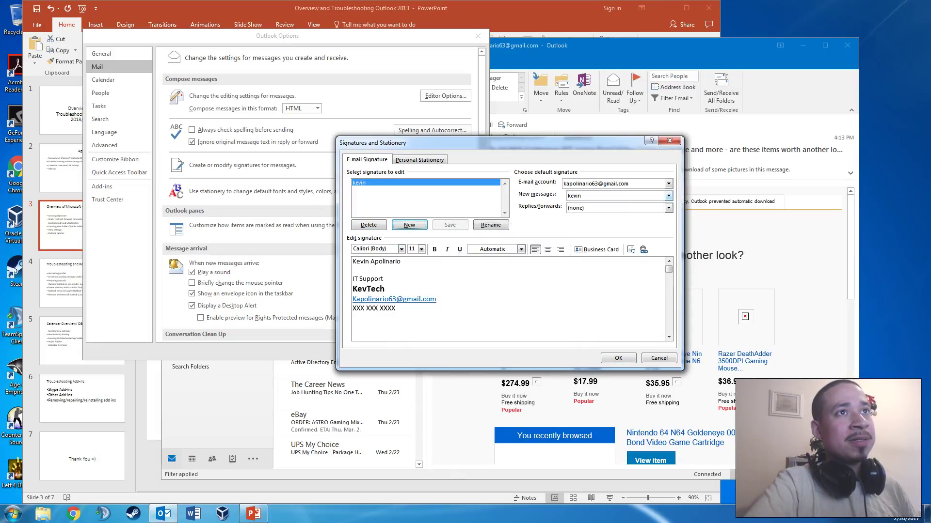
click(669, 195)
click(669, 195)
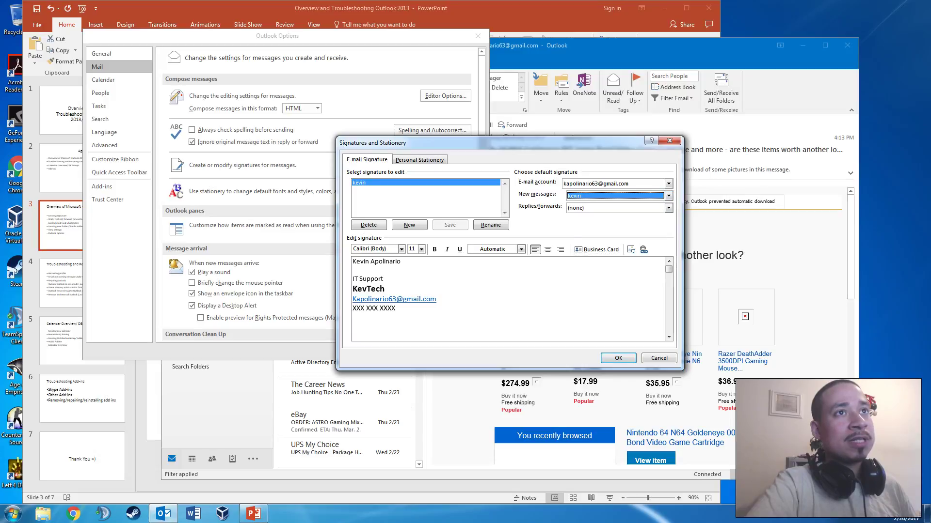
click(618, 358)
click(427, 351)
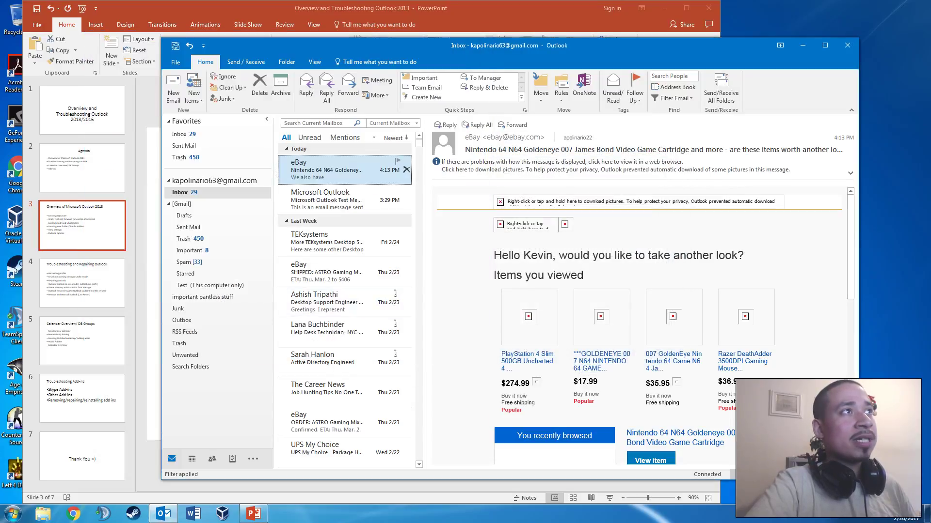
Step: Open a blank new e-mail to check its automatic signature, and close the message
click(173, 87)
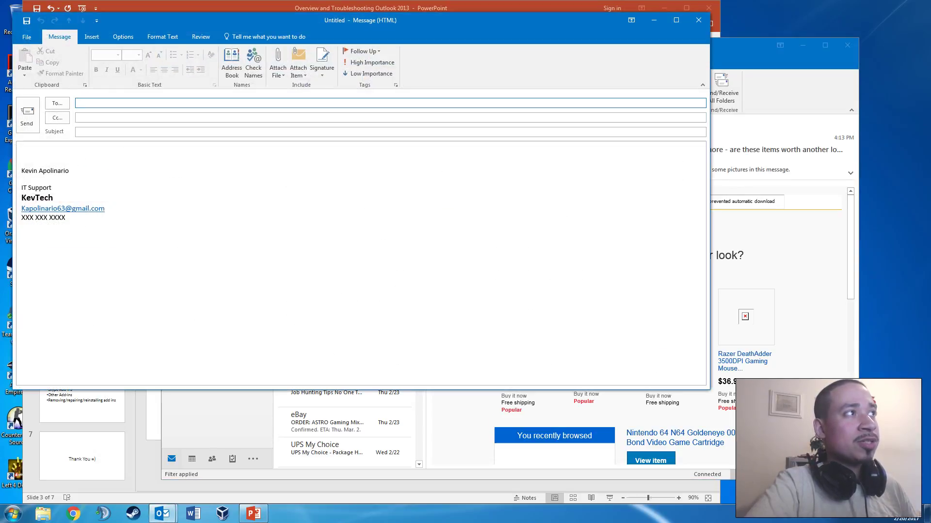
click(698, 20)
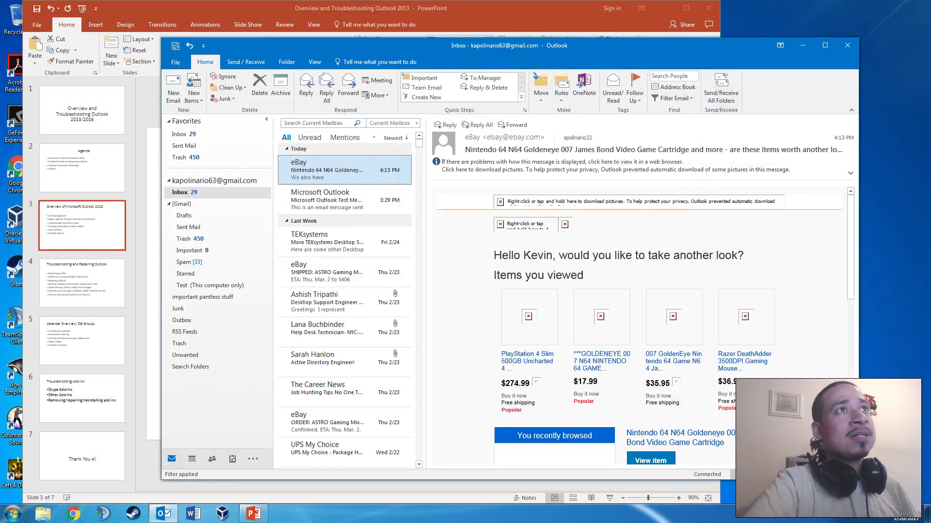
Step: Move the mailbox window aside to uncover the presentation slide, and examine the additional respond options for forwarding as an attachment
drag(581, 46, 828, 31)
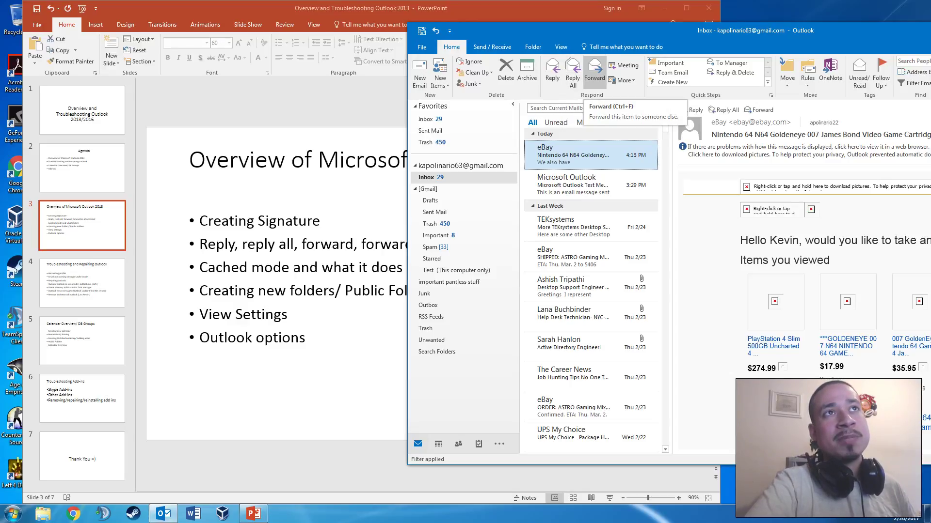
click(622, 80)
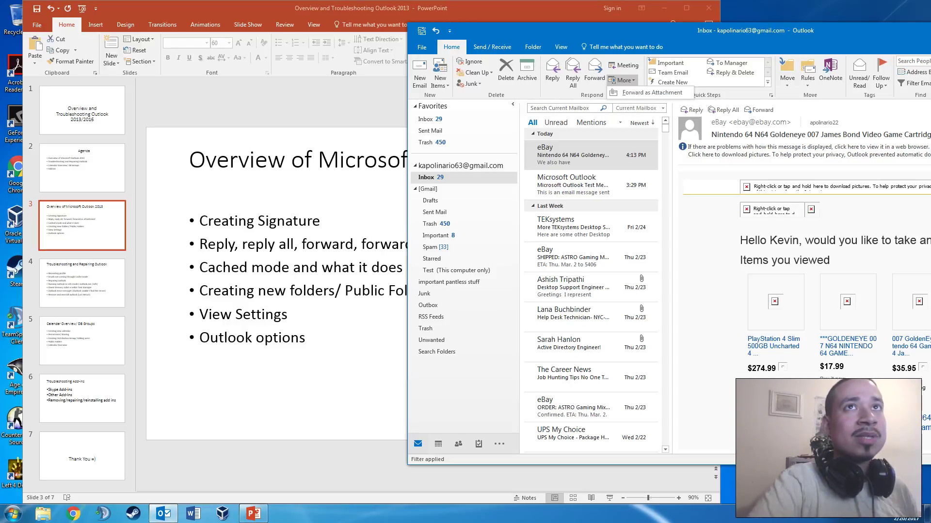
drag(534, 30, 578, 28)
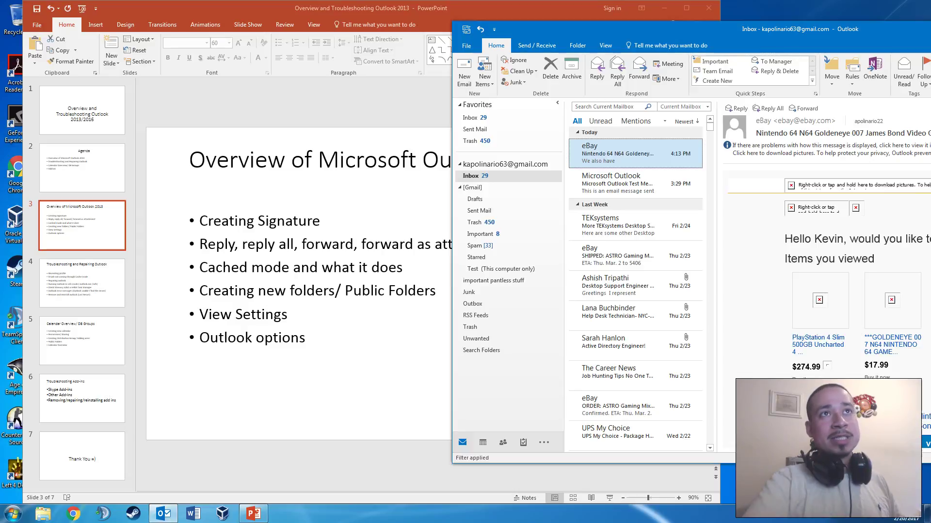
Step: Examine the send and receive commands, including Work Offline, and return to the main mail commands
click(536, 46)
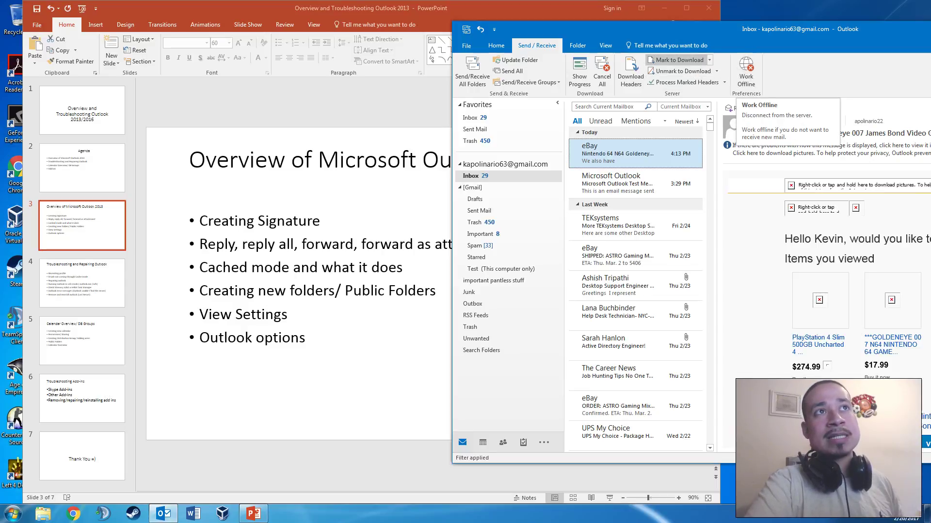
click(472, 73)
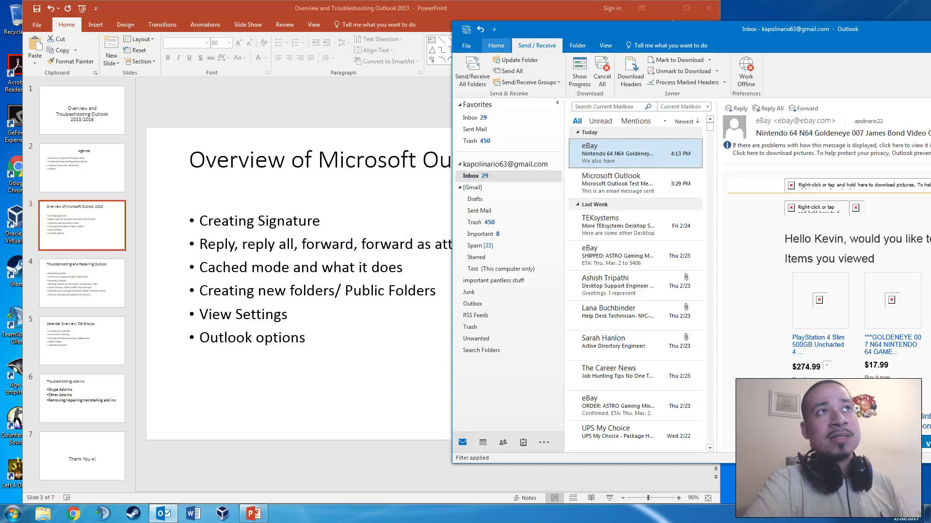
click(496, 45)
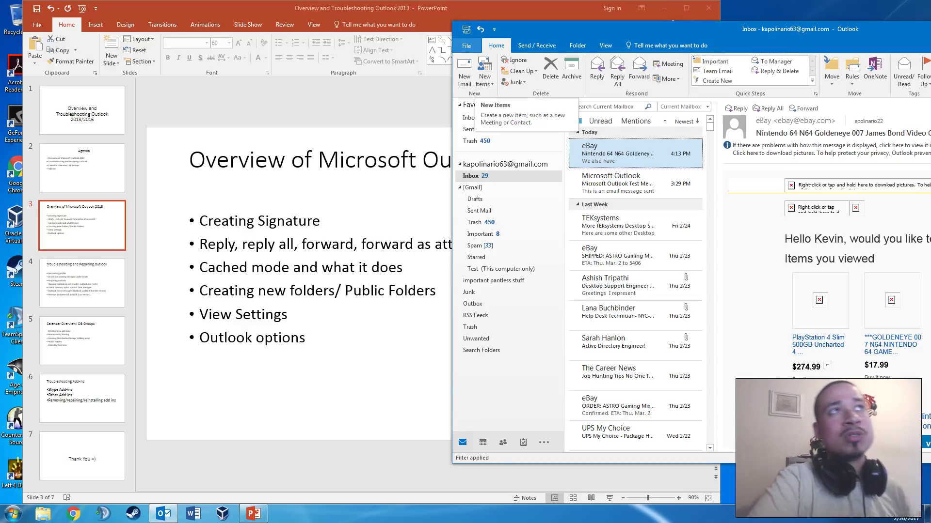
Step: Examine the e-mail account's server settings and its additional Internet e-mail settings, and close the account dialogs
click(466, 45)
click(557, 148)
click(587, 182)
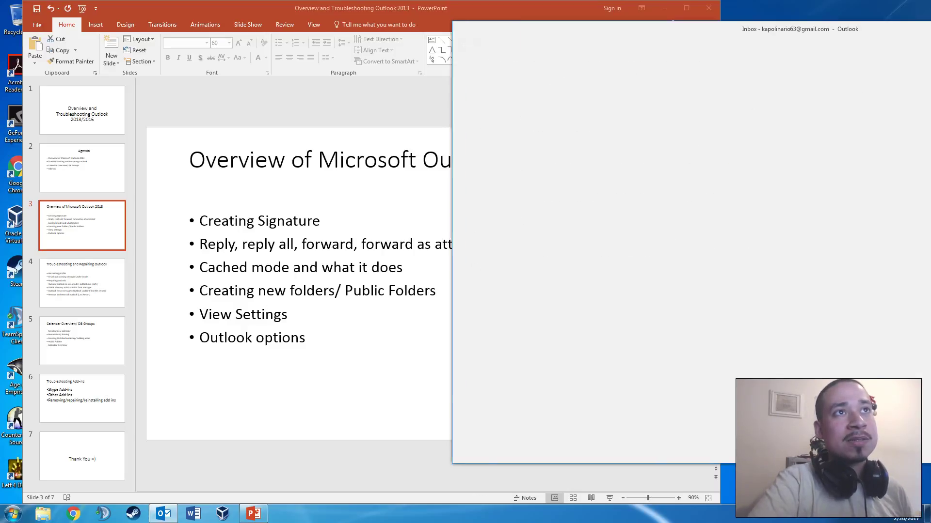
click(716, 191)
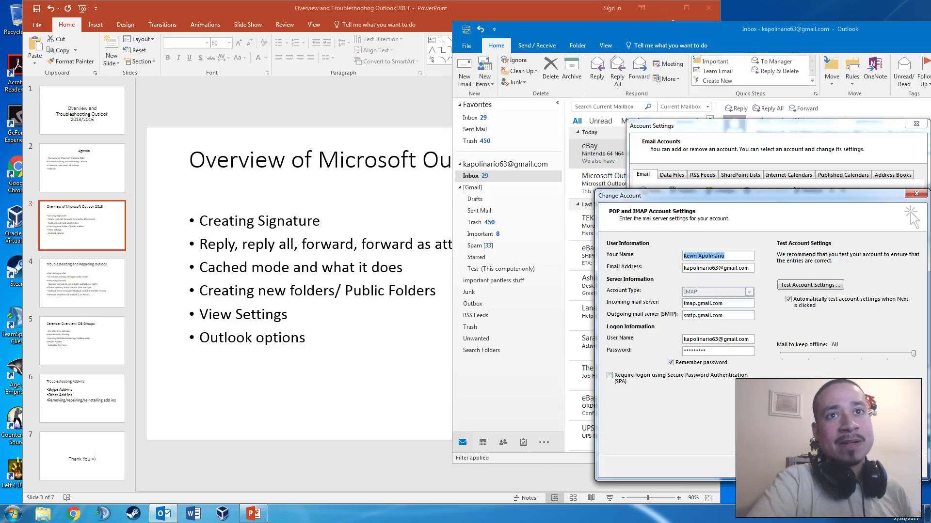
click(895, 443)
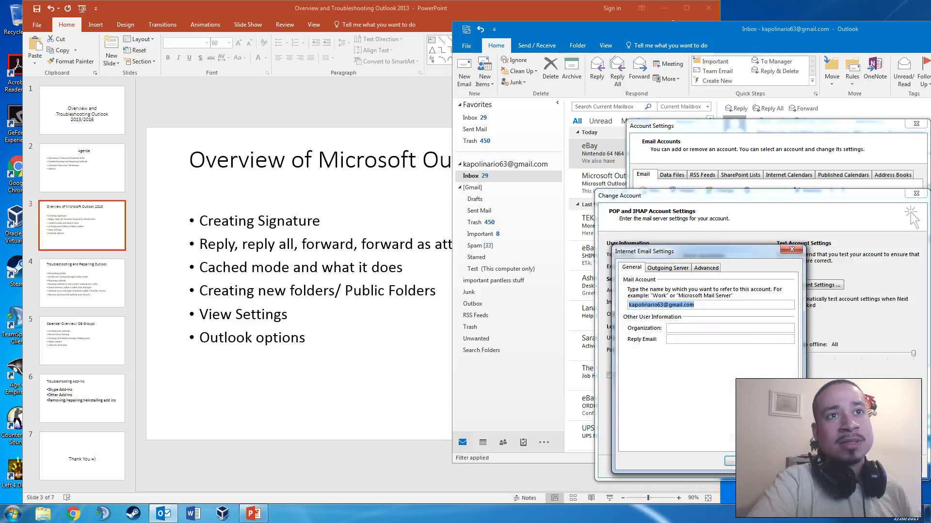
click(780, 461)
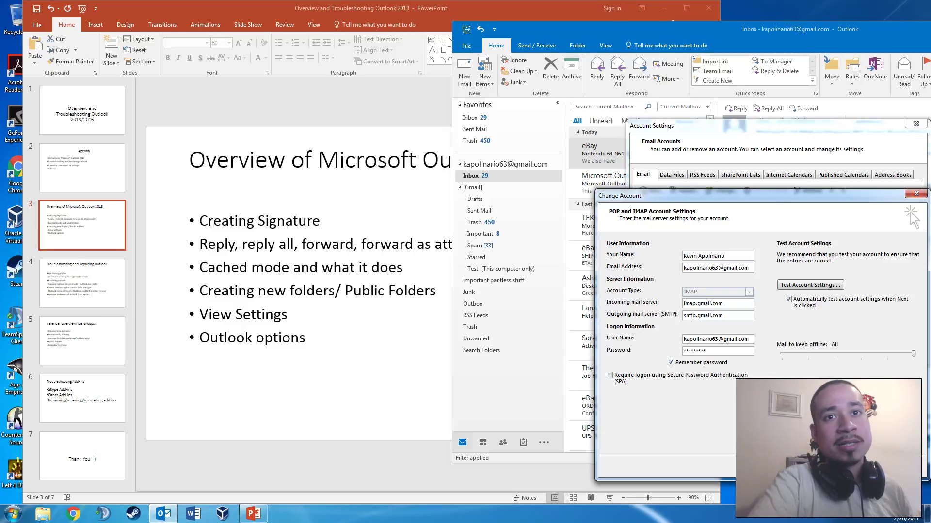
click(903, 467)
click(916, 124)
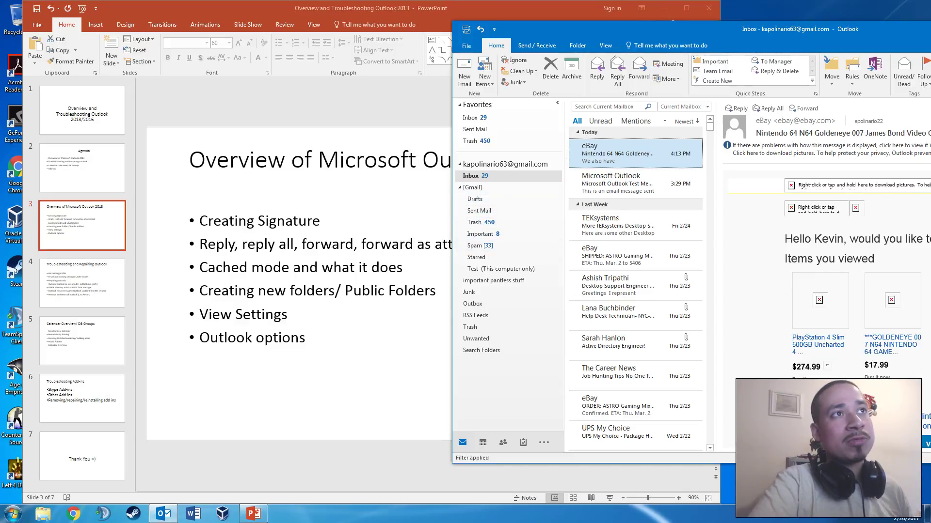
right_click(471, 177)
click(503, 196)
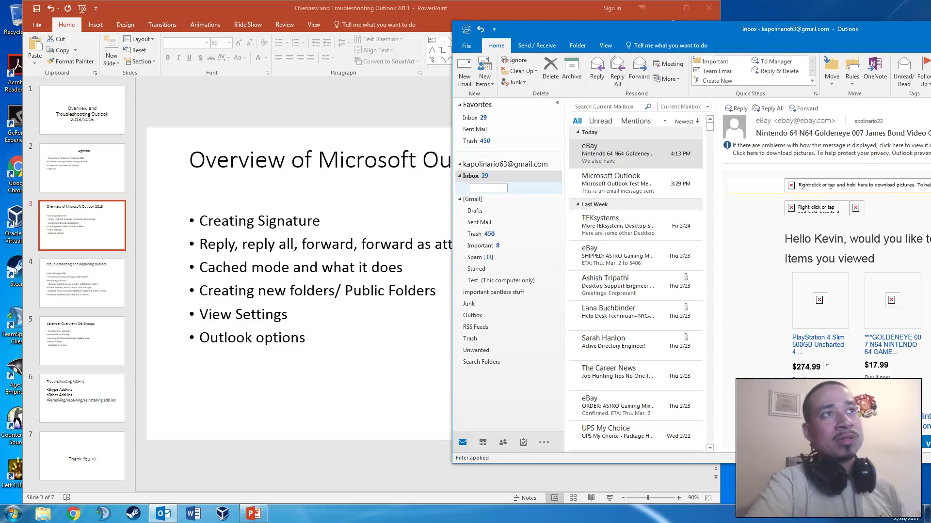
key(Escape)
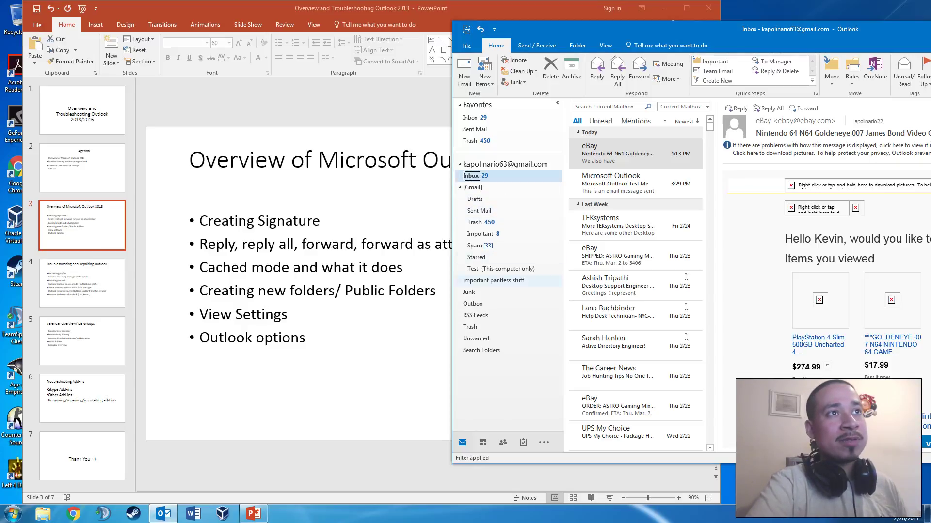
Step: Open the Test folder and examine the kinds of new items that can be created
click(503, 269)
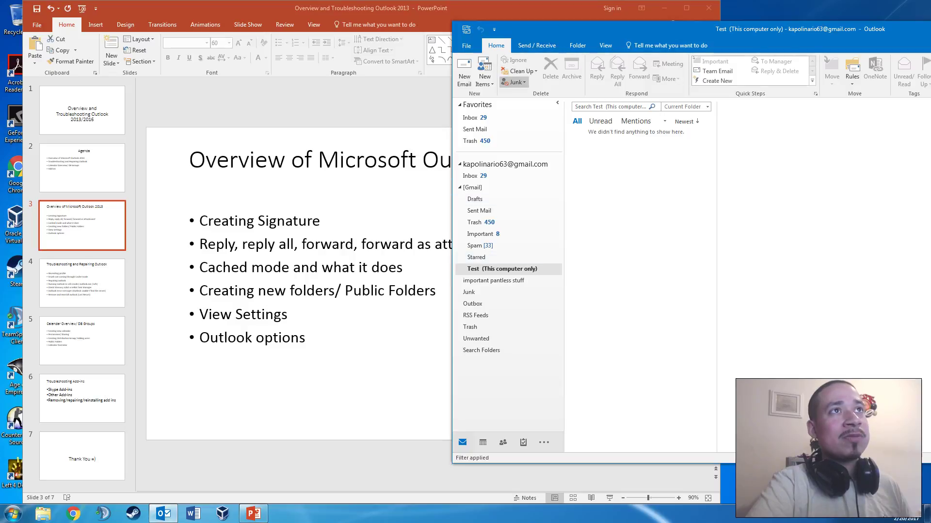
click(513, 82)
click(514, 82)
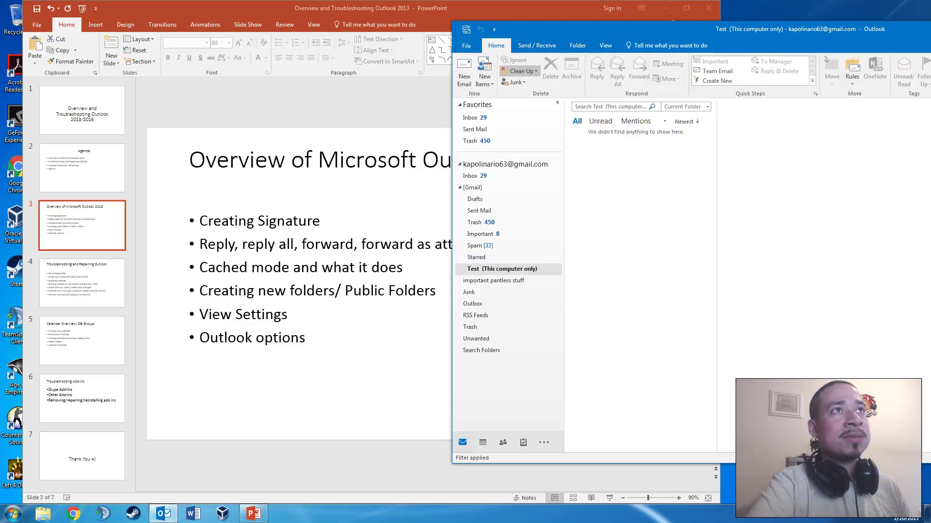
click(485, 77)
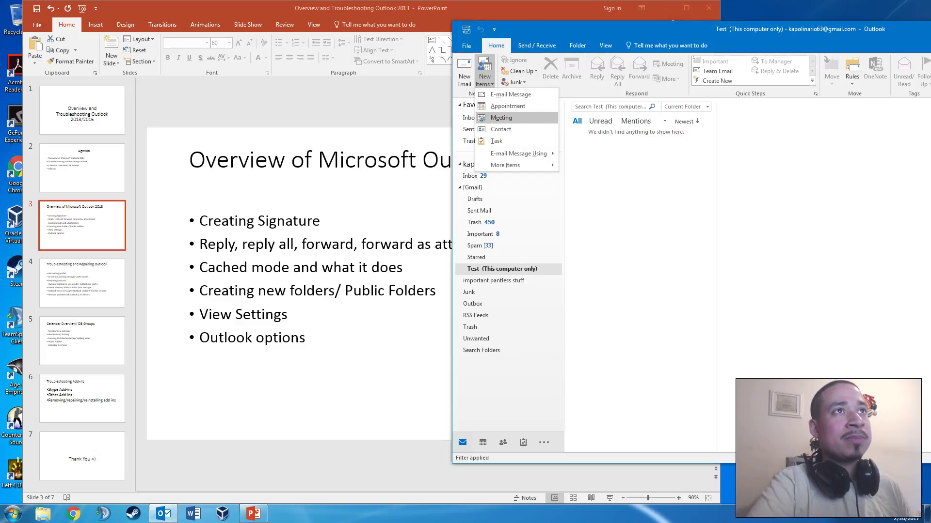
mouse_move(518, 154)
key(Escape)
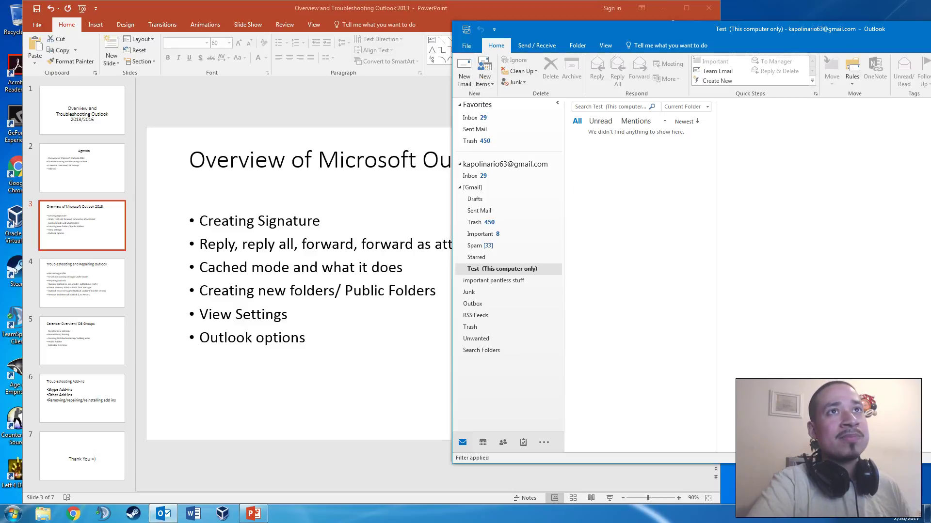
Step: Reposition the mailbox window, look over the folder commands, and apply the Hide Messages Marked for Deletion view to the Test folder
drag(547, 30, 486, 18)
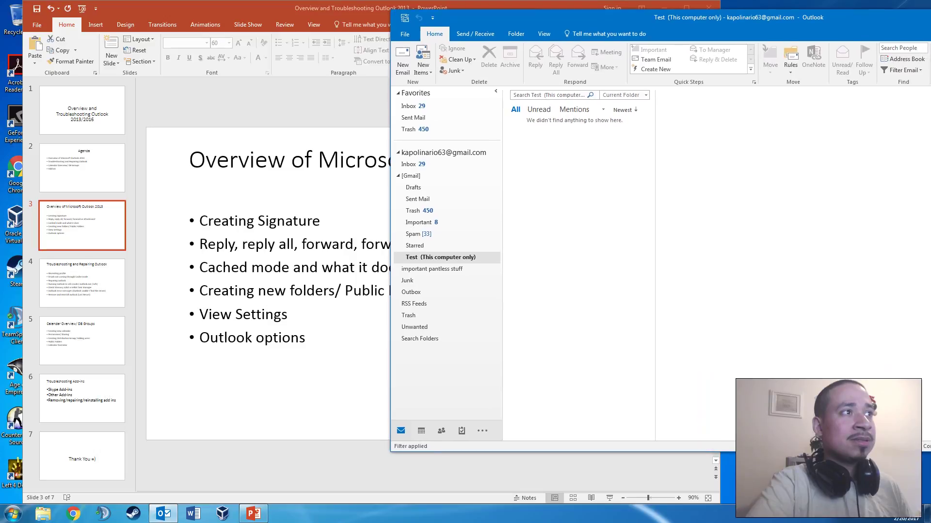
click(475, 34)
click(516, 34)
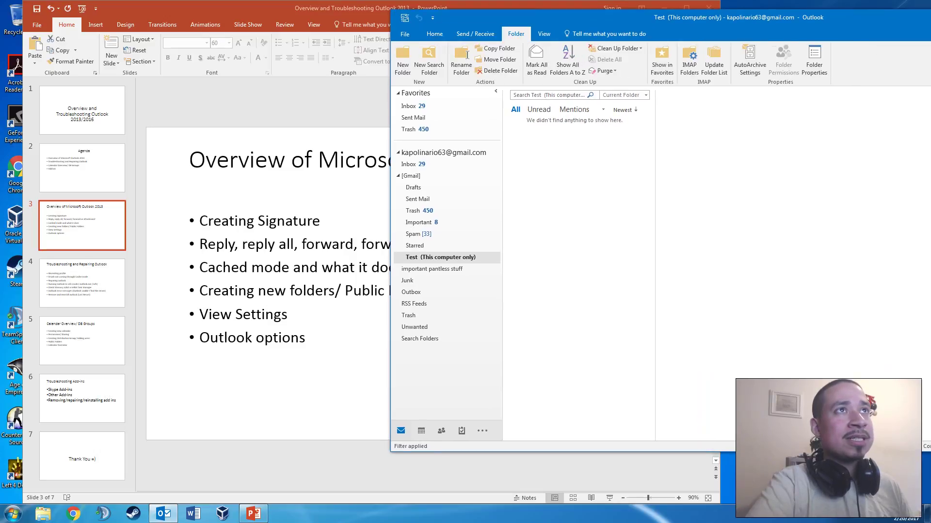
click(544, 33)
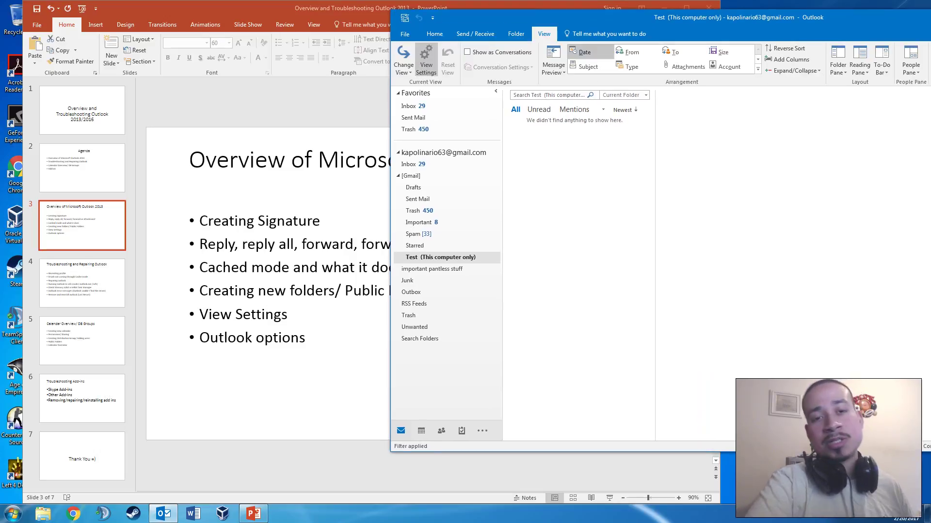
click(403, 66)
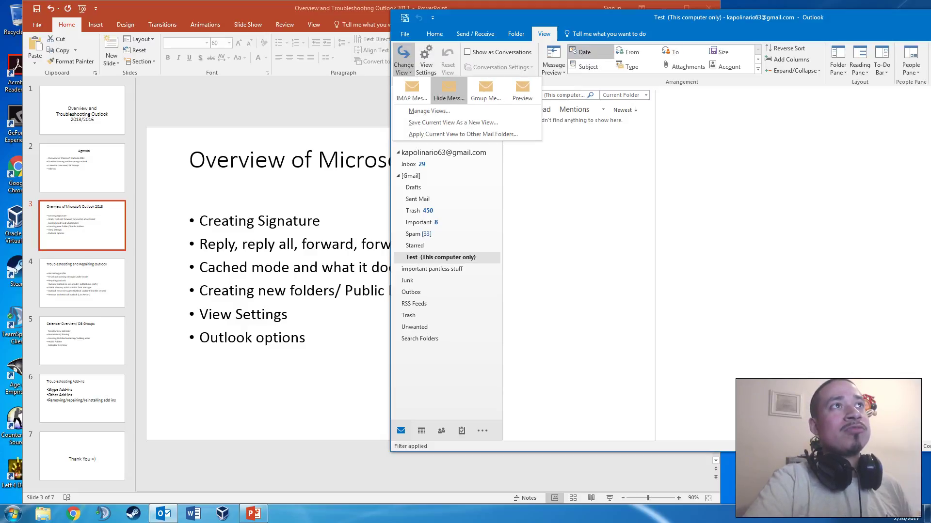
click(448, 90)
Step: Examine the Test folder's advanced view settings, including column formats, the filter and the other table view settings, and close the dialog
click(426, 63)
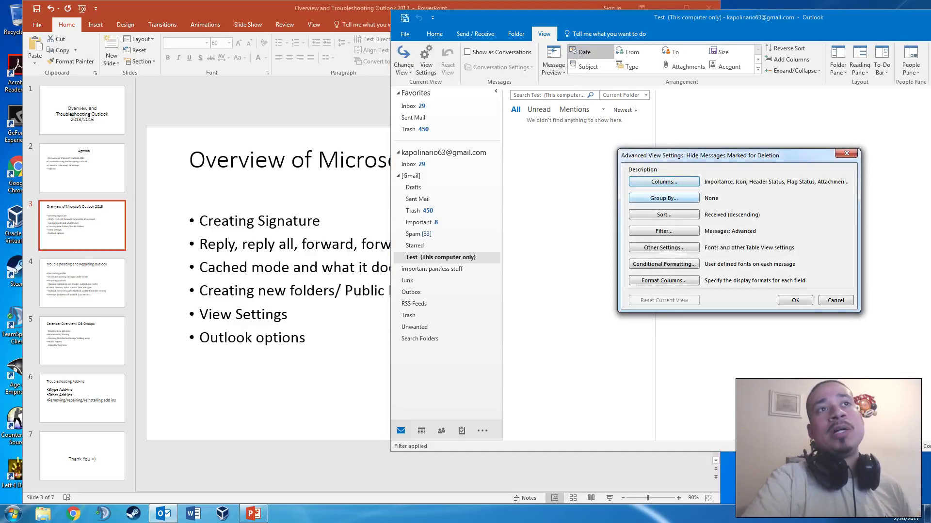
click(663, 198)
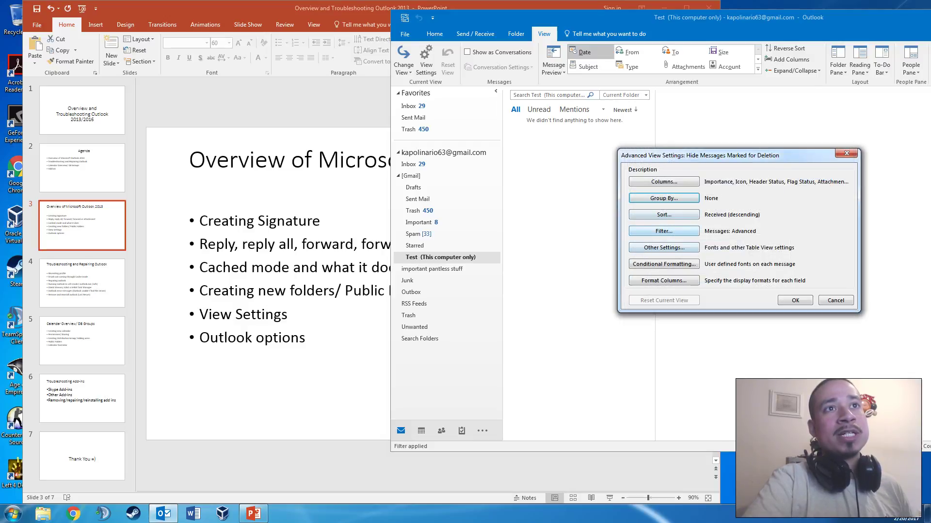
click(663, 281)
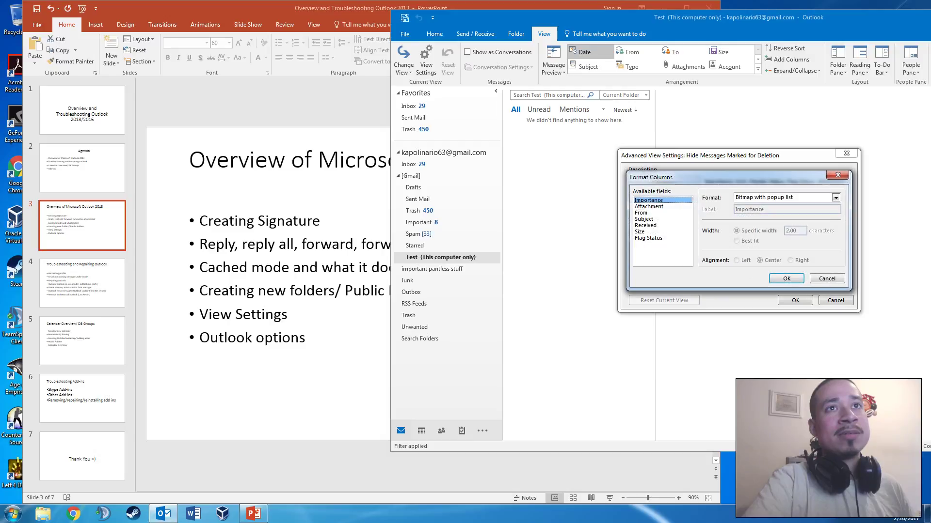
key(Escape)
click(663, 231)
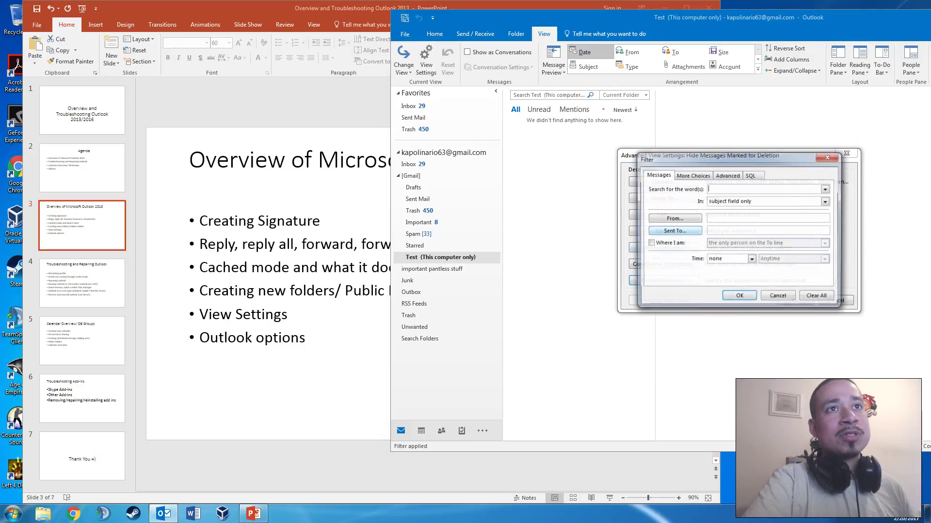
click(778, 297)
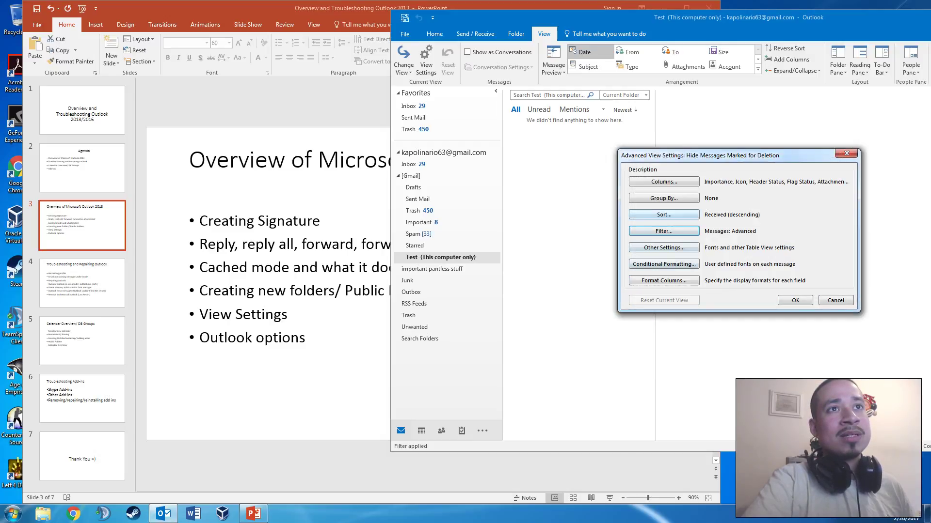
click(663, 247)
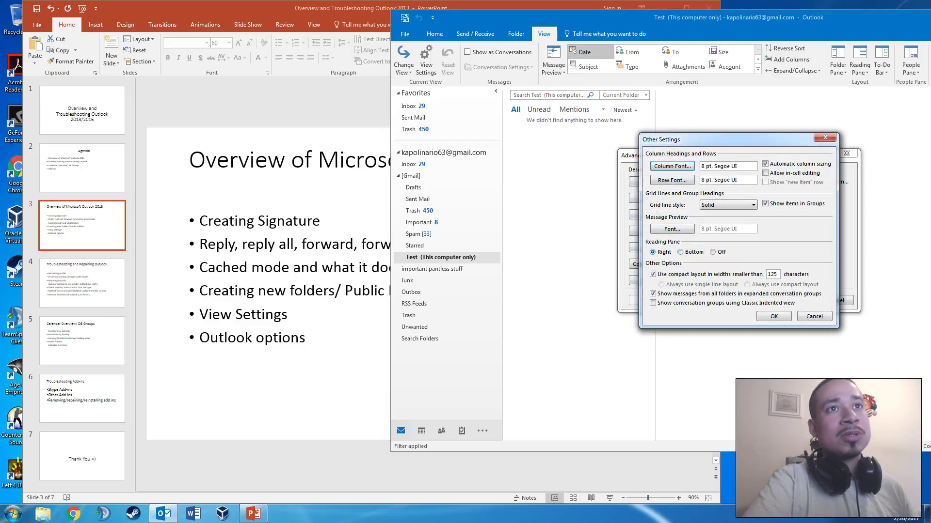
click(814, 316)
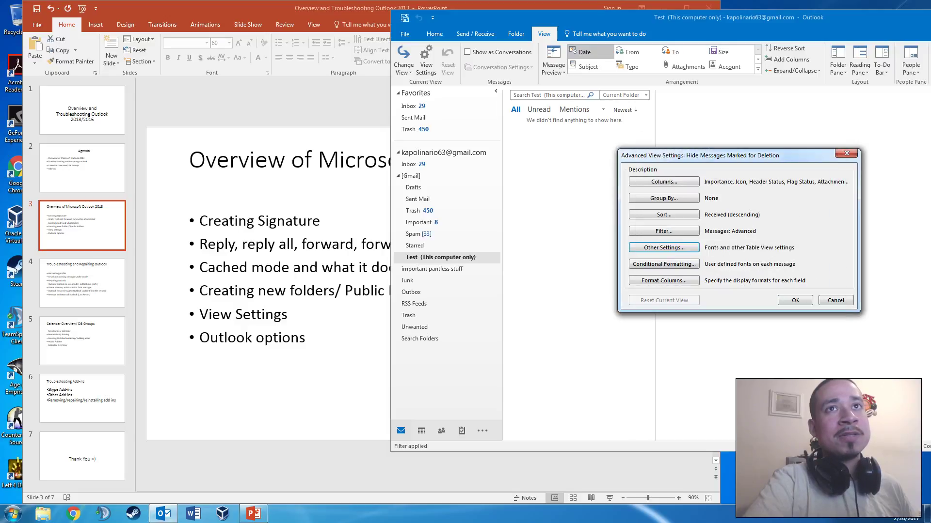
click(805, 297)
Step: Maximize the mailbox window, open the Inbox and set its reading pane to Bottom
key(super+Up)
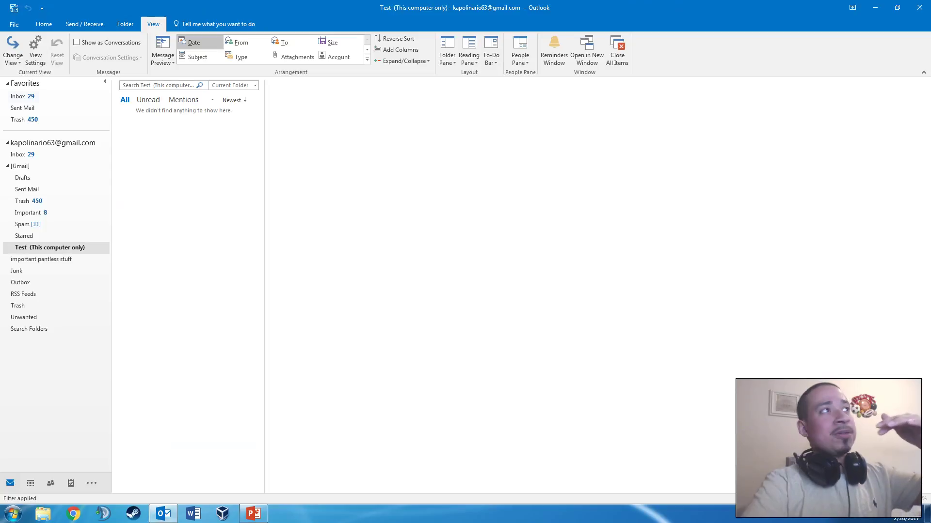
click(22, 154)
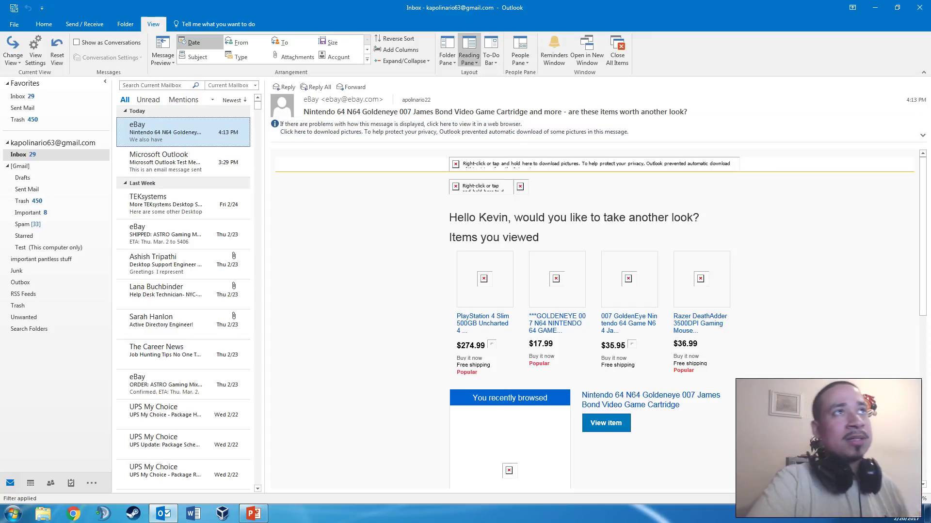
click(447, 56)
click(469, 55)
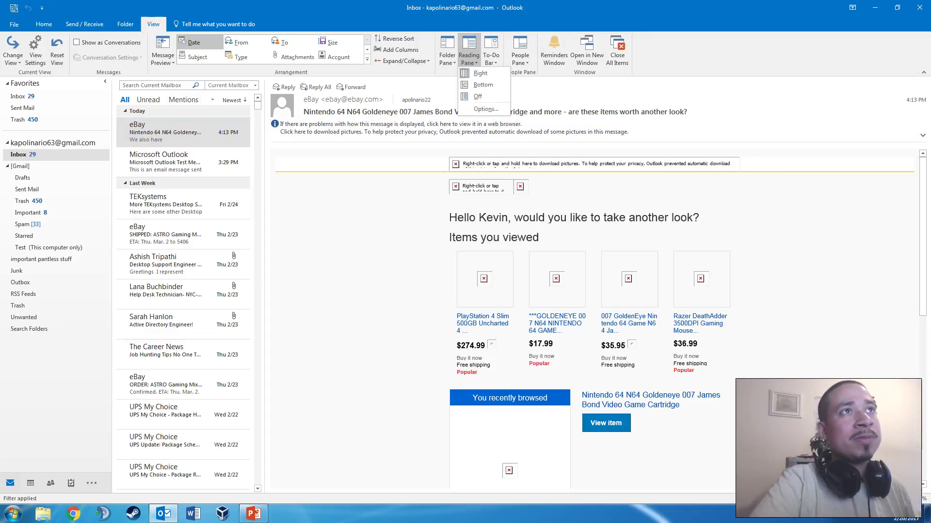
click(475, 85)
Step: Turn the Inbox's reading pane off, and switch it back on with the Right layout
click(469, 56)
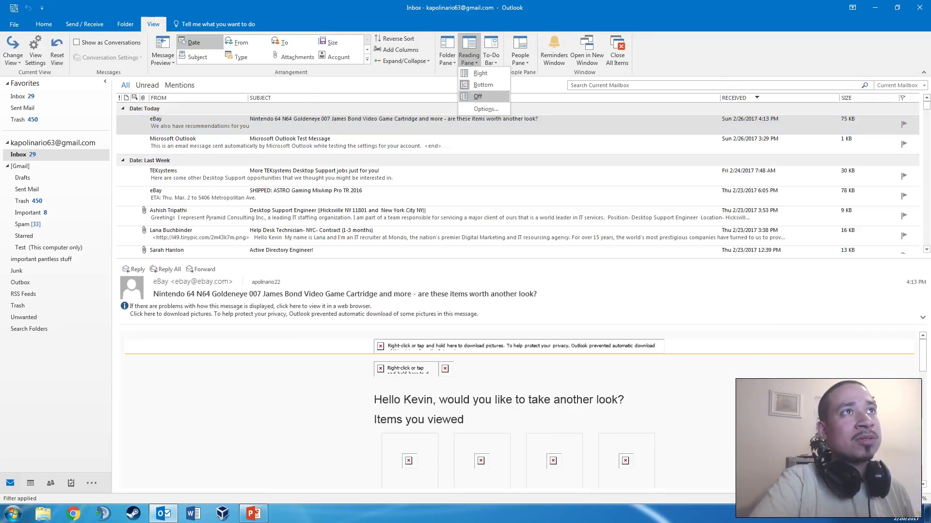
click(478, 96)
click(469, 56)
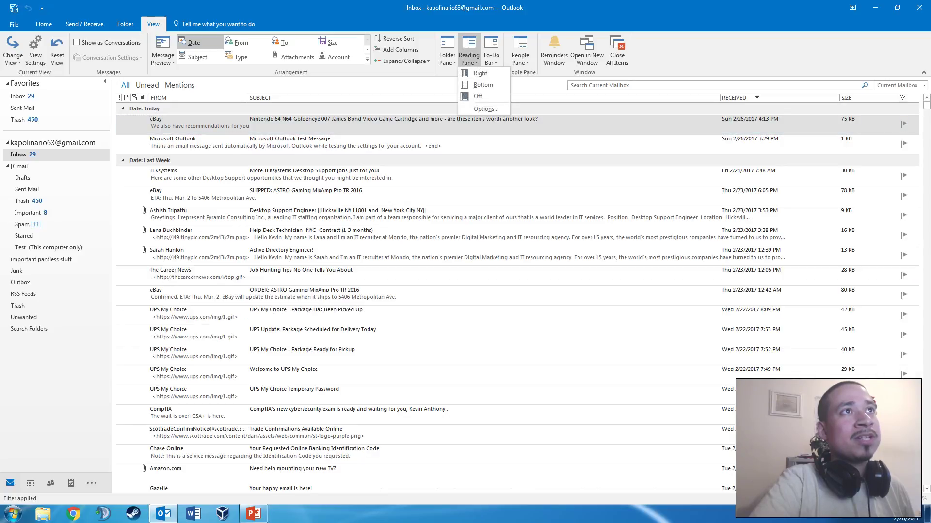
click(469, 56)
click(468, 56)
click(480, 73)
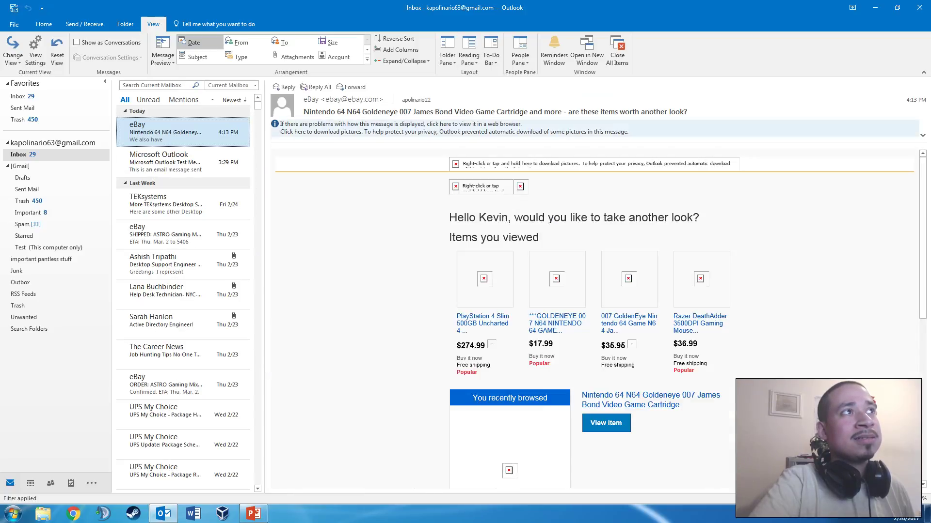
Step: Widen the Inbox message list, filter it to unread messages, and return it to showing all messages
drag(264, 203, 350, 204)
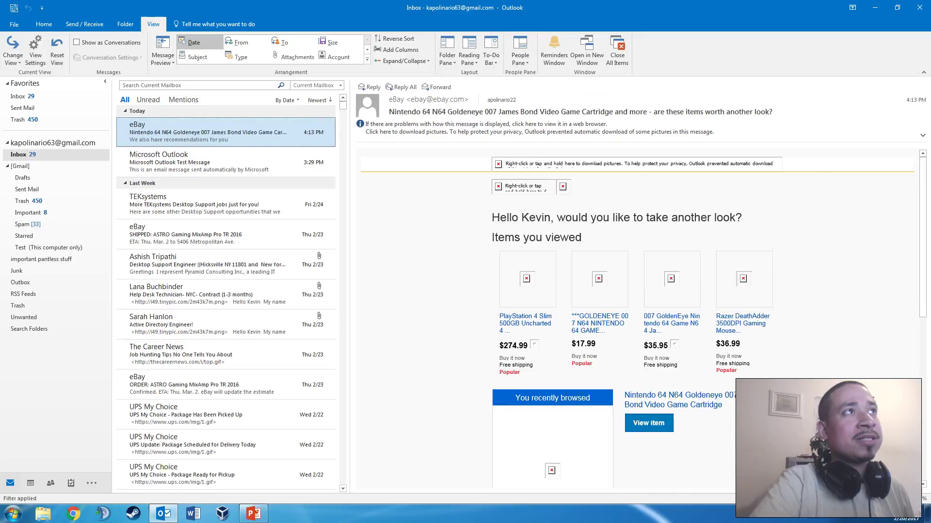
click(286, 99)
click(319, 106)
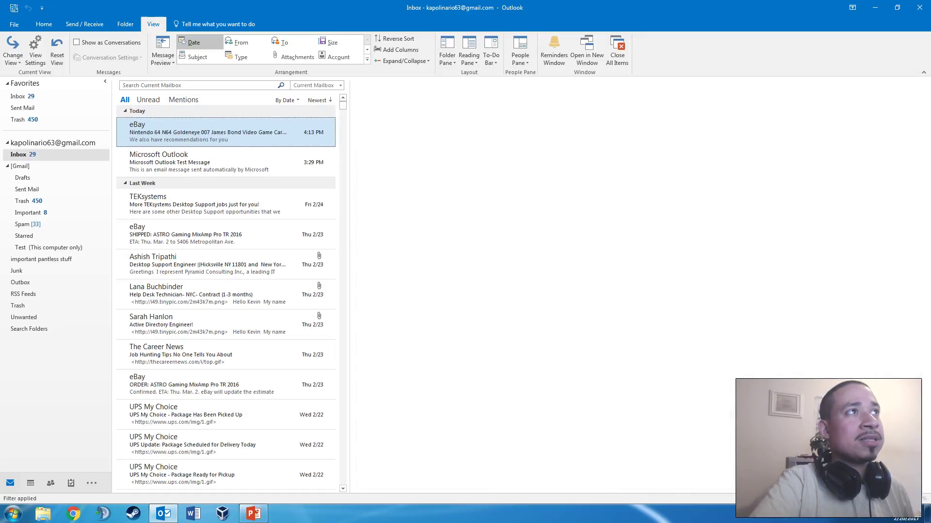
click(148, 100)
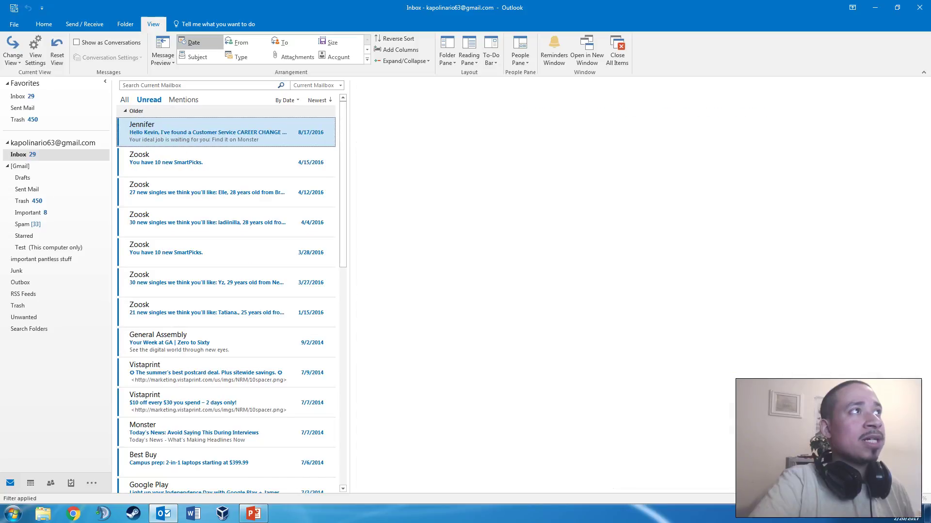
click(124, 100)
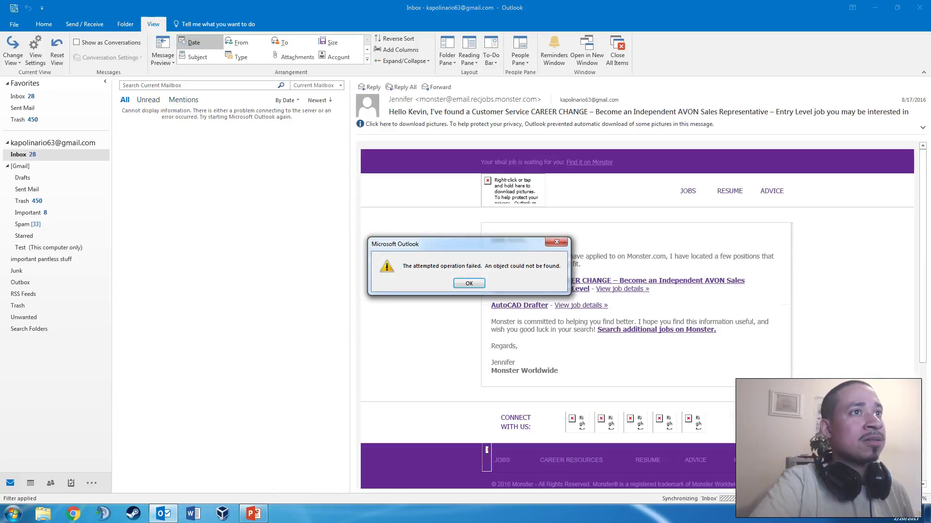
key(Return)
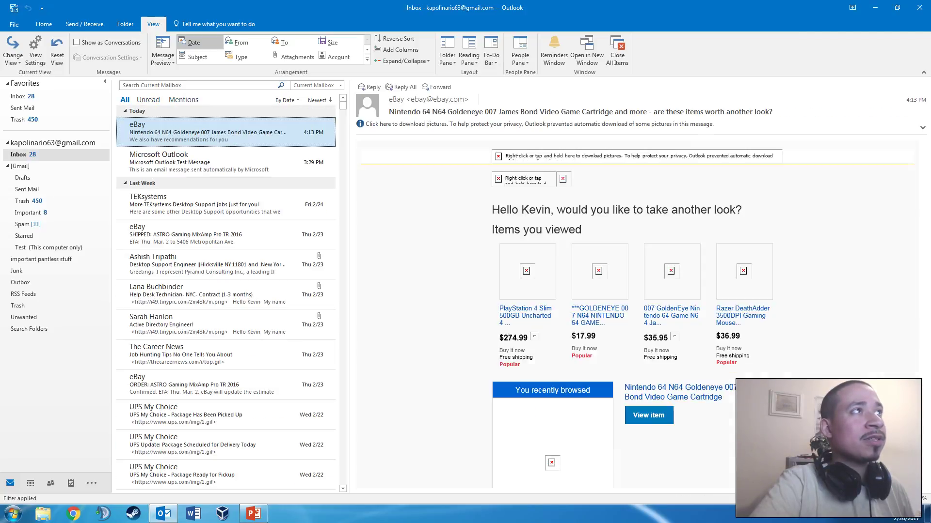
Step: Restore the window to a smaller size, and examine the Create Rule conditions and destination folders for the eBay message without creating a rule
click(43, 24)
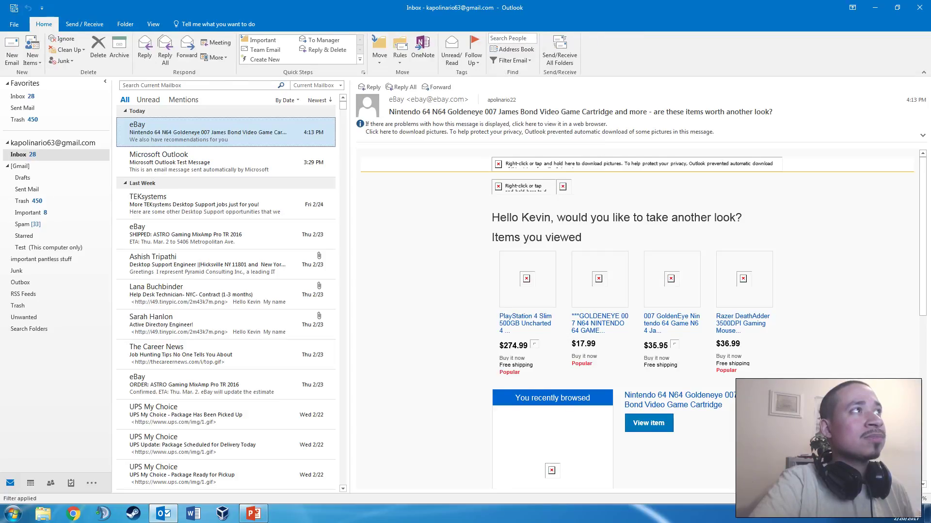
drag(203, 8, 584, 47)
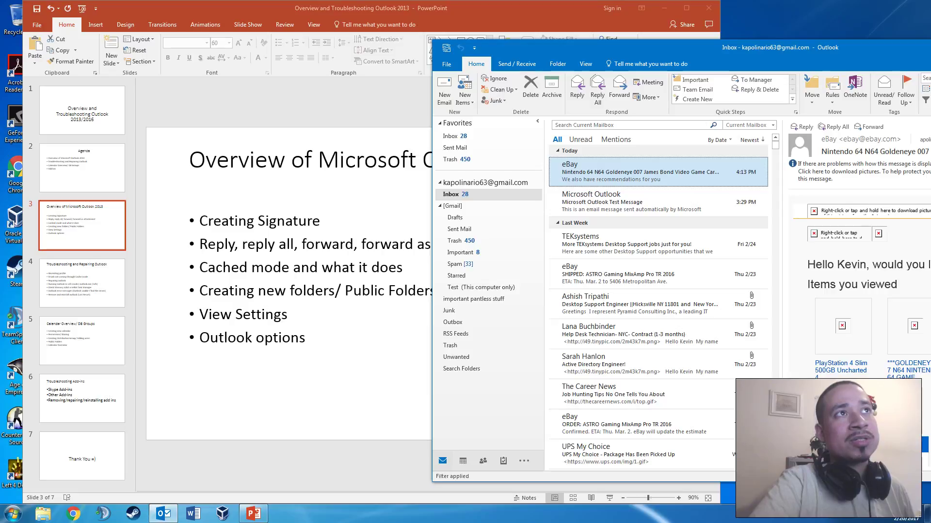
click(832, 95)
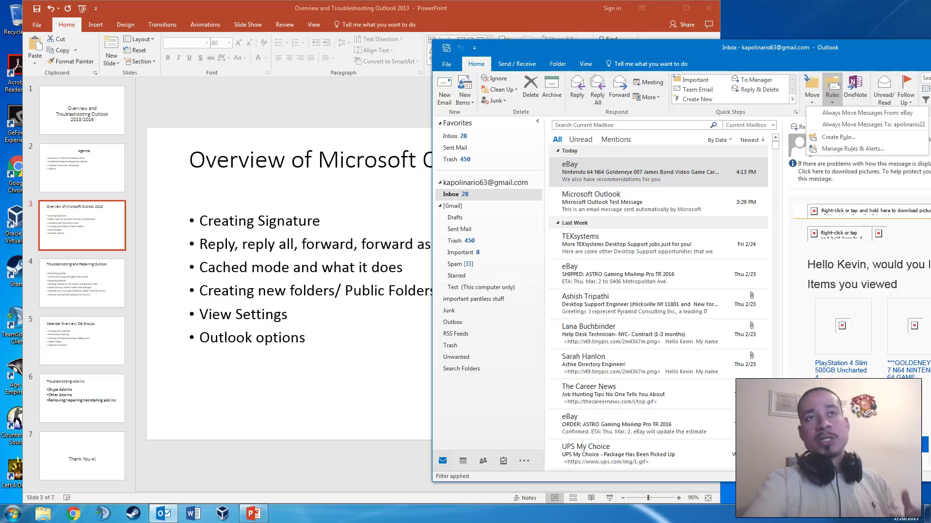
click(838, 138)
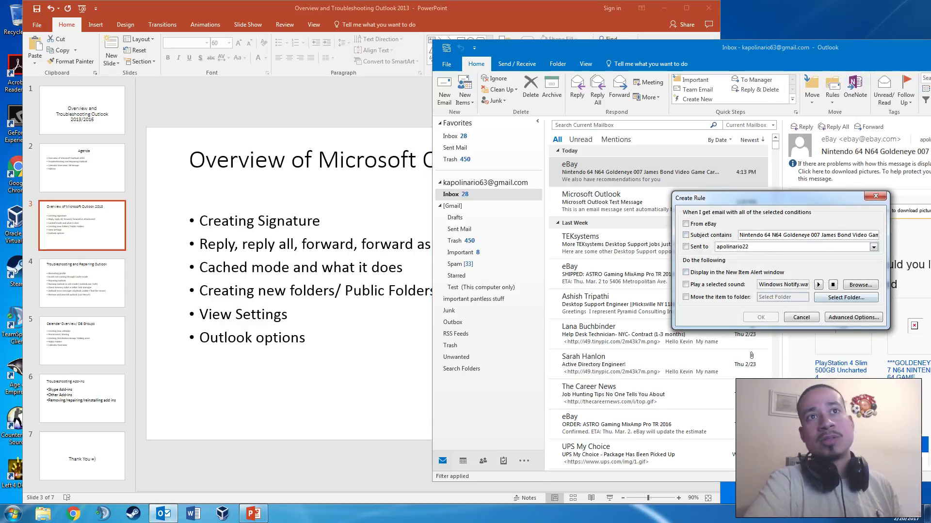
click(846, 297)
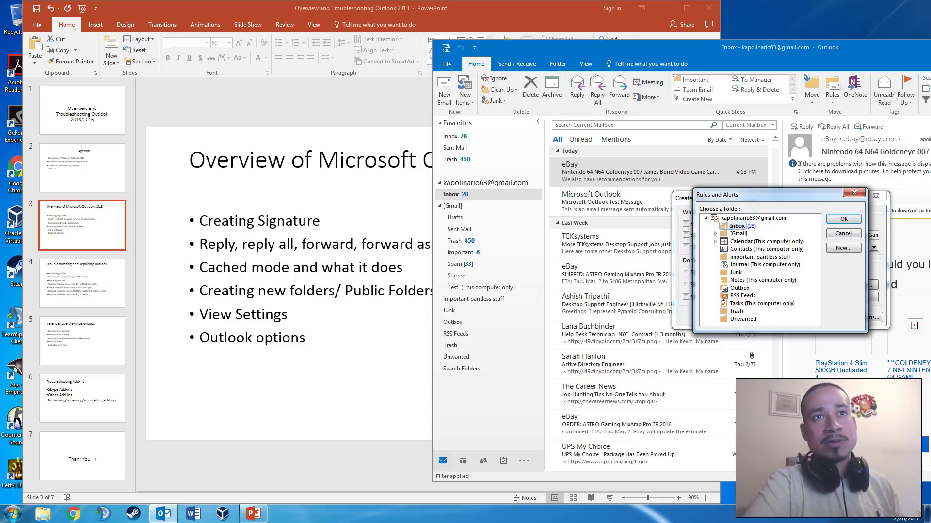
key(Escape)
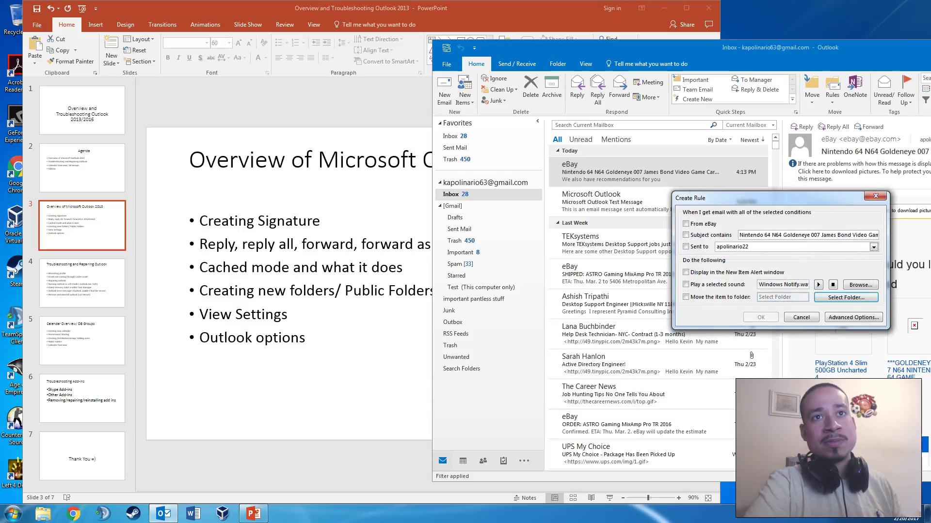
key(Escape)
Step: Reposition the mailbox window, bring up the Outlook options and examine the General options for user interface, personalization and start up
drag(776, 47, 713, 33)
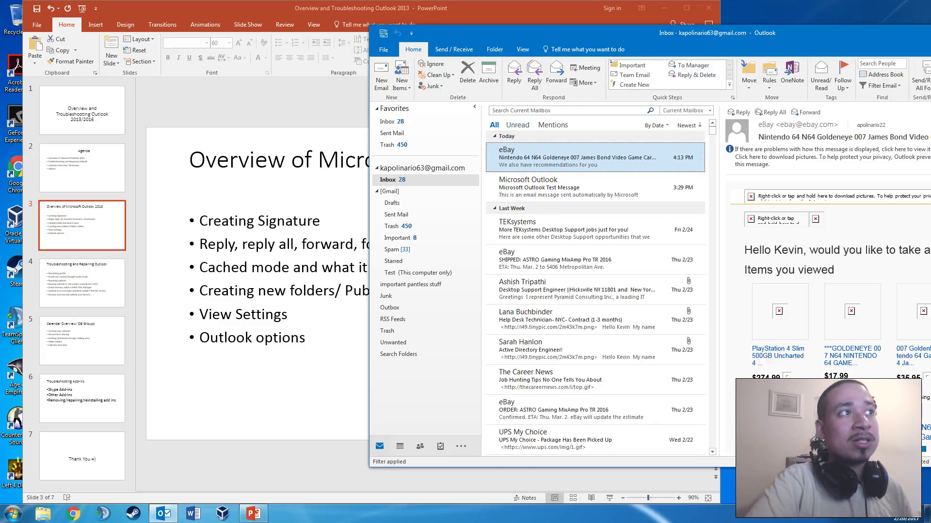
click(384, 49)
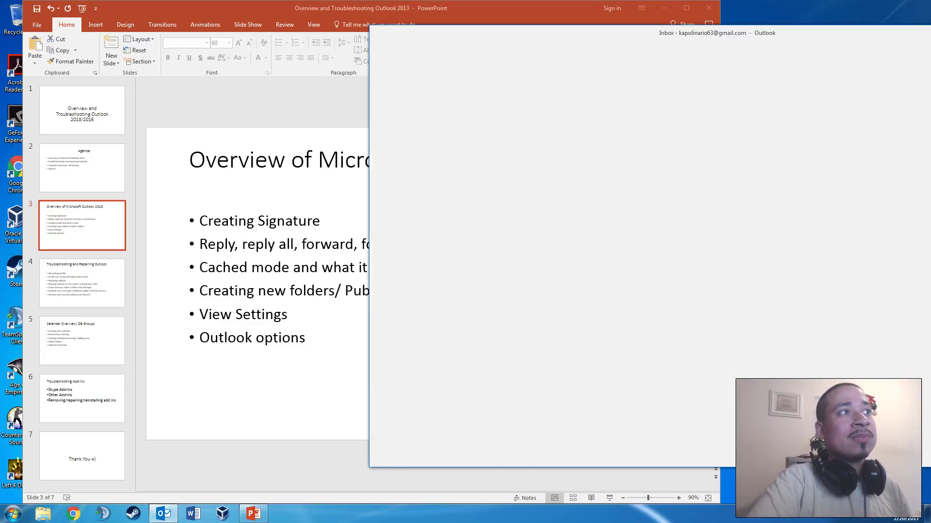
click(392, 238)
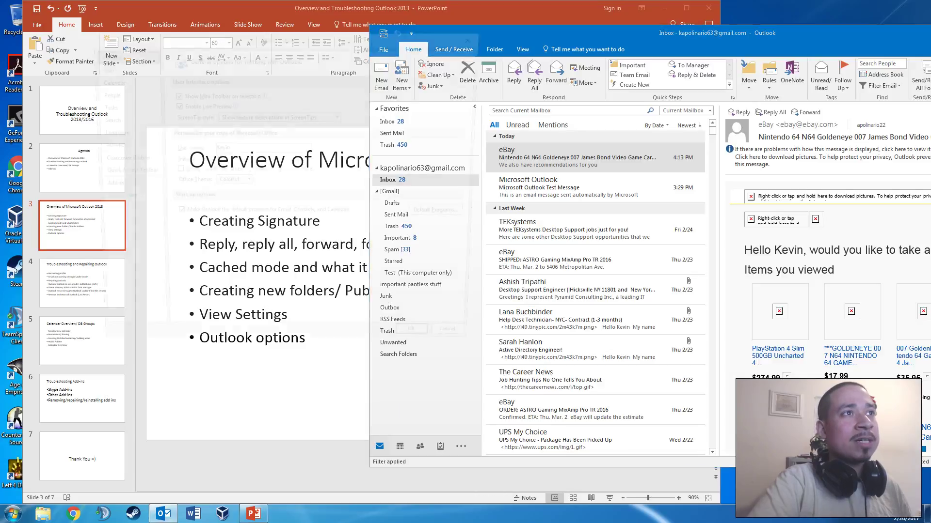
drag(310, 35, 712, 79)
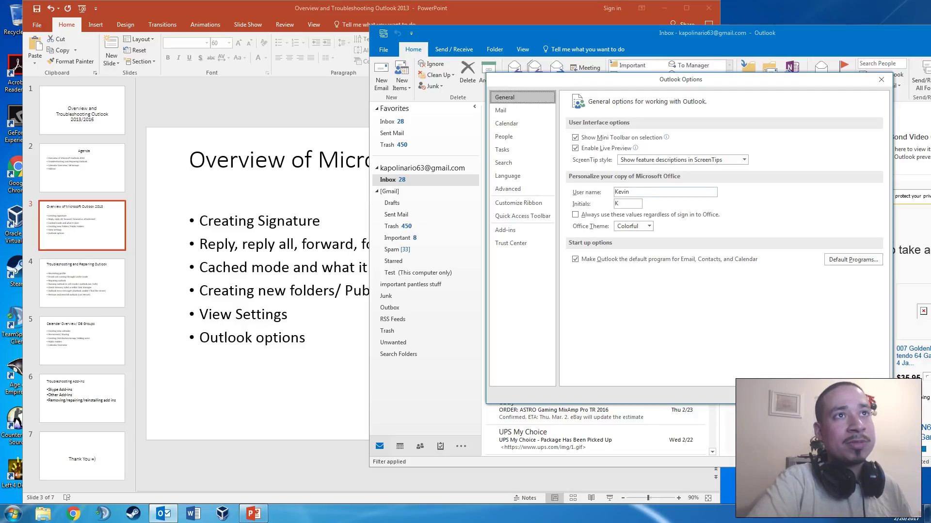
click(575, 215)
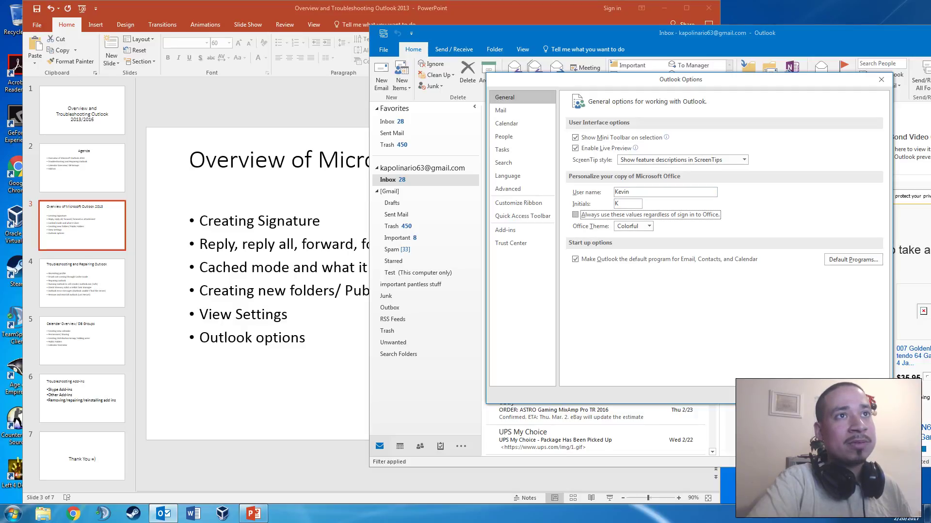
Step: Examine the Mail options from composing messages and reading pane behavior through conversation clean up, replies, saving, sending, tracking and message format
click(501, 111)
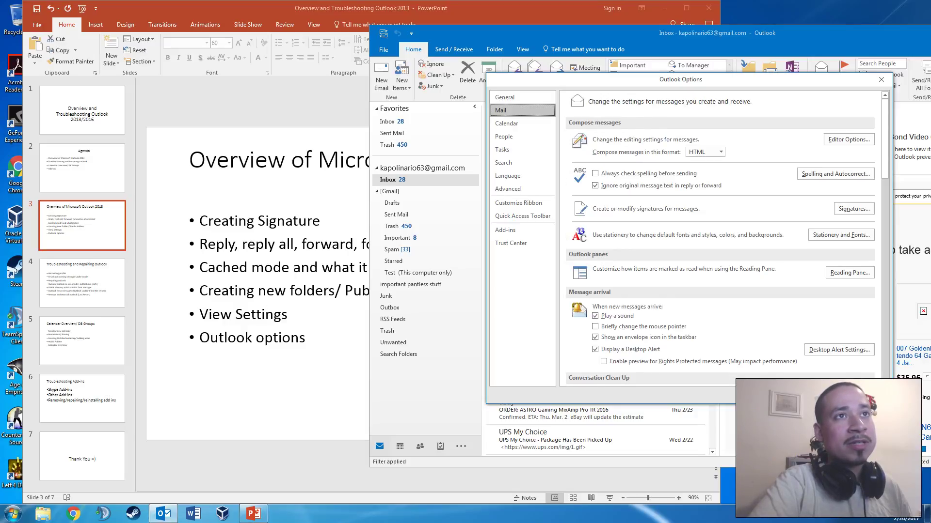
scroll(720, 237, down, 5)
click(849, 156)
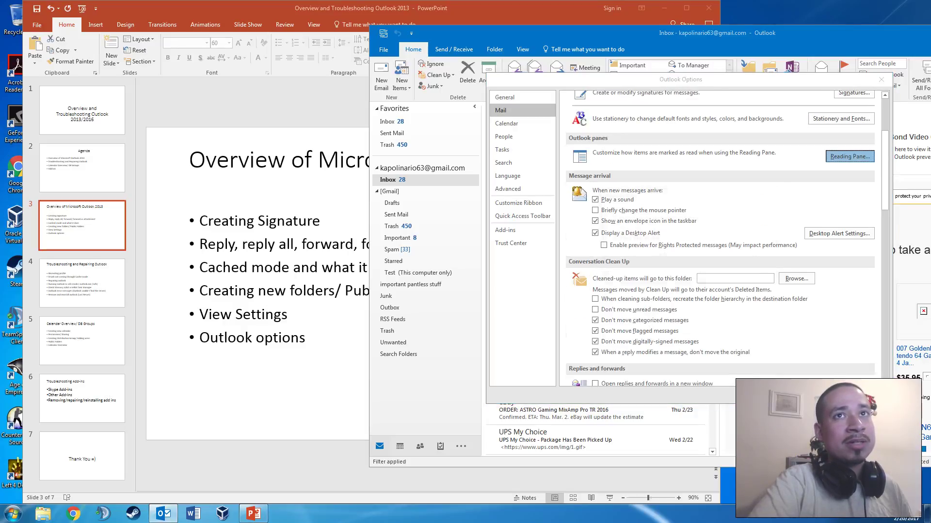
click(758, 276)
scroll(759, 276, down, 4)
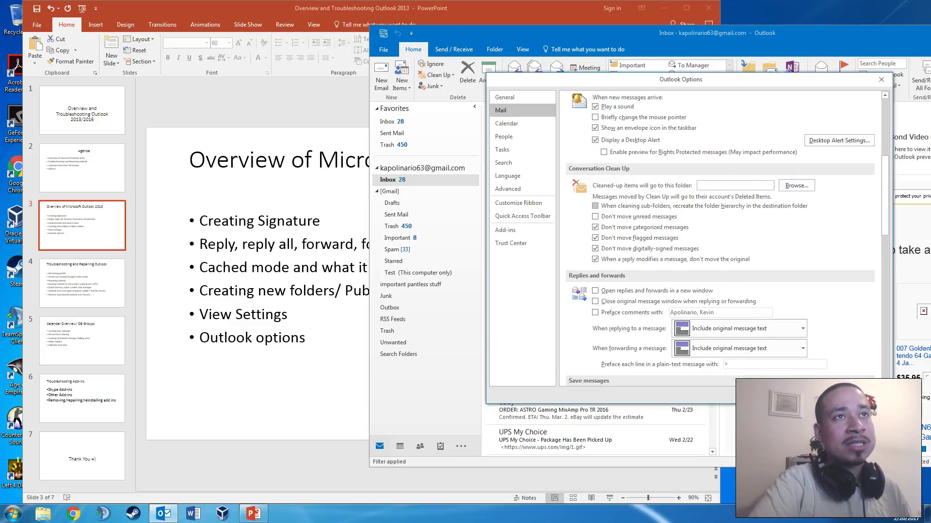
scroll(727, 239, down, 2)
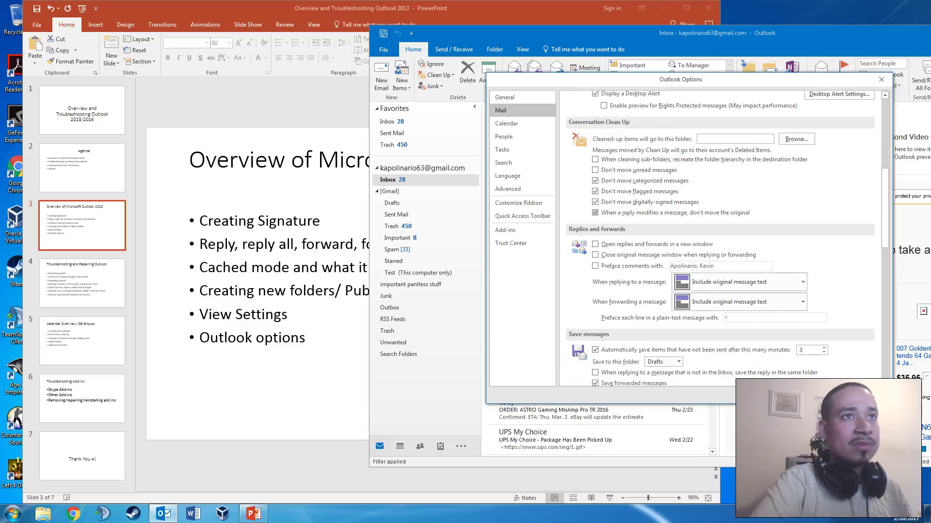
scroll(802, 211, down, 3)
scroll(803, 211, down, 15)
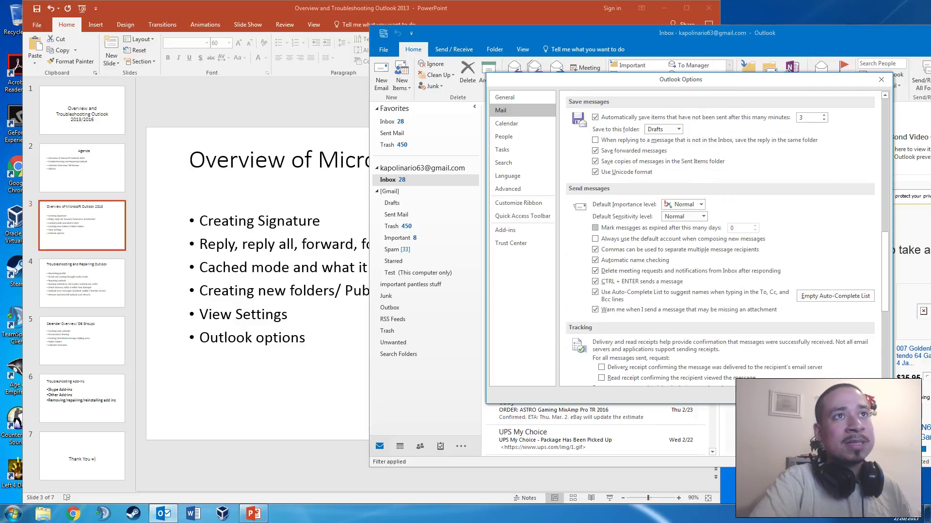
scroll(595, 251, down, 3)
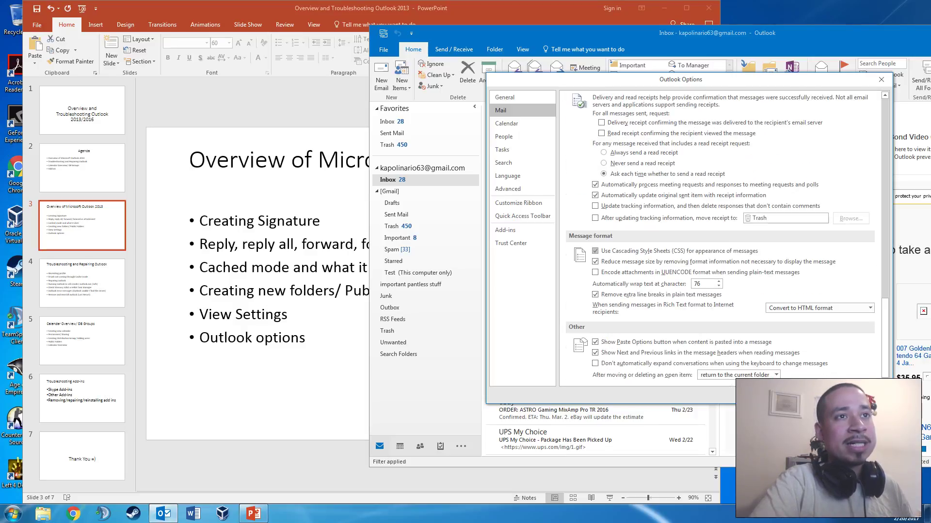
Step: Examine the Calendar options for work time, reminders, display options, time zones and the scheduling assistant
click(507, 124)
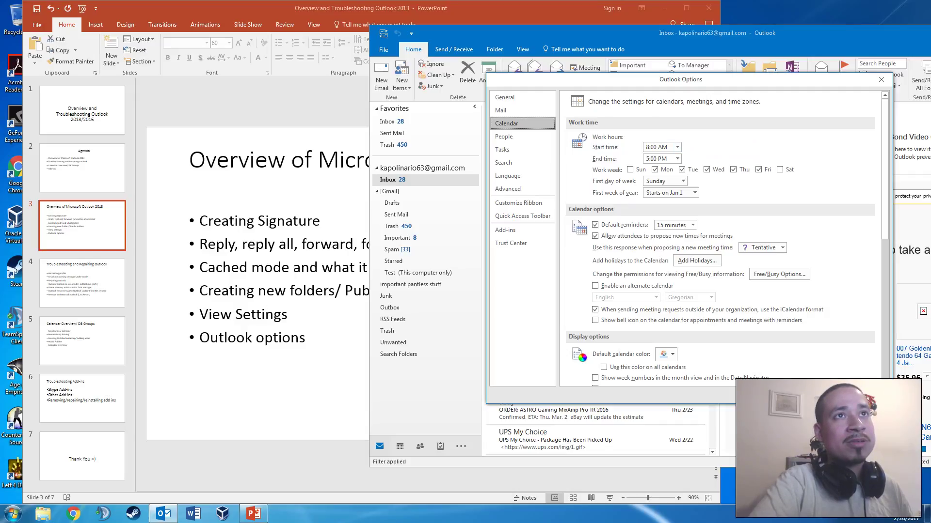
scroll(695, 193, down, 1)
scroll(695, 193, up, 1)
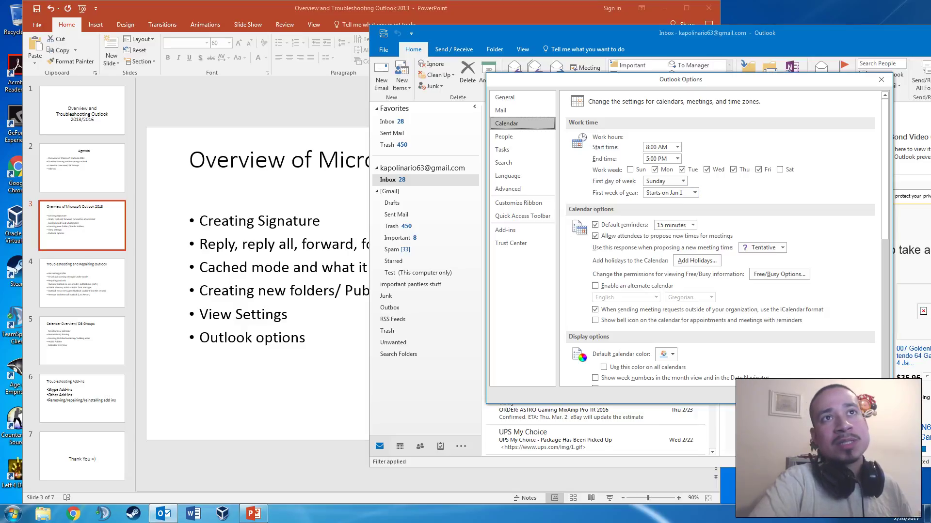
scroll(694, 192, down, 1)
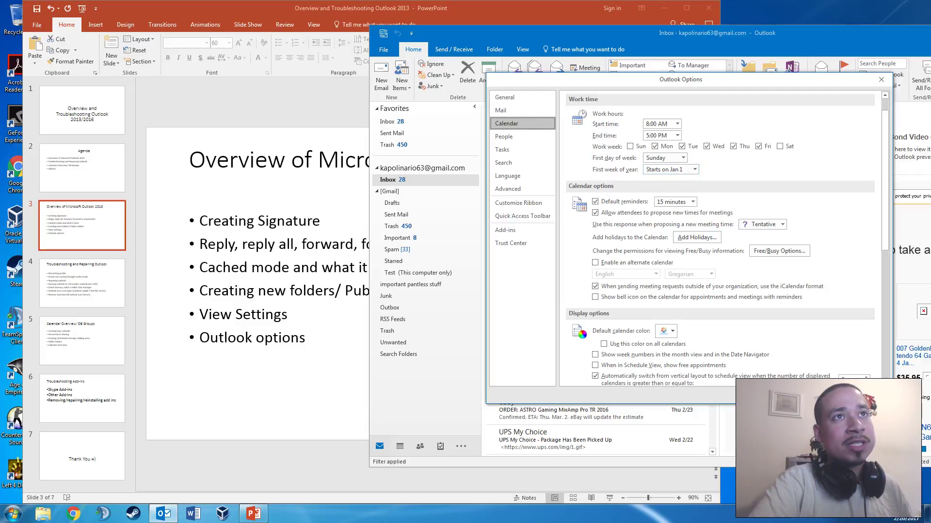
scroll(722, 237, down, 2)
scroll(722, 237, down, 2)
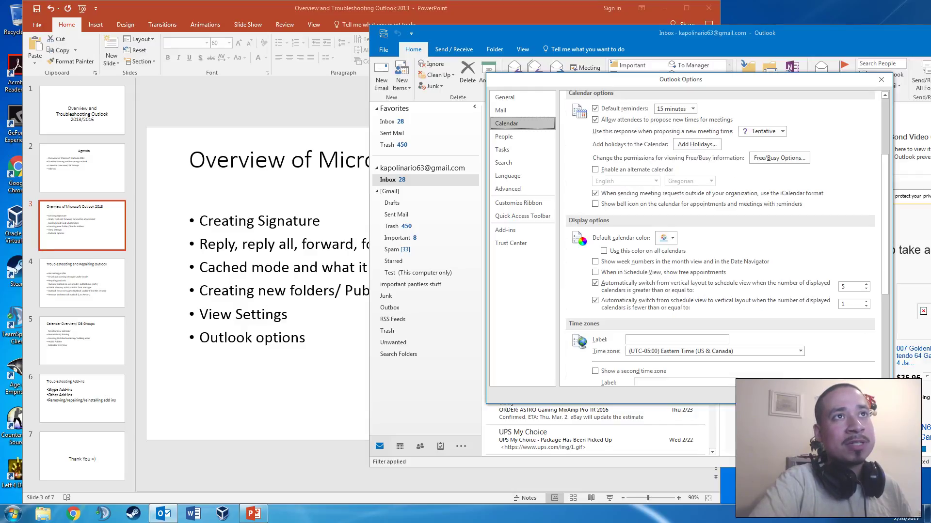
scroll(722, 237, down, 3)
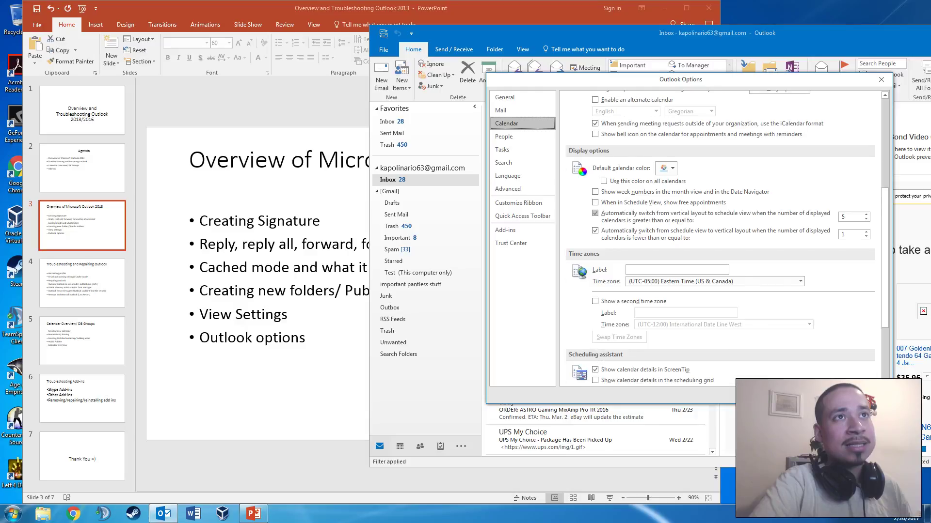
scroll(722, 237, down, 3)
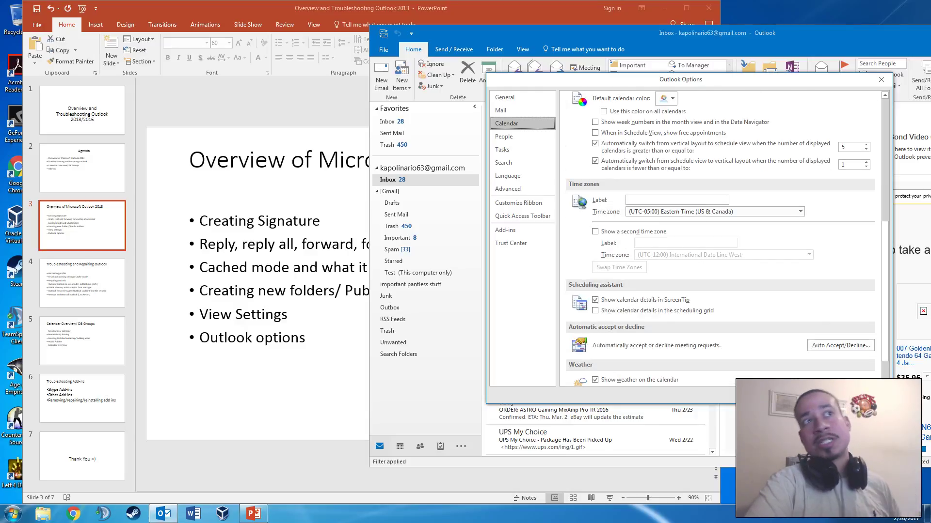
Step: Examine the second time zone, weather and automatic accept or decline settings for meeting requests, cancelling without changes
click(595, 231)
click(595, 232)
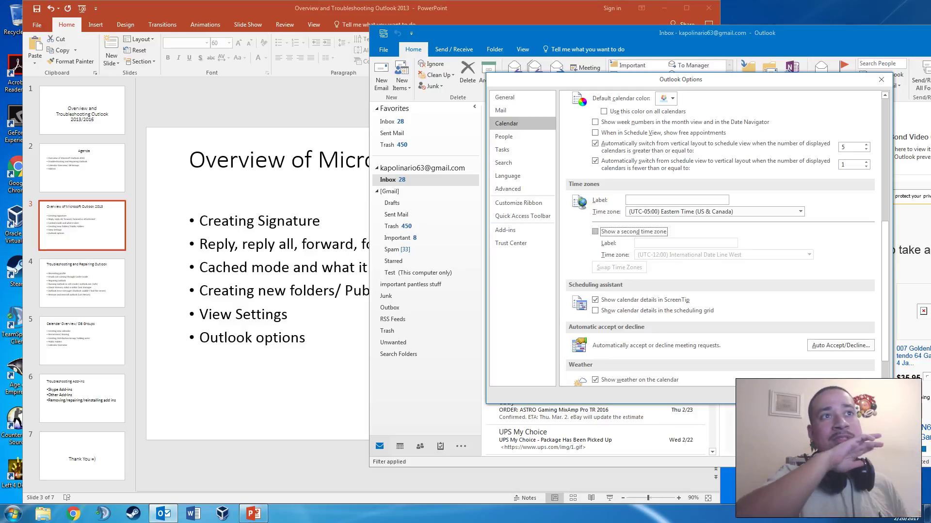
scroll(595, 232, down, 2)
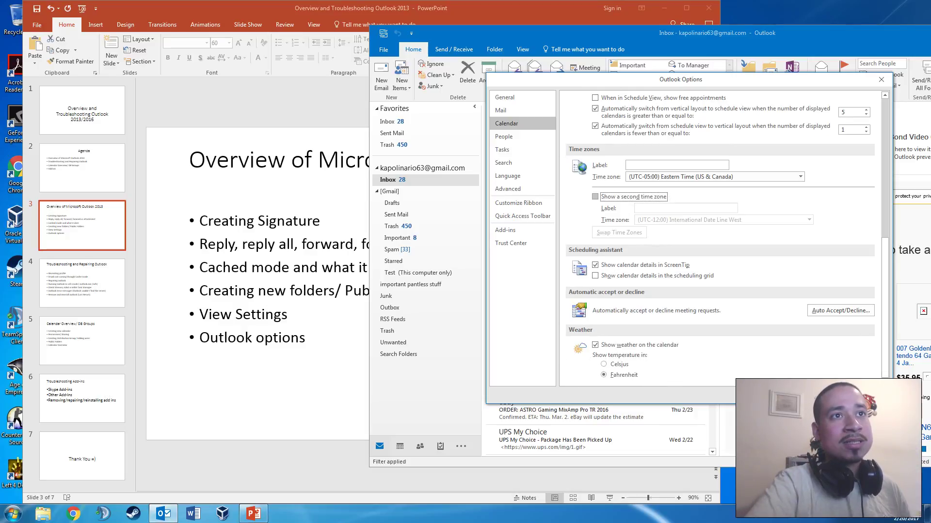
click(840, 311)
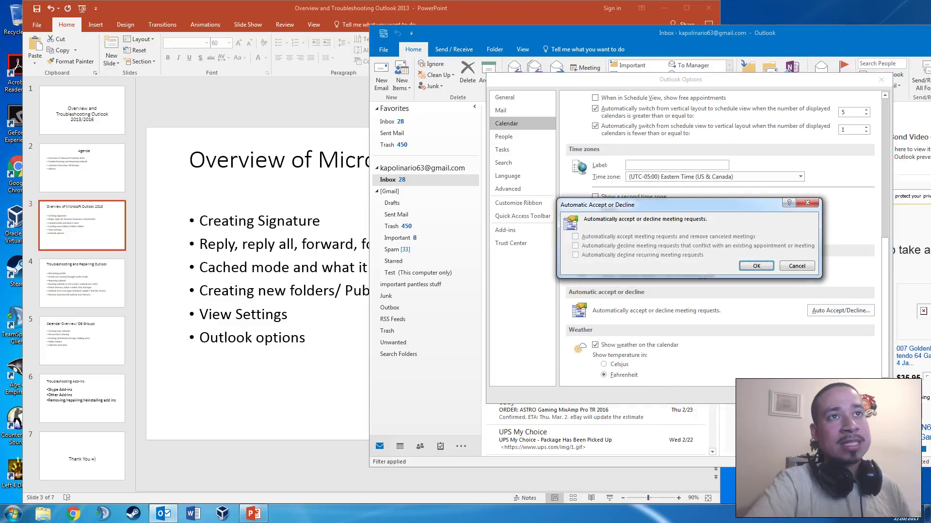
click(796, 265)
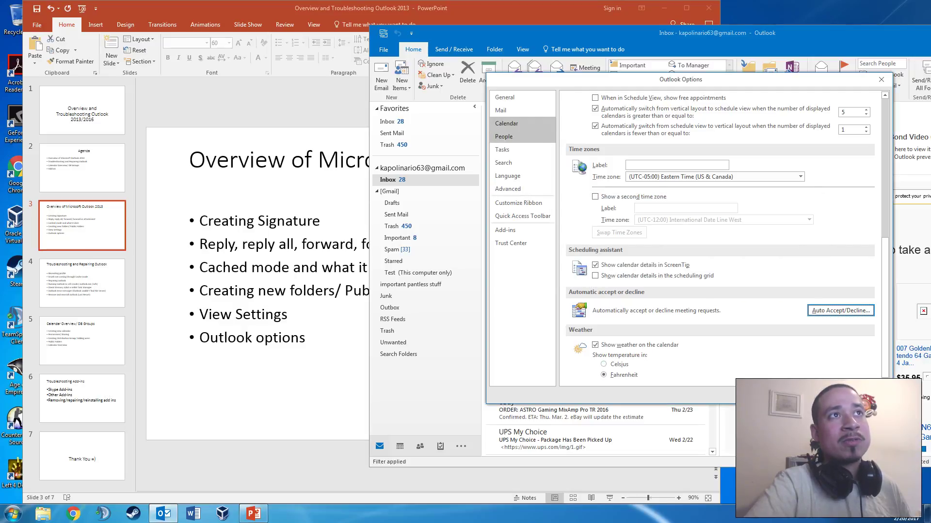
Step: Examine the People, Tasks, Search and Language options, including the default full name order for contacts
click(504, 136)
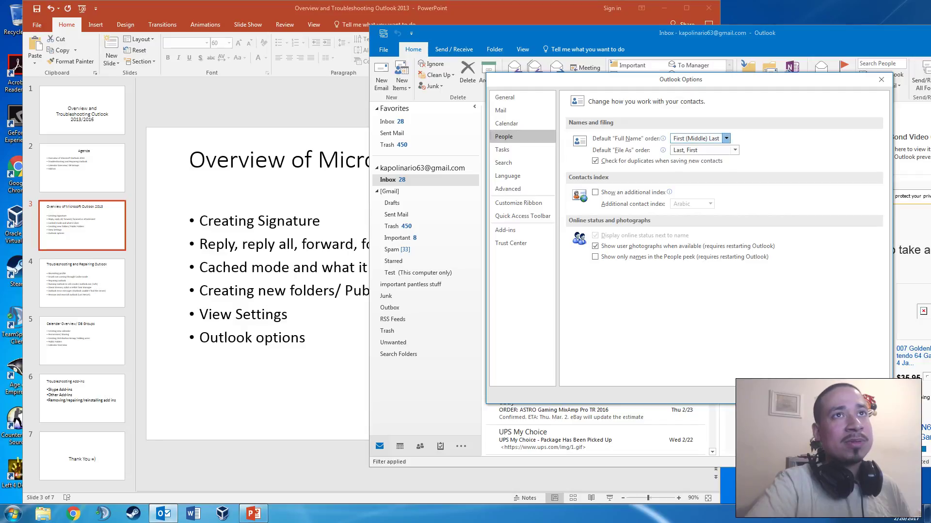
click(725, 138)
click(726, 138)
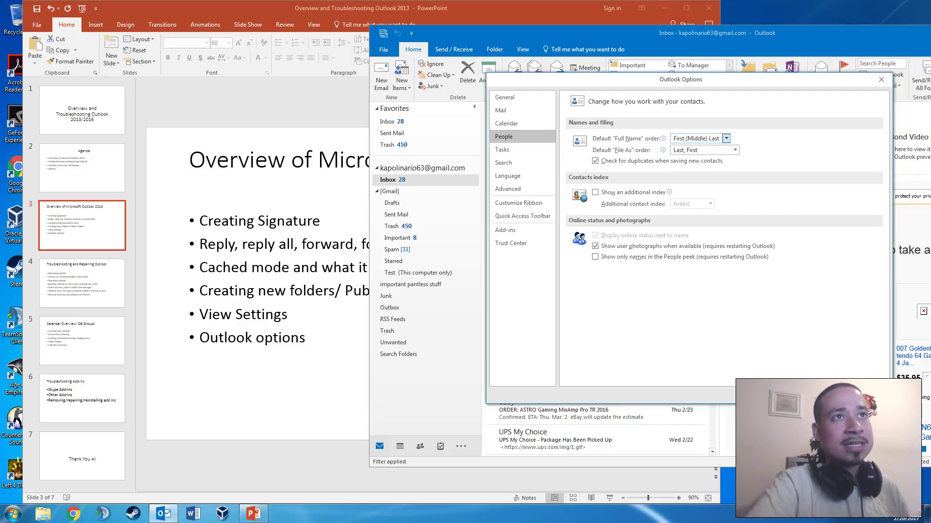
click(502, 149)
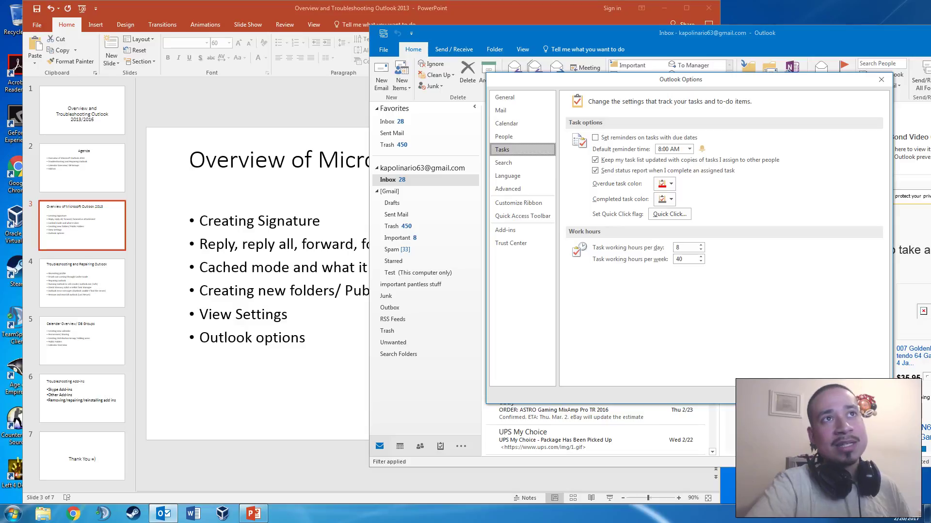
click(503, 163)
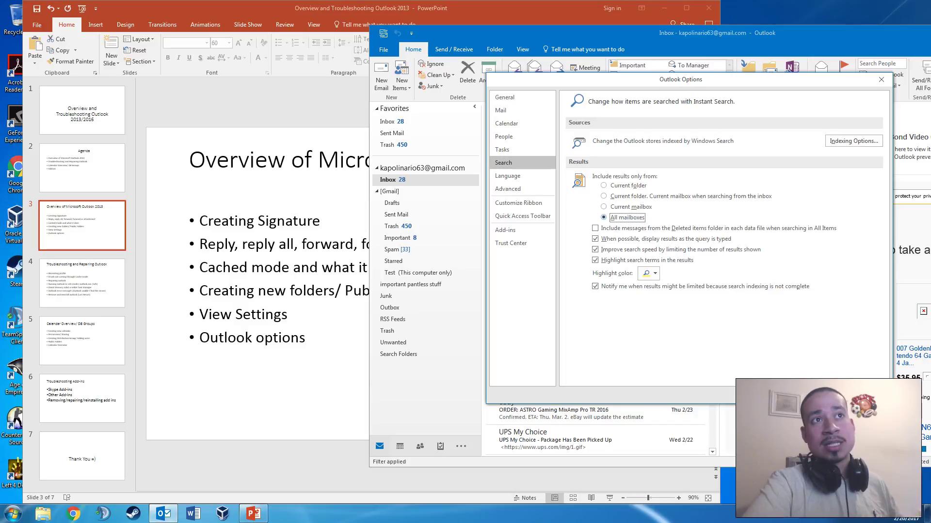
click(507, 175)
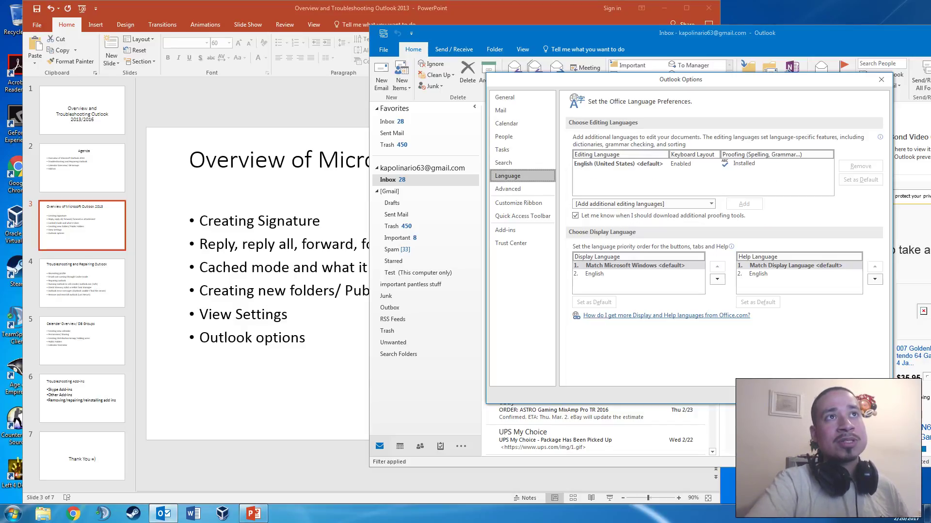
Step: Examine the Advanced options from start and exit, AutoArchive and reminders through export, international options and hardware graphics acceleration
click(508, 188)
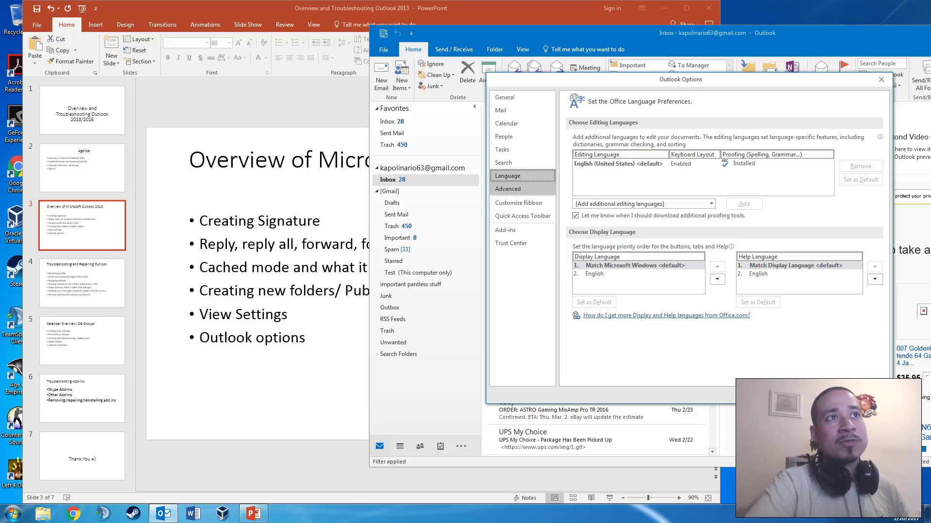
scroll(722, 237, down, 5)
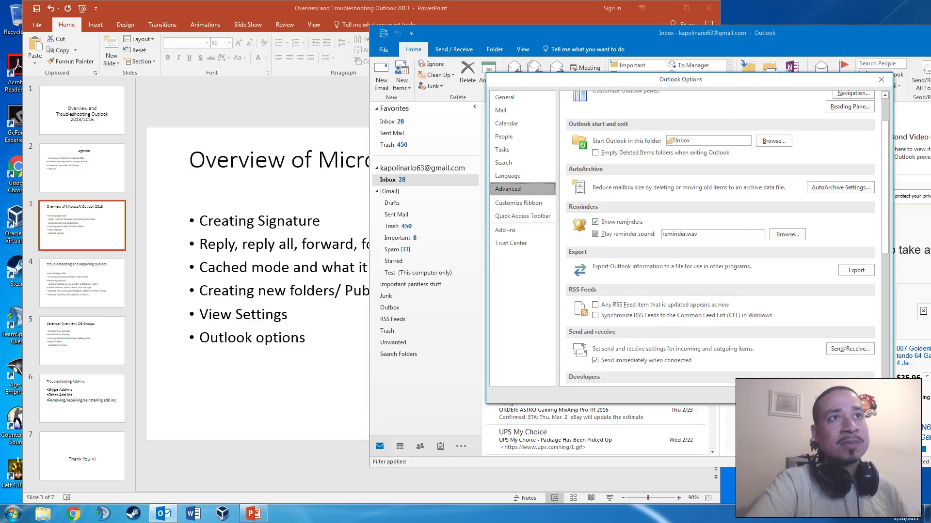
scroll(722, 238, down, 6)
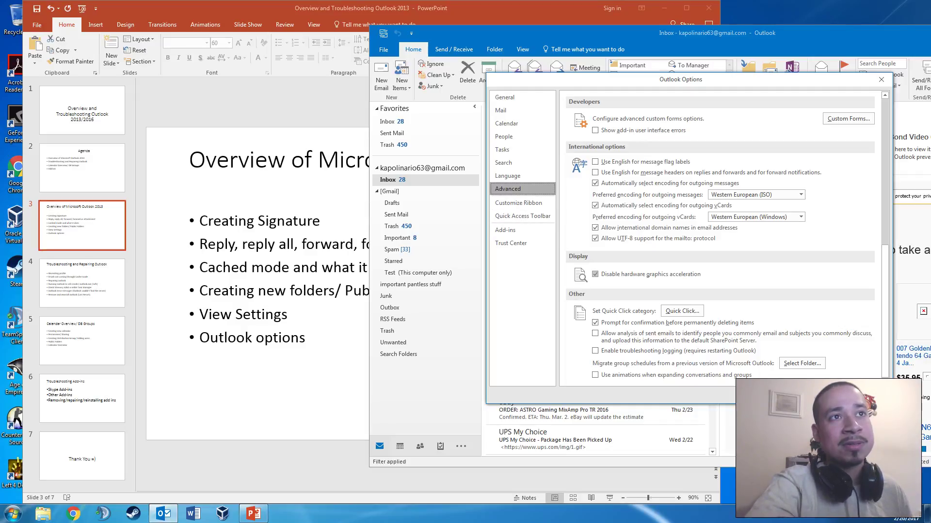
click(596, 274)
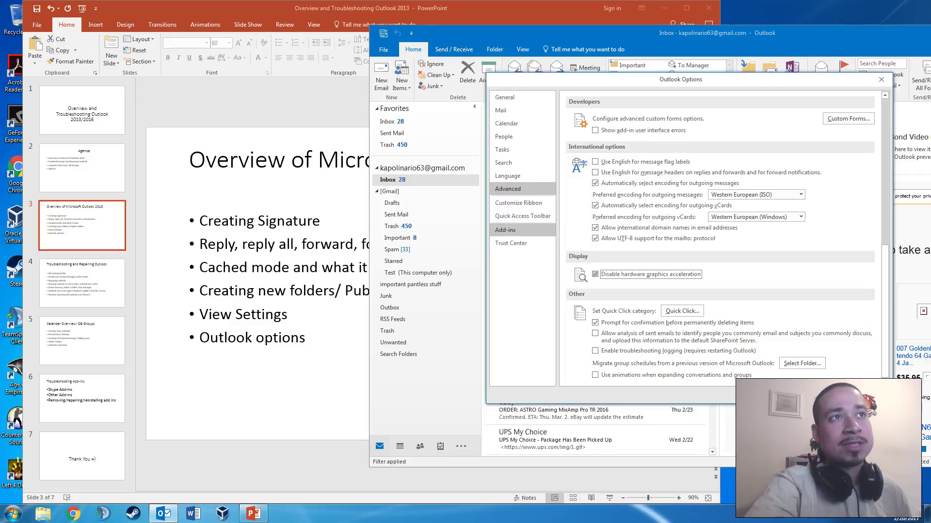
Step: Examine the ribbon and Quick Access Toolbar customization options and the list of installed add-ins
click(519, 204)
click(523, 216)
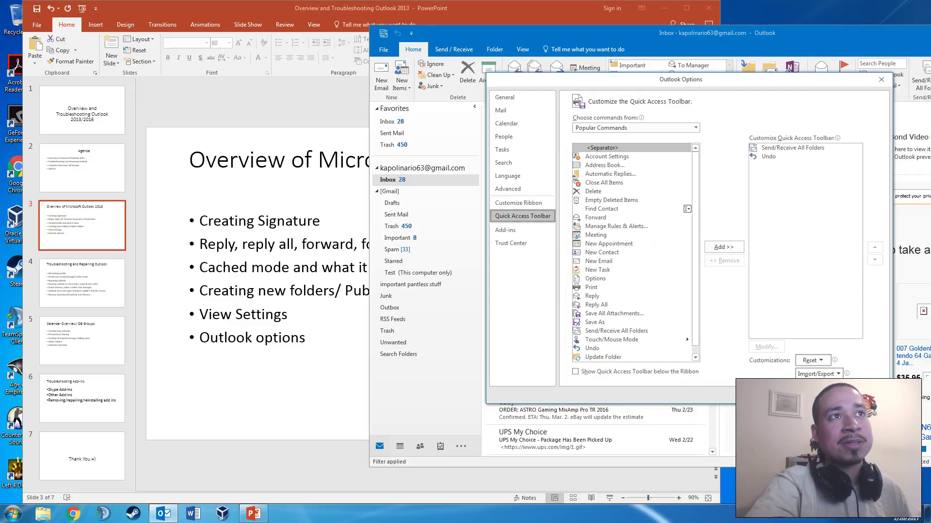
click(519, 204)
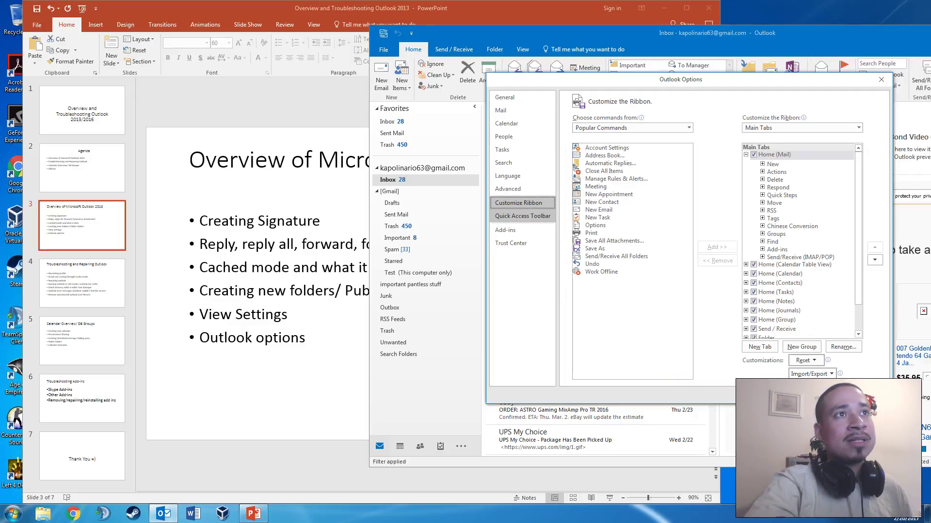
click(523, 216)
click(505, 230)
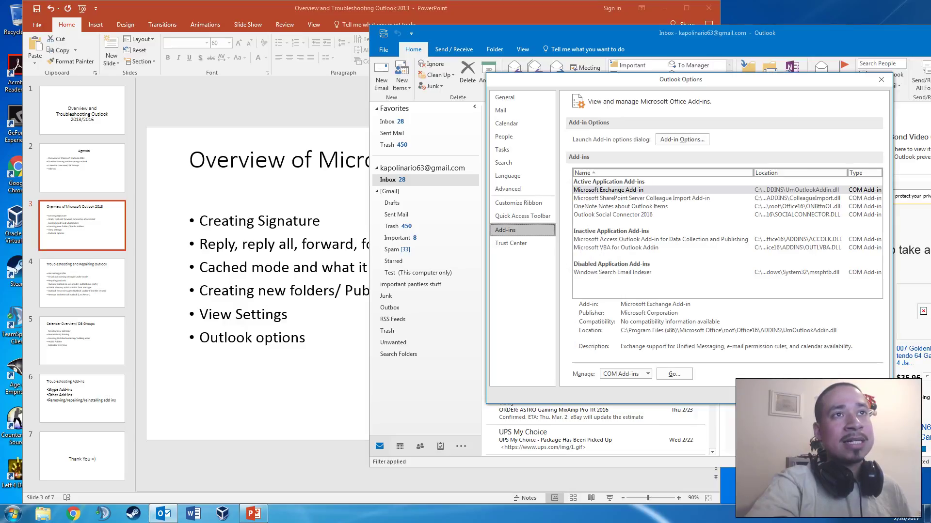
Step: Examine the Trust Center settings for downloads, macros, programmatic access, email security, privacy, publishers and attachments, and leave the options without changes
click(510, 243)
click(848, 189)
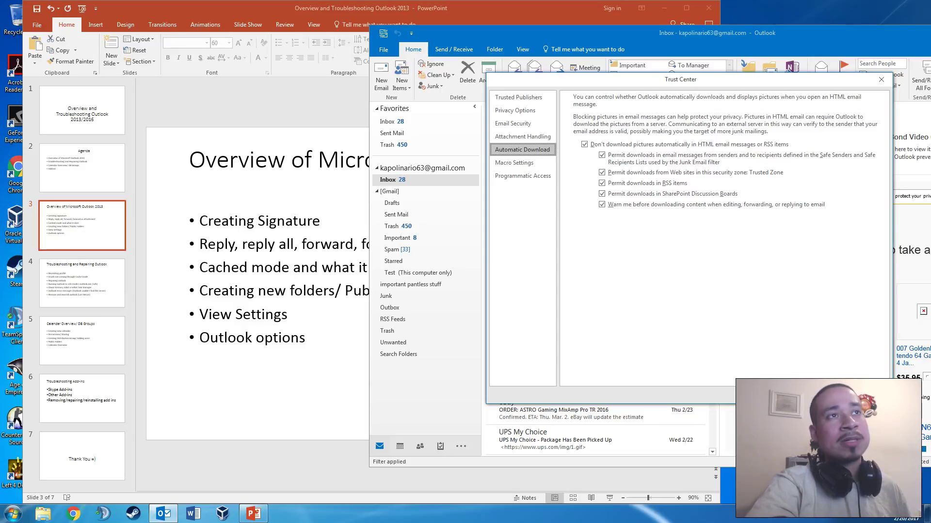
click(514, 162)
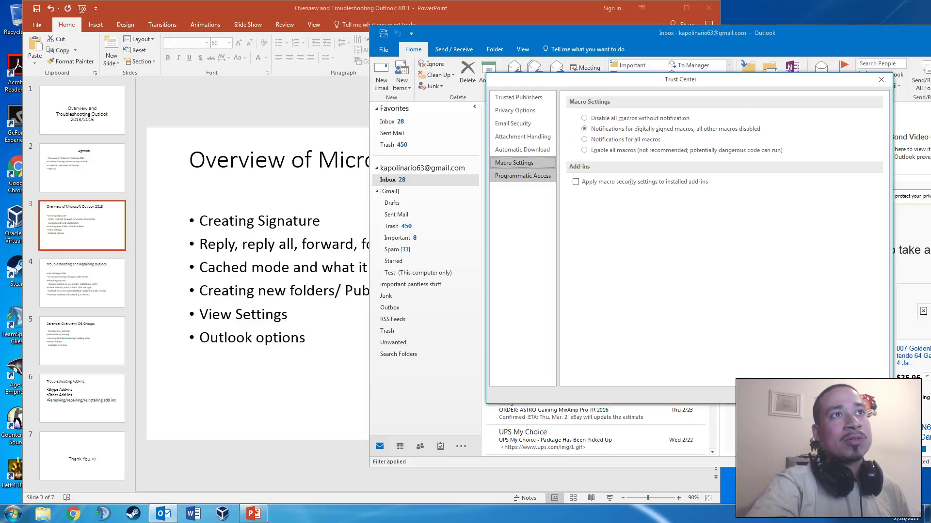
click(523, 176)
click(513, 124)
click(515, 111)
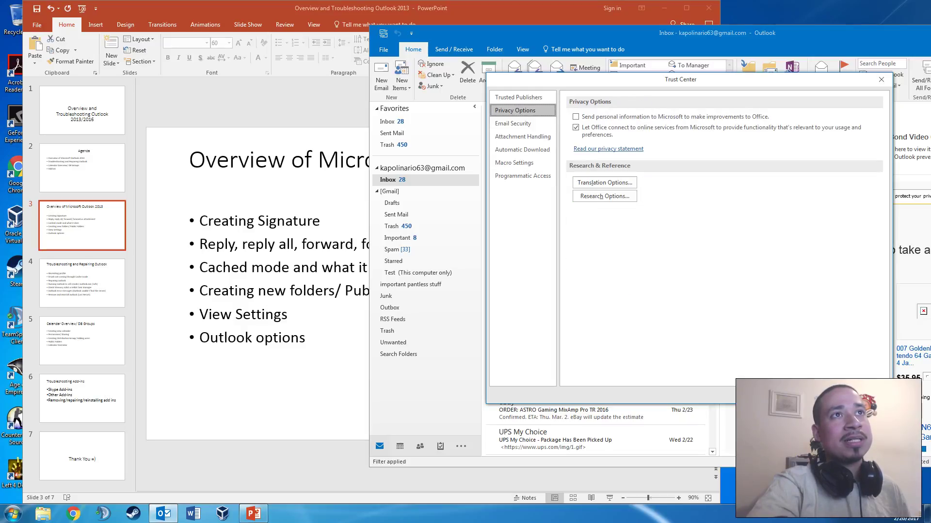
click(518, 97)
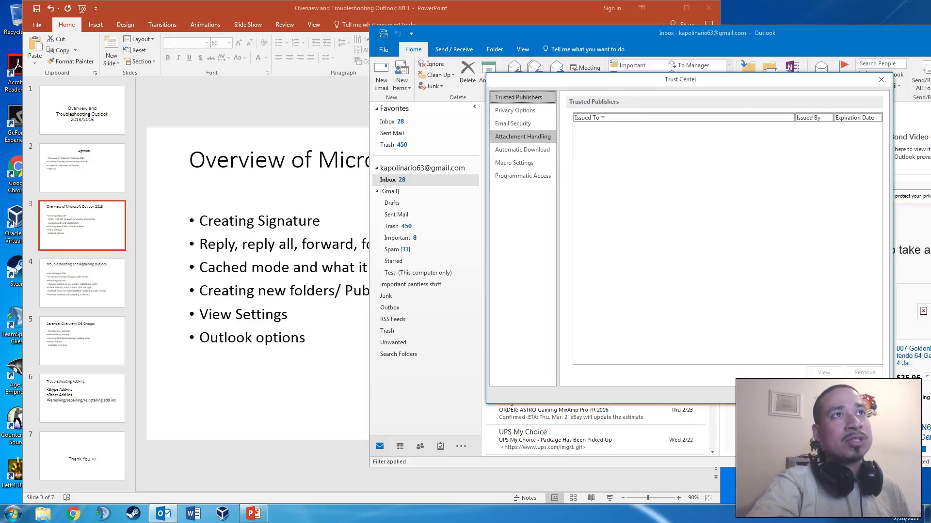
click(522, 137)
key(Escape)
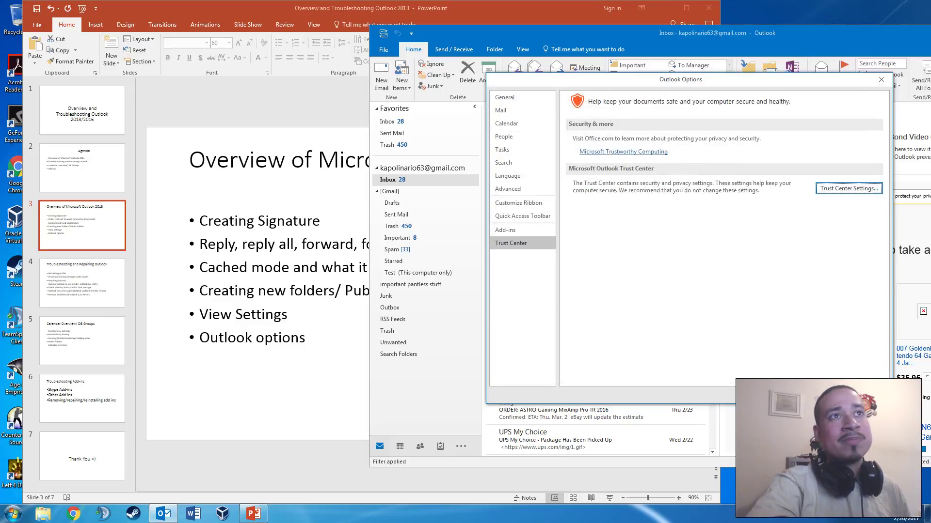
key(Escape)
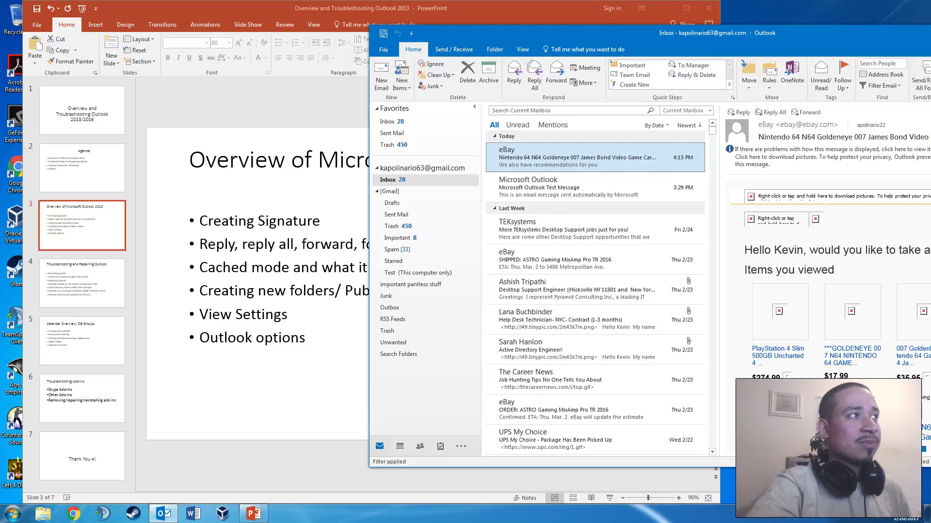
Step: Switch to PowerPoint, show the Troubleshooting and Repairing Outlook slide, and move the Outlook window aside so the slide's bullets are readable
key(alt+Tab)
key(Down)
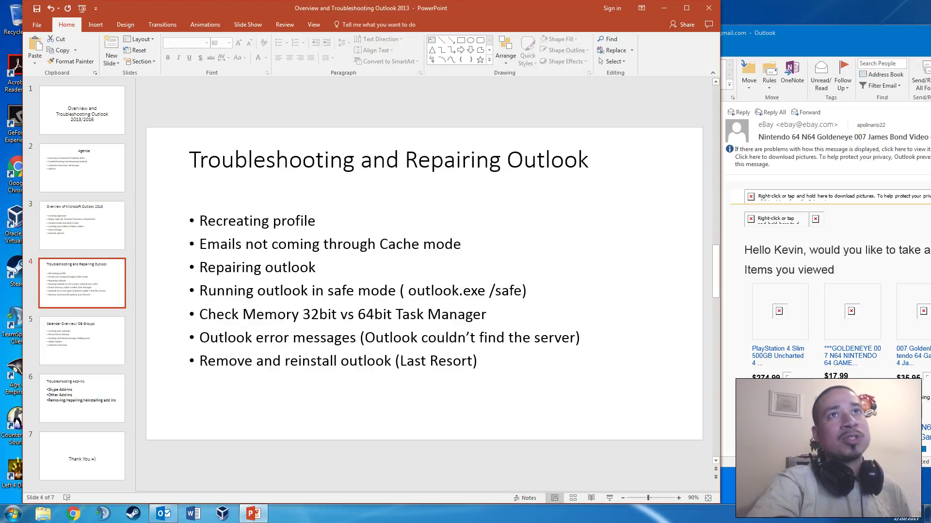
key(alt+Tab)
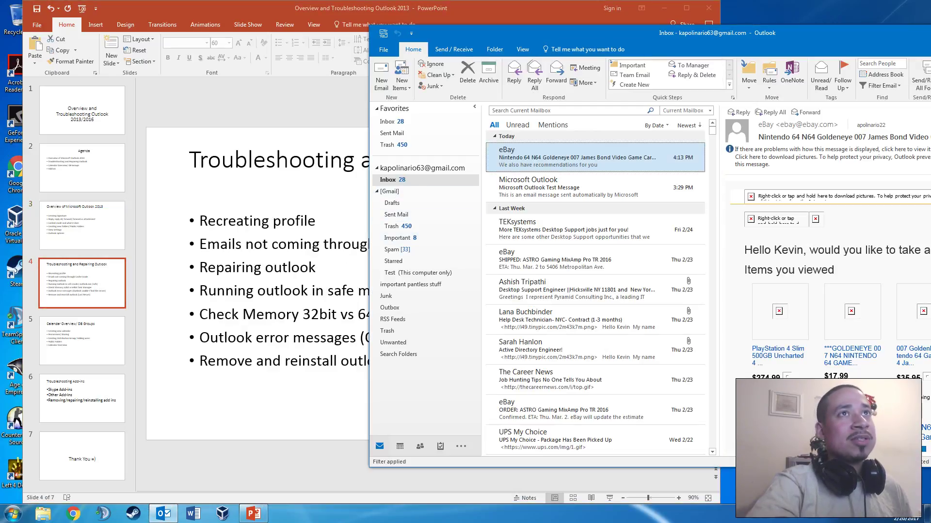
drag(592, 34, 811, 27)
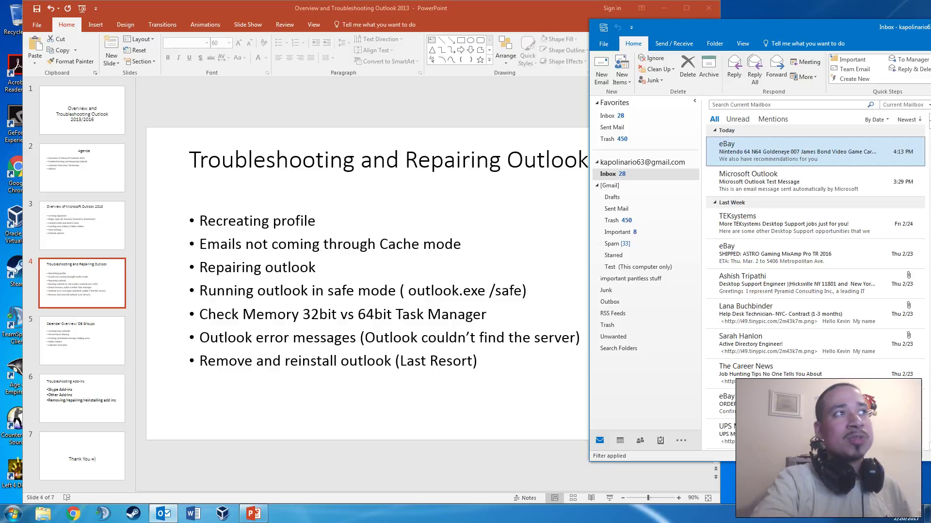
Step: Open the mail profiles from Control Panel, start adding a profile up to the account setup form, and cancel without creating it
click(12, 513)
click(160, 387)
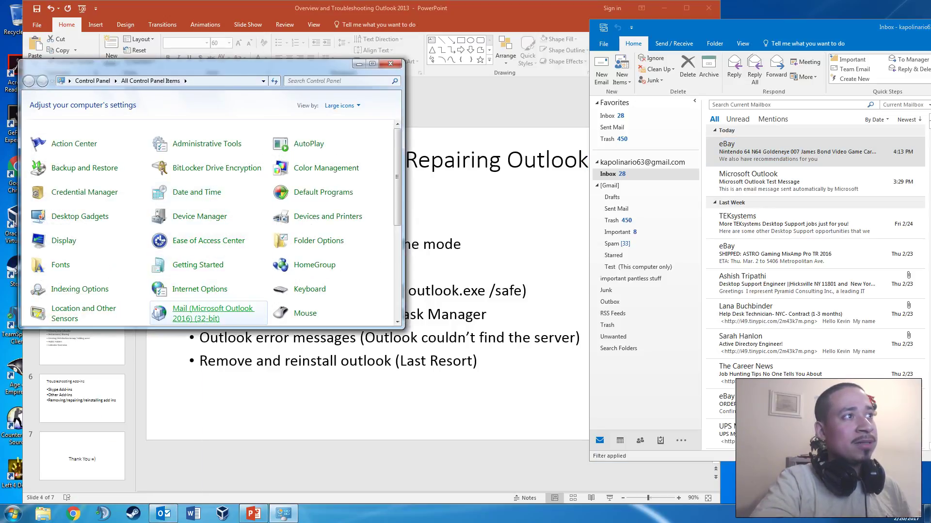
click(212, 313)
click(230, 153)
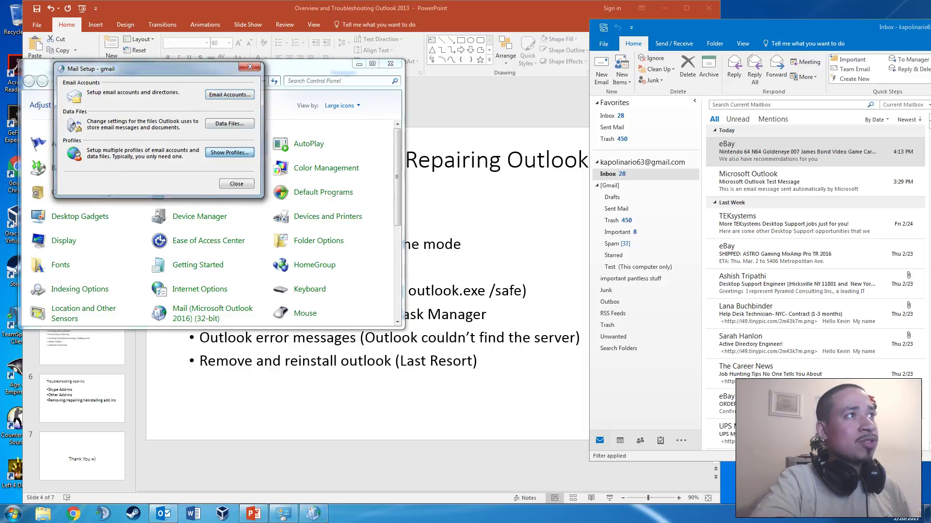
click(77, 164)
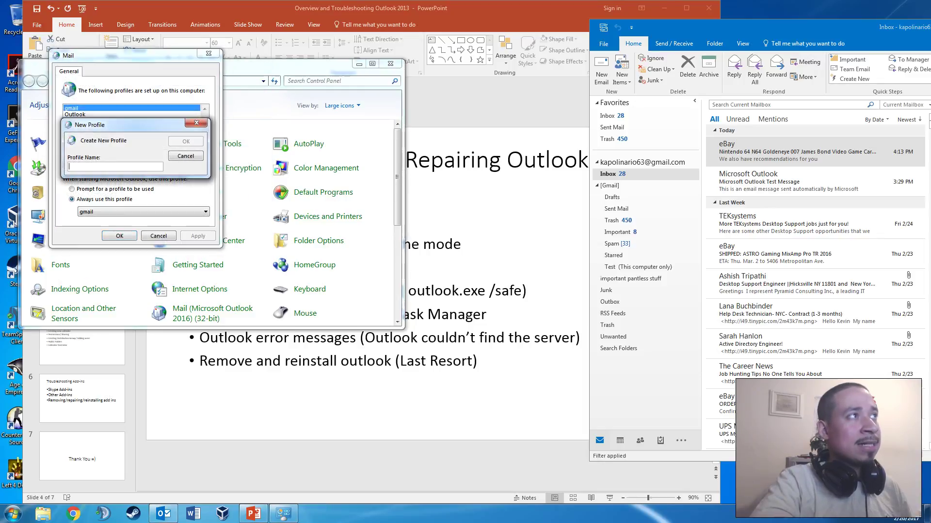
text(tes)
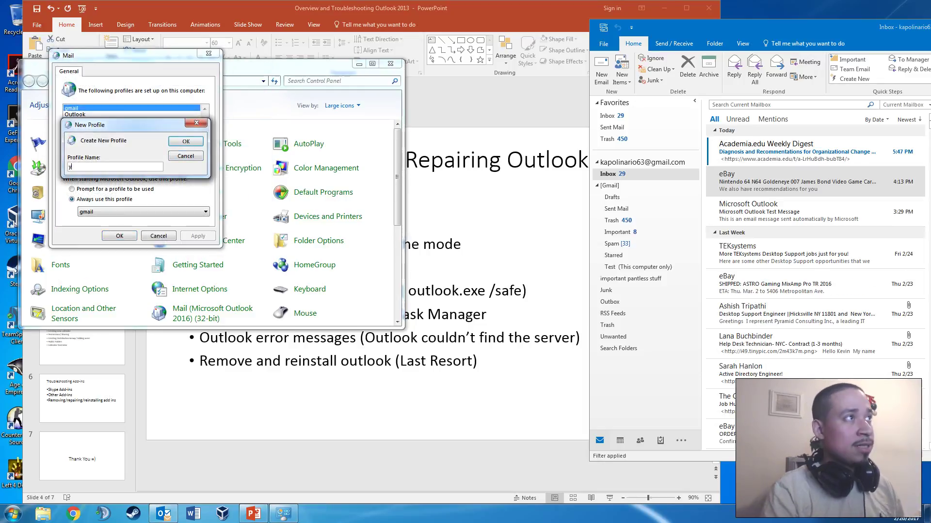
text(t)
key(Return)
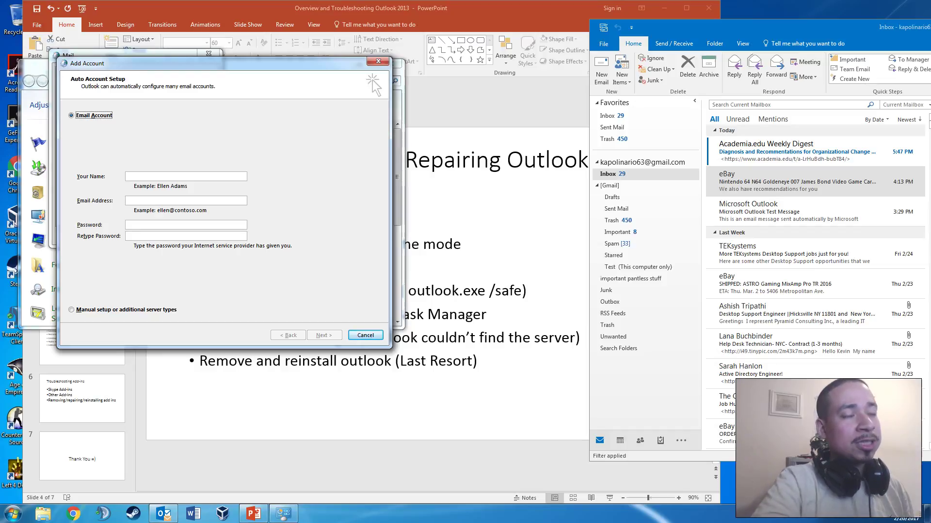
click(365, 335)
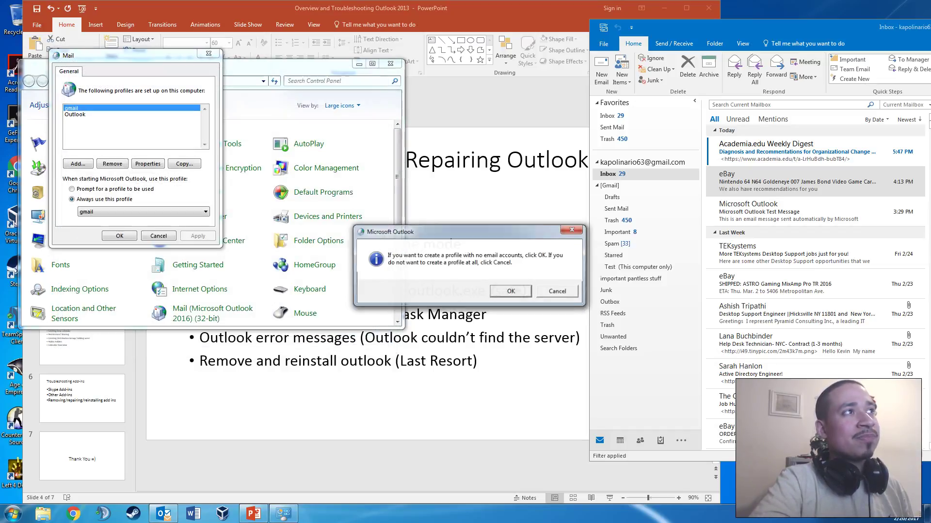
click(558, 291)
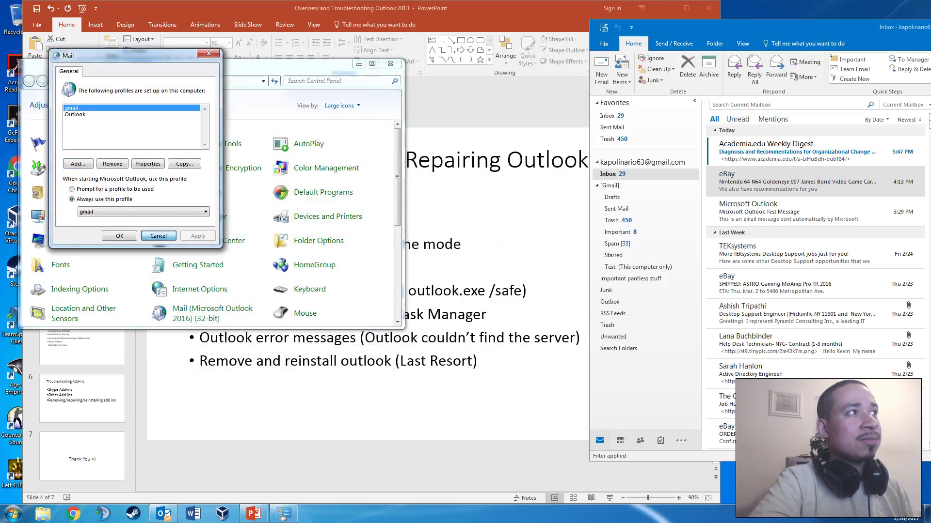
click(158, 236)
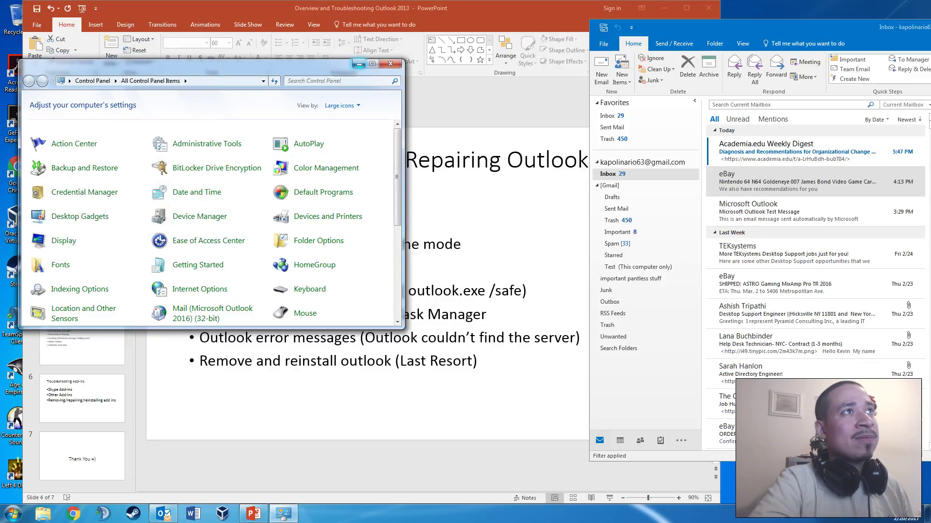
click(390, 63)
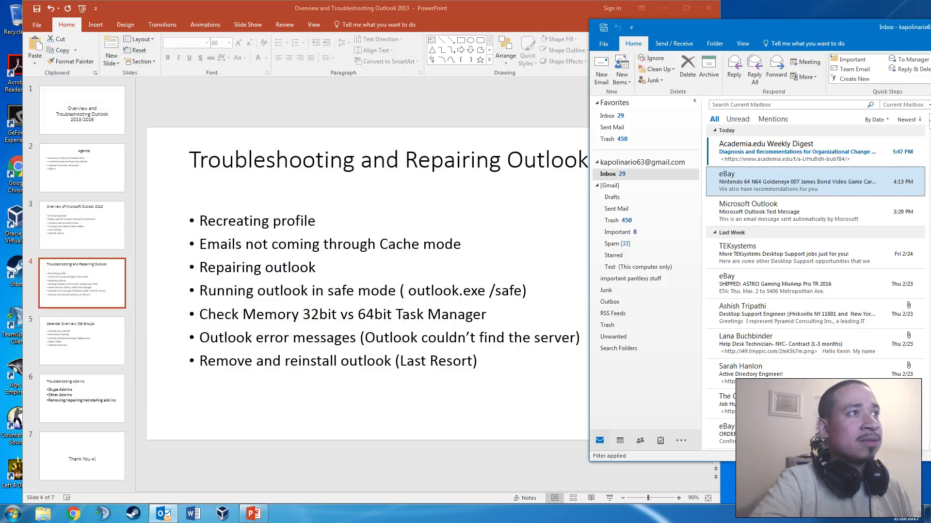
Step: Show Control Panel by category and examine the repair options for Microsoft Office 365 - en-us among the installed programs, without starting a repair
click(13, 514)
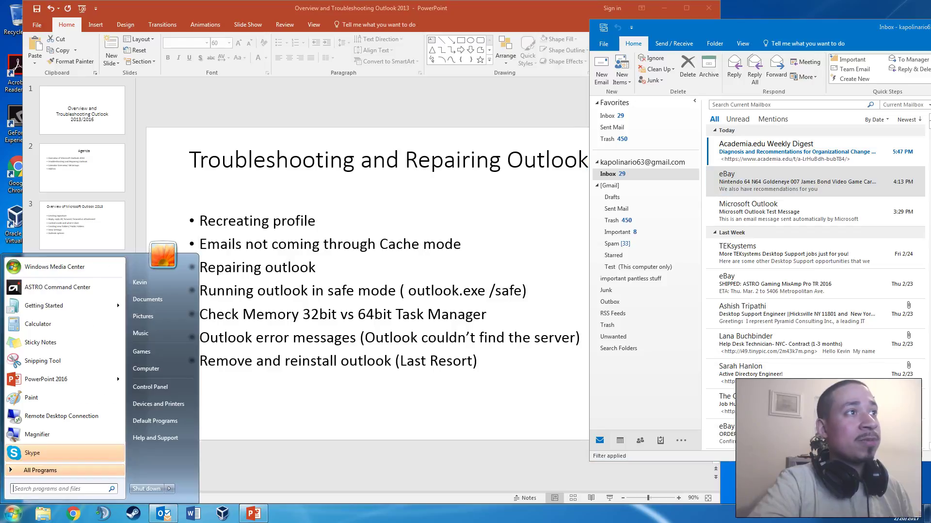
click(150, 387)
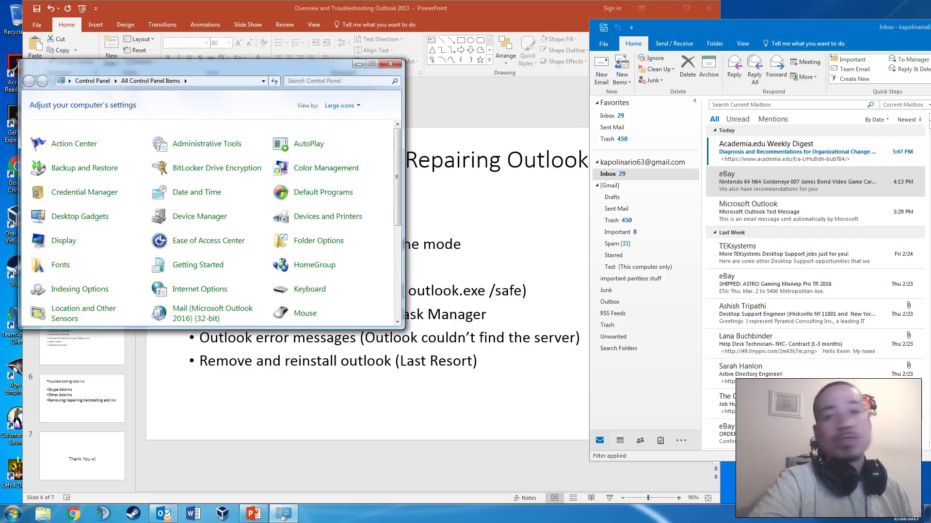
click(341, 105)
click(341, 116)
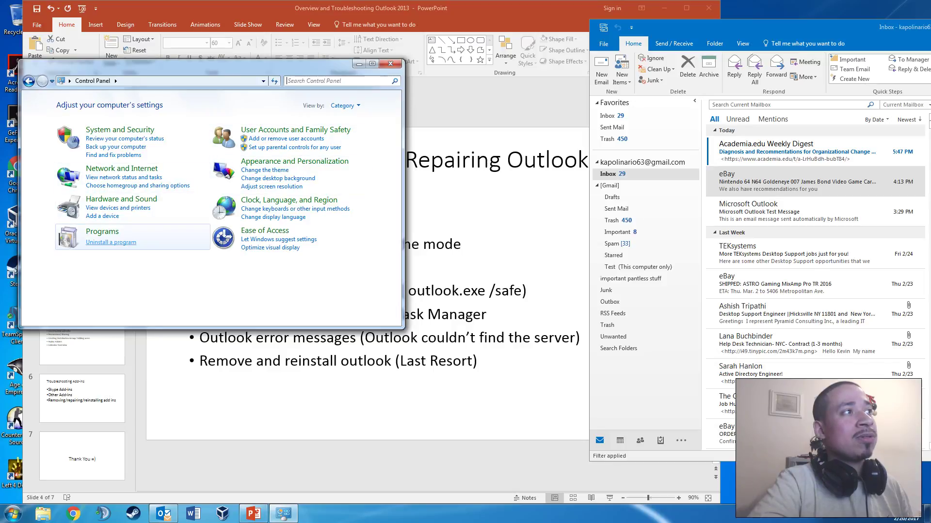
click(114, 243)
click(194, 229)
scroll(194, 219, down, 2)
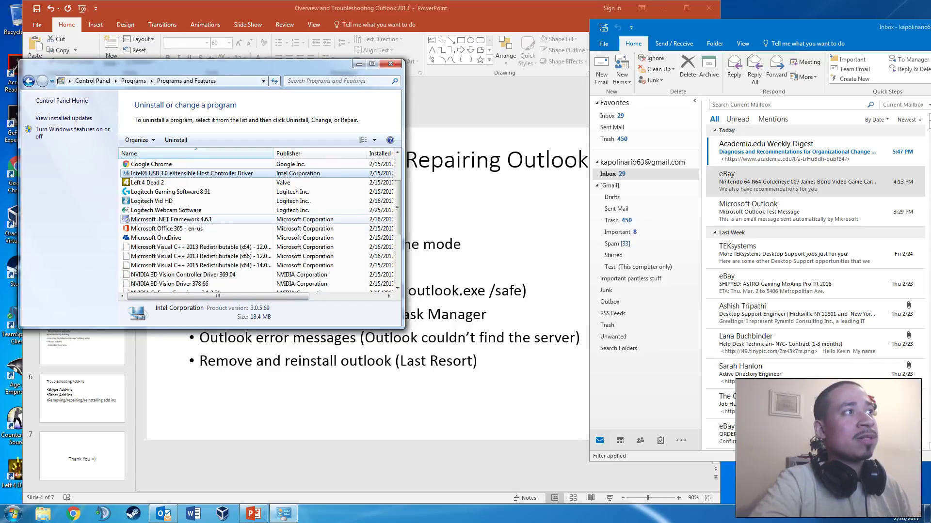
click(167, 228)
click(206, 140)
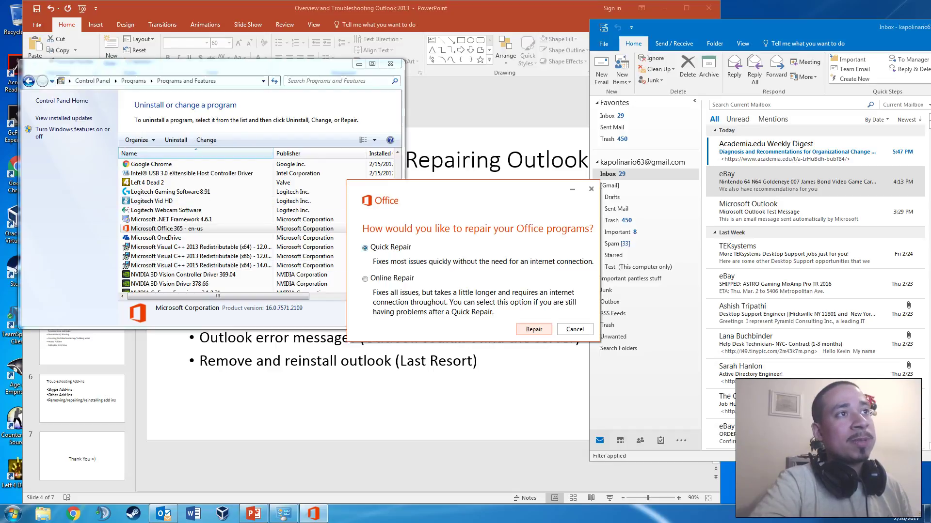
key(Escape)
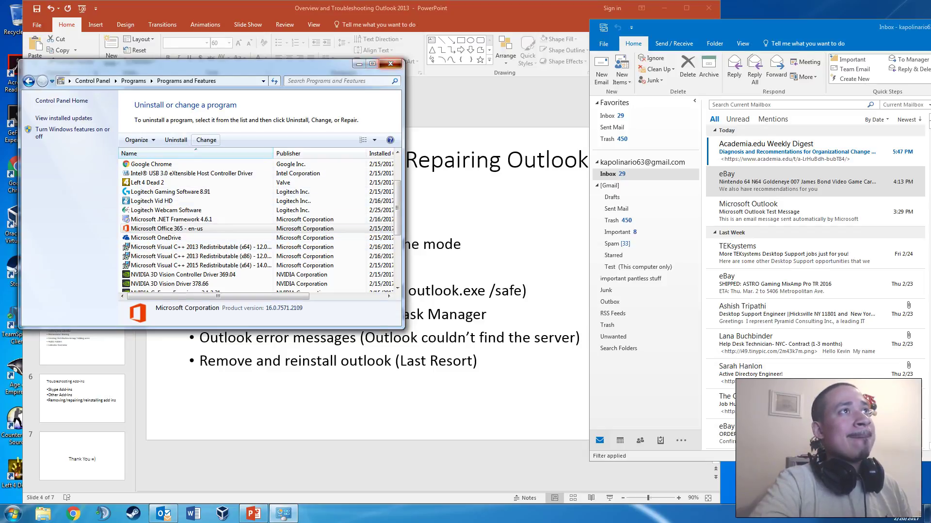
click(390, 64)
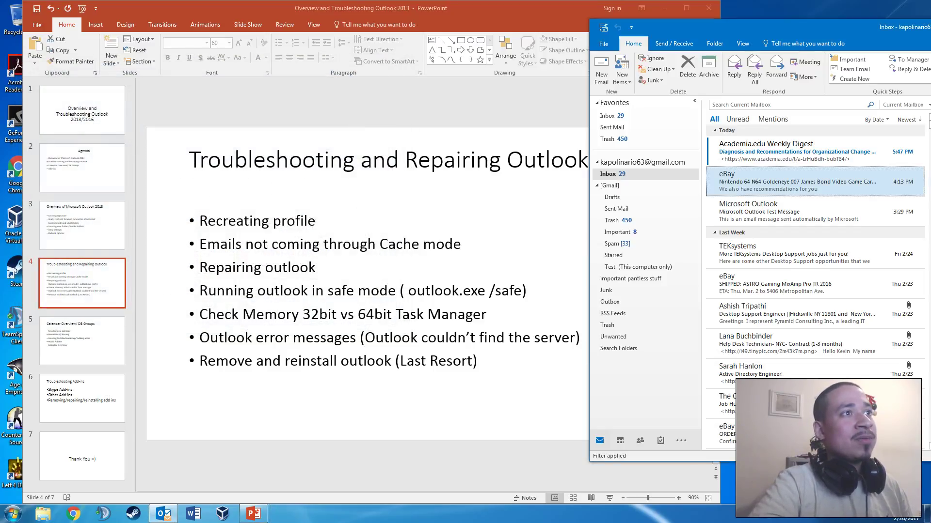
Step: Start Outlook in safe mode by running outlook.exe /safe from the Windows search, and close the new Outlook window
click(13, 514)
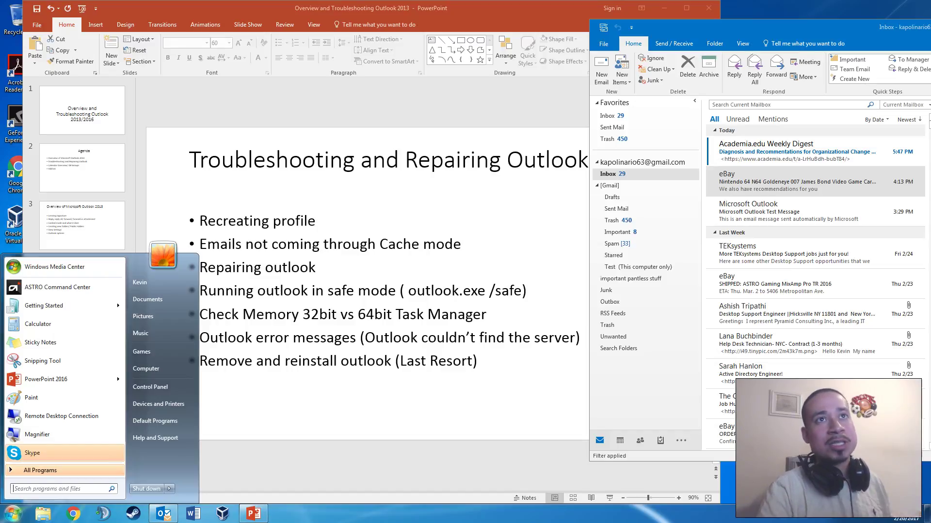
text(ou)
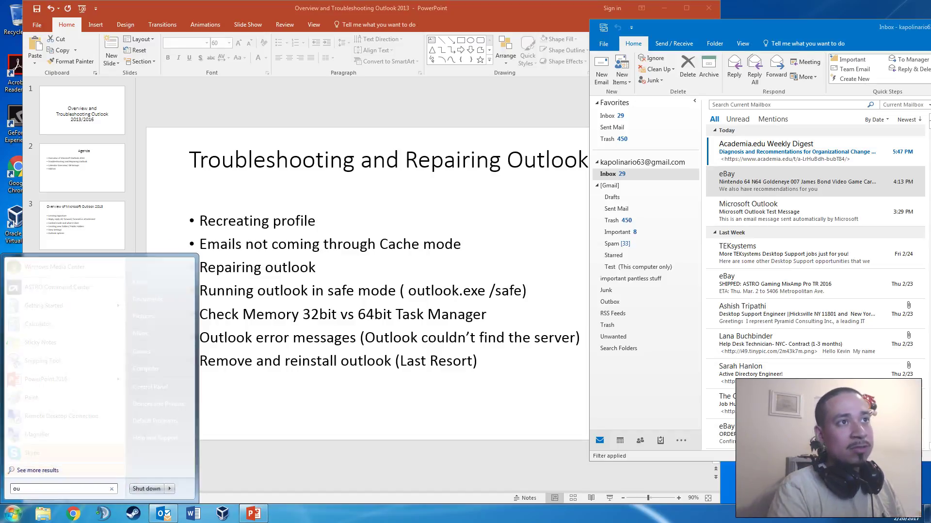
text(tlook.ex)
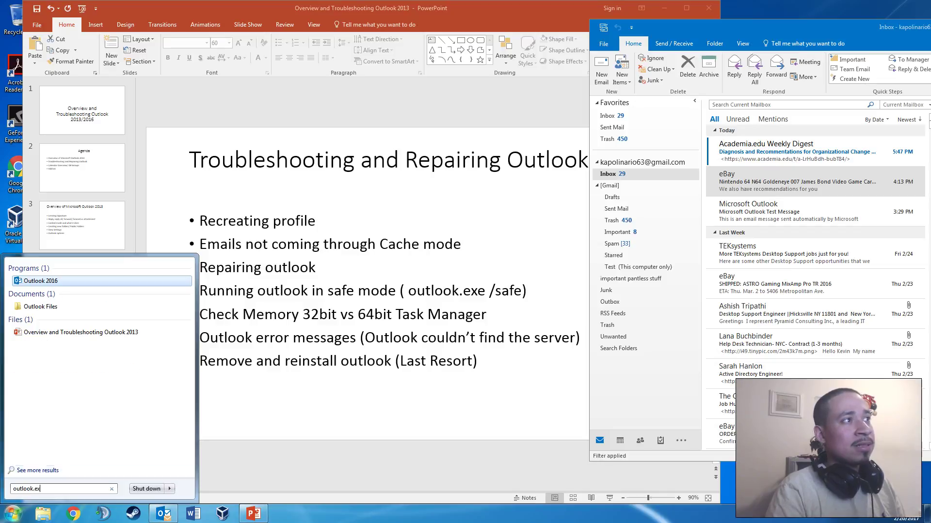
text(e /)
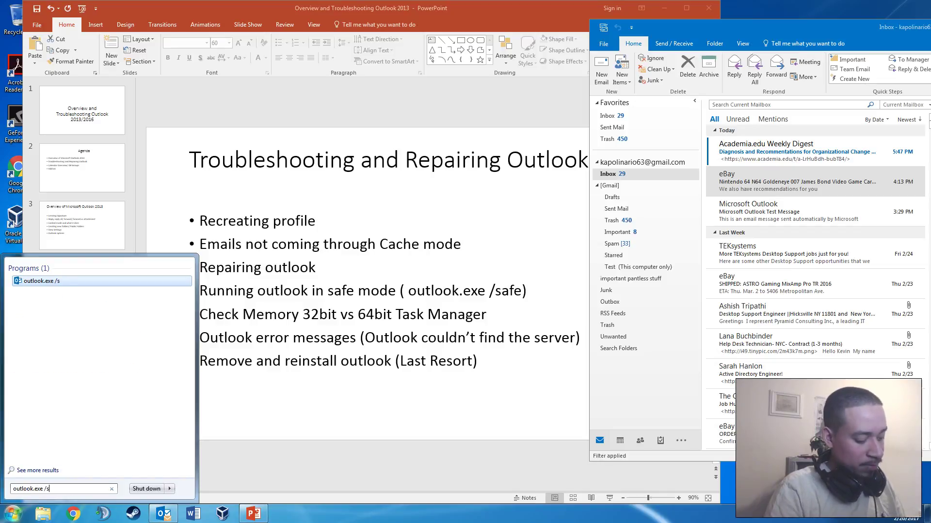
text(safe)
key(Return)
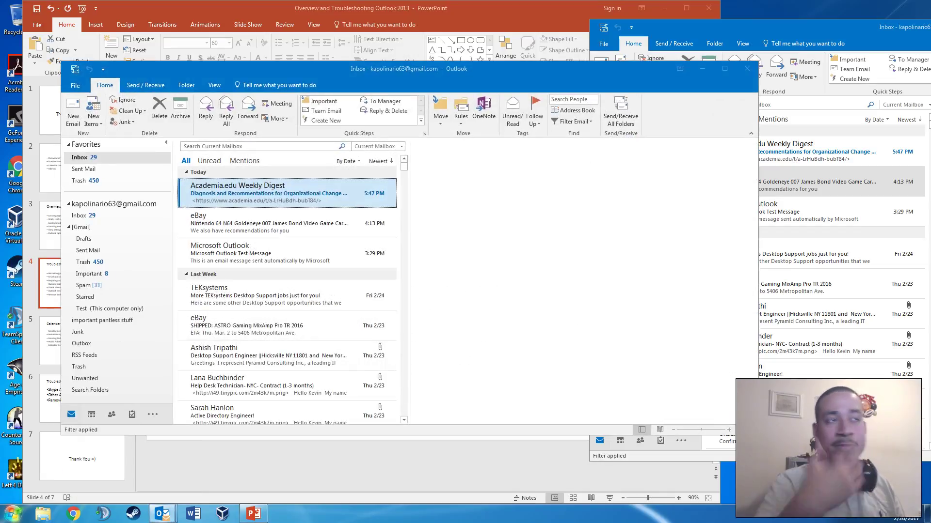
key(alt+F4)
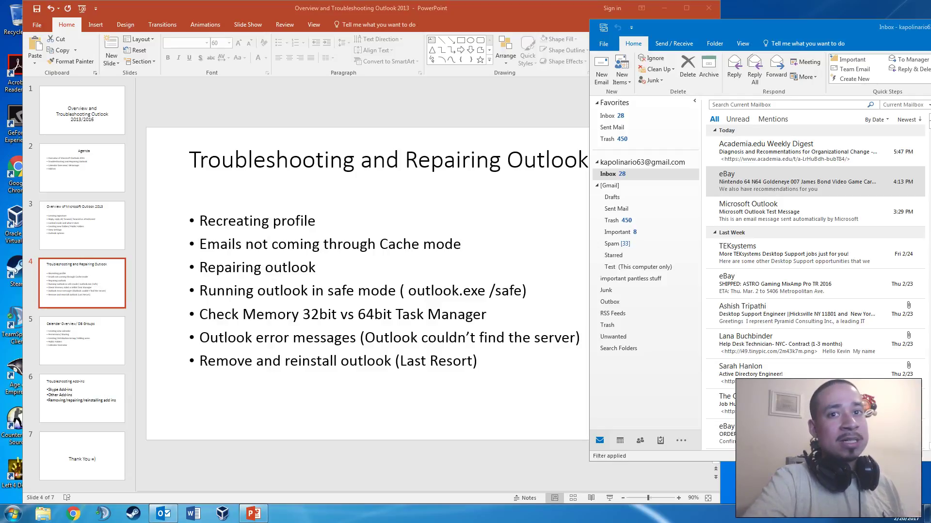
Step: Examine the running processes and the CPU and memory performance in Windows Task Manager, and close it
key(ctrl+shift+Escape)
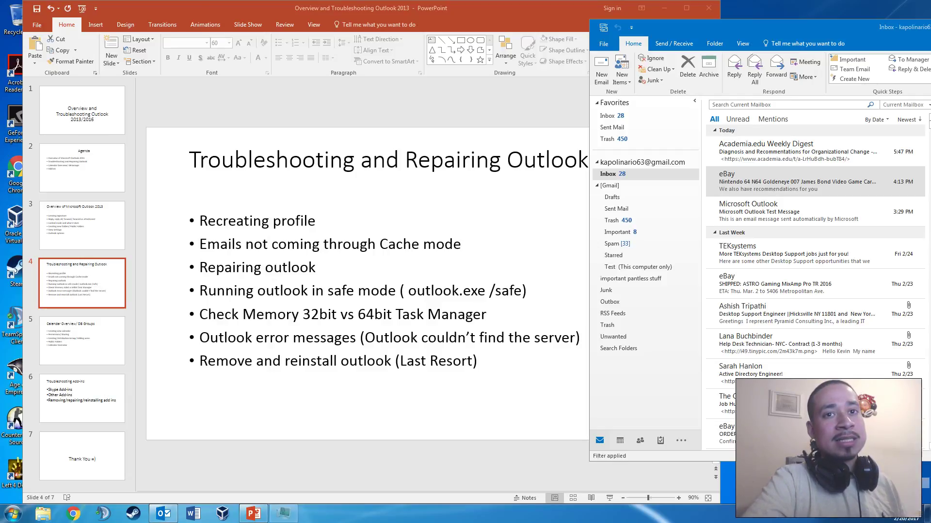
click(59, 37)
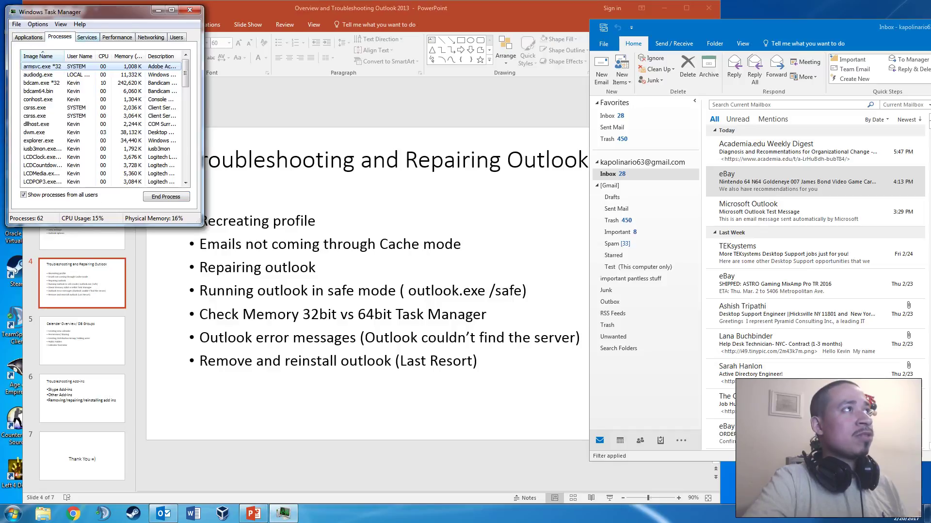
click(117, 37)
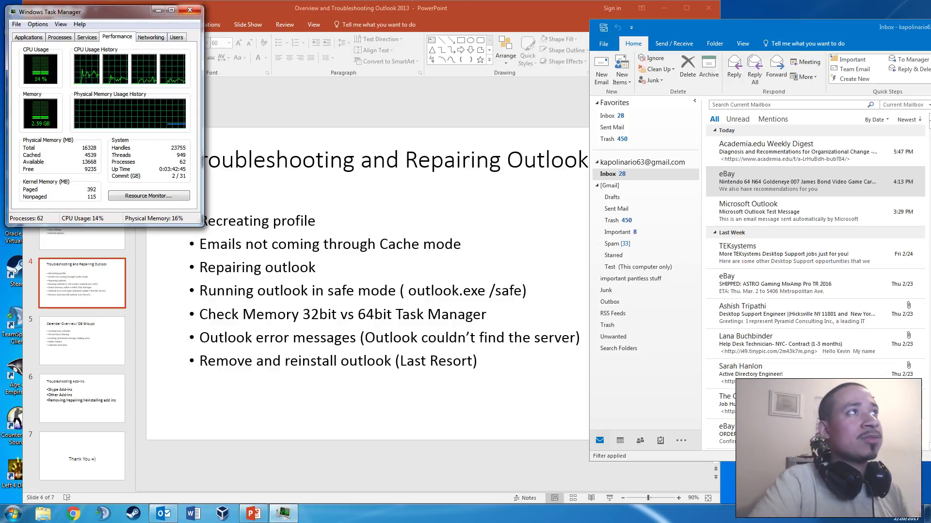
click(190, 10)
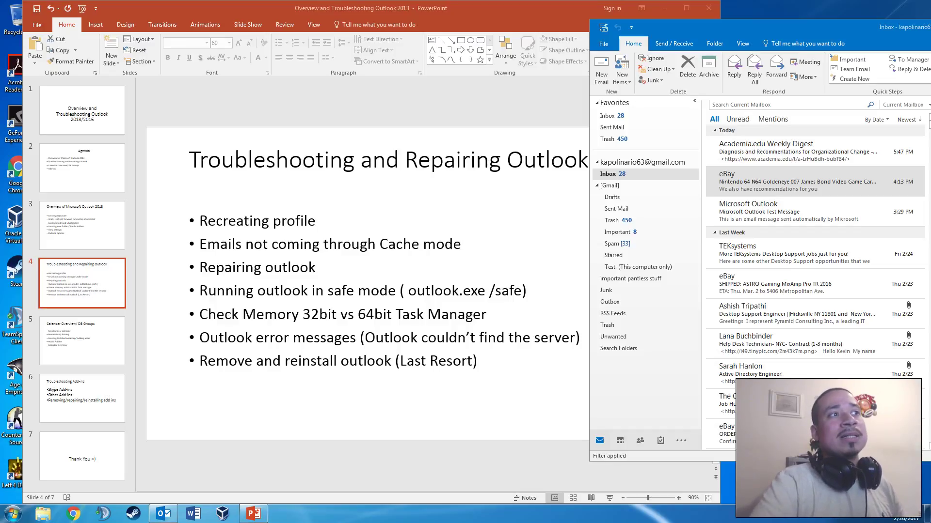
Step: Switch to PowerPoint and advance to the Calendar Overview/ DB Groups slide
key(alt+Tab)
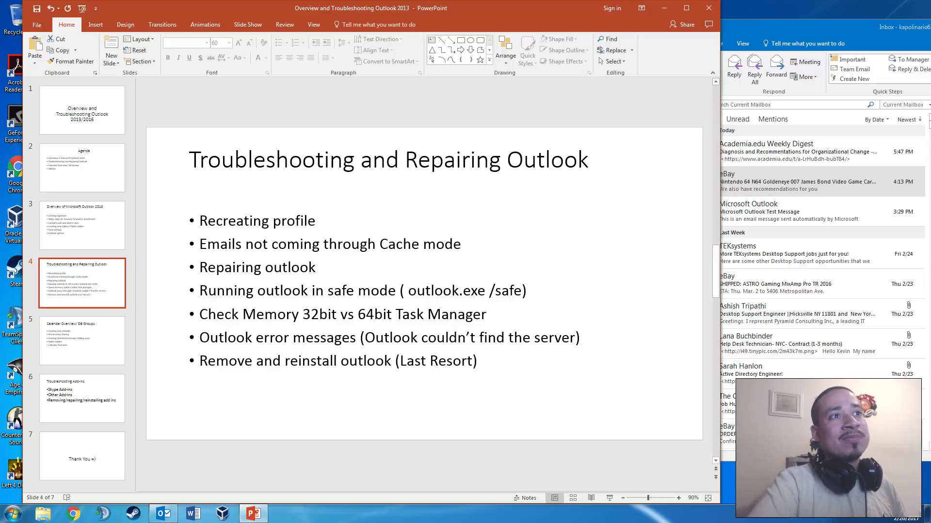
click(264, 314)
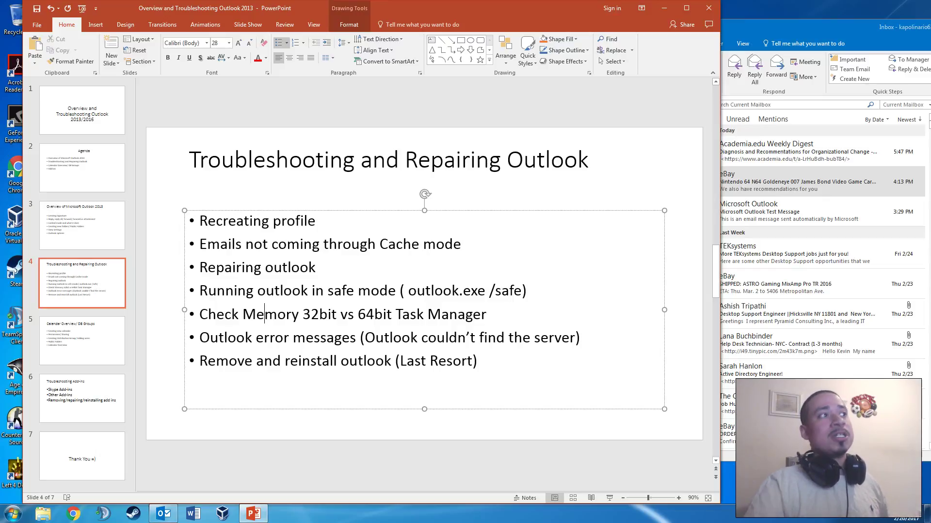
key(Page_Down)
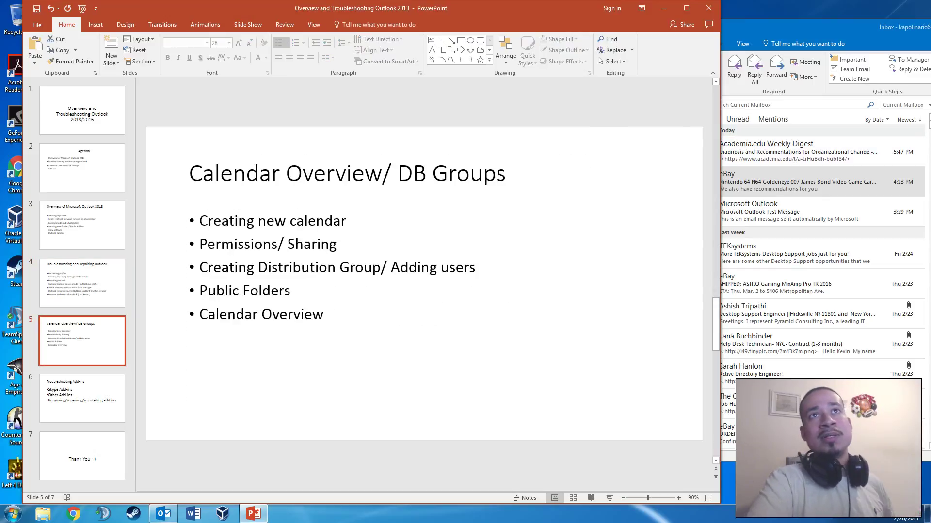
Step: Switch to Outlook, show the calendar with the window moved fully into view, and delete the Meetings calendar
click(819, 27)
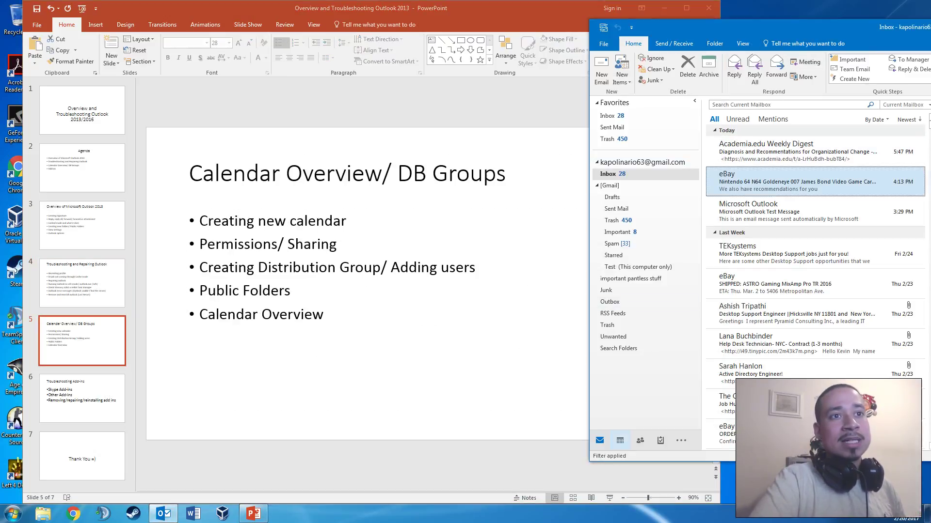
click(620, 441)
drag(757, 28, 259, 14)
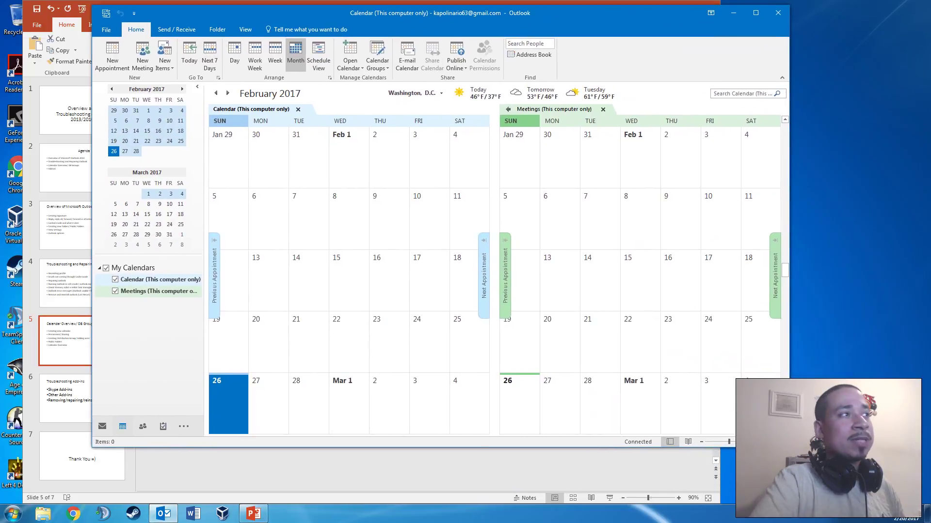
right_click(136, 292)
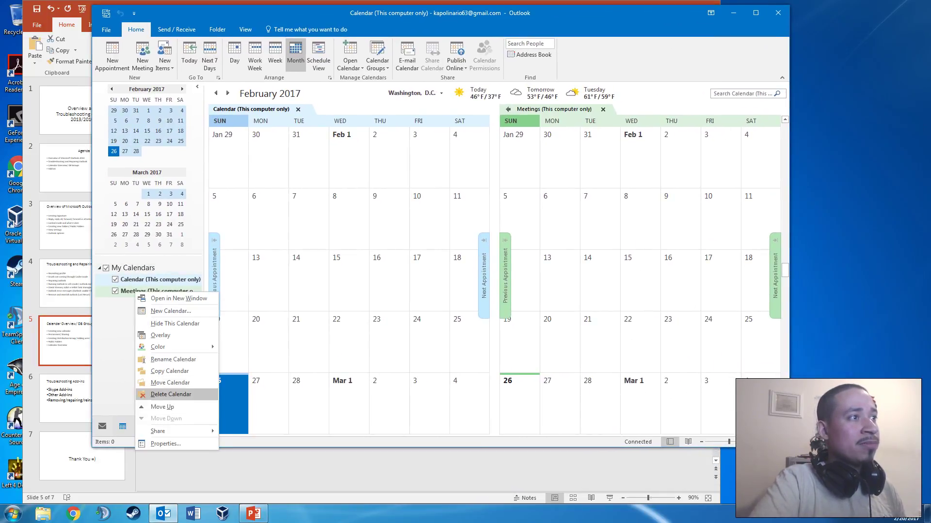
click(170, 395)
key(Return)
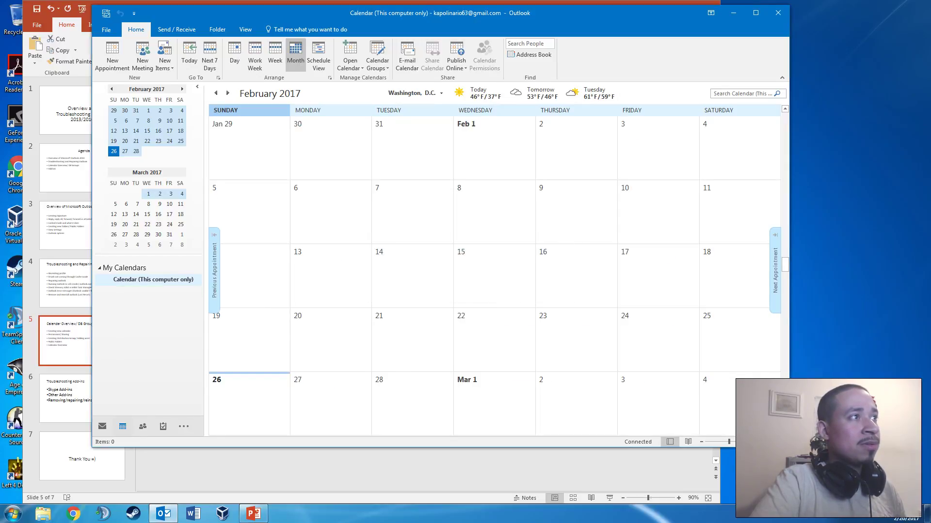
Step: Create a new calendar named Tech inside the Calendar (This computer only) folder
right_click(131, 279)
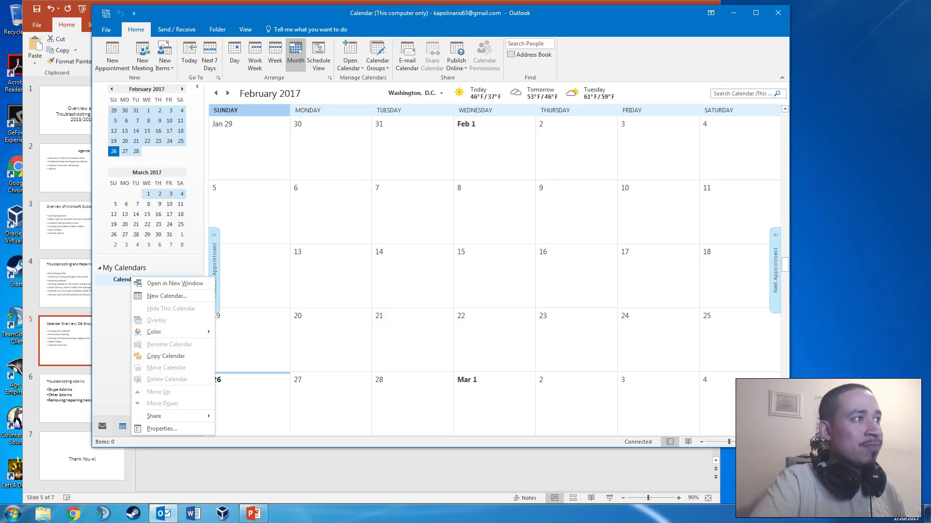
click(167, 296)
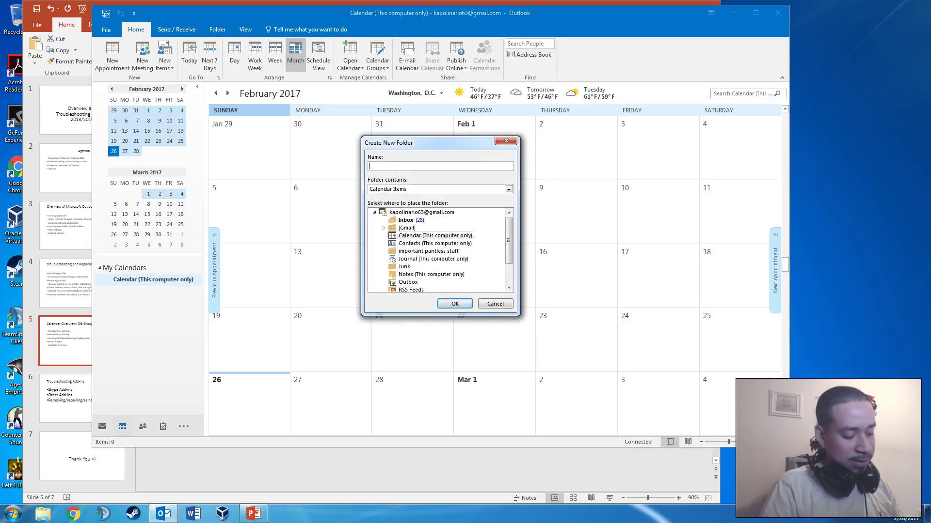
text(Test)
key(Return)
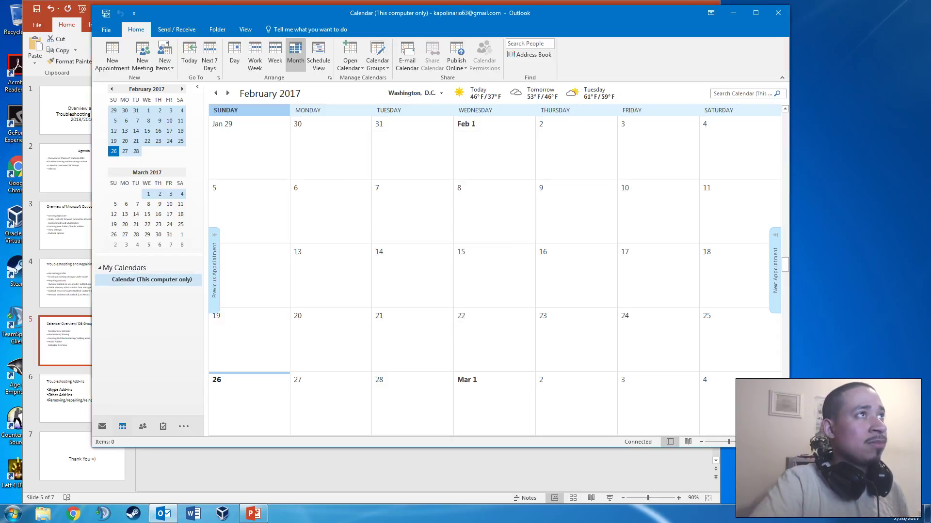
Step: Create another new calendar named tech, in lower case, inside the Calendar (This computer only) folder
right_click(141, 279)
click(164, 296)
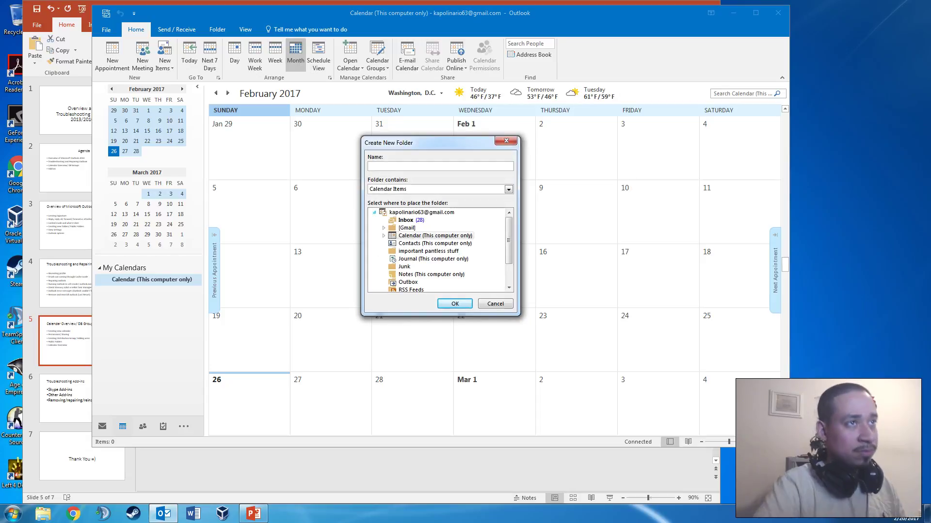
text(tecg)
key(BackSpace)
text(h)
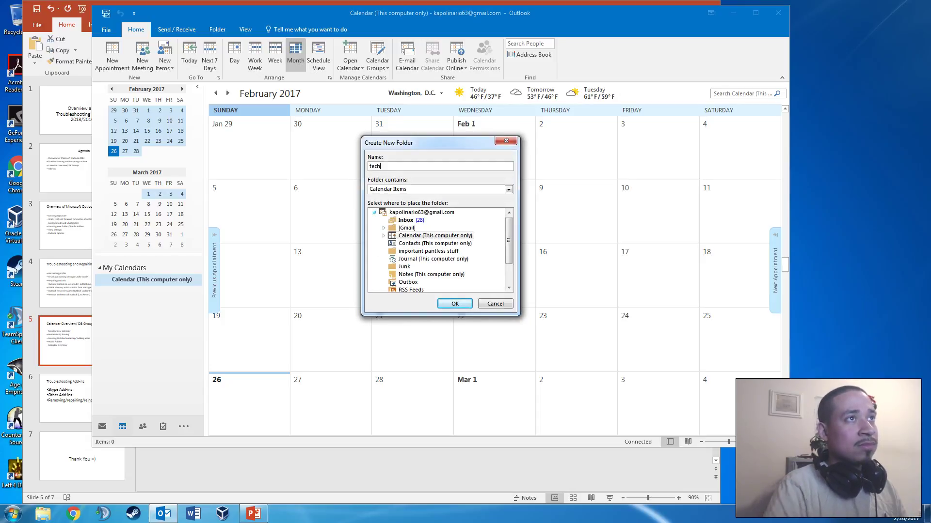
click(455, 304)
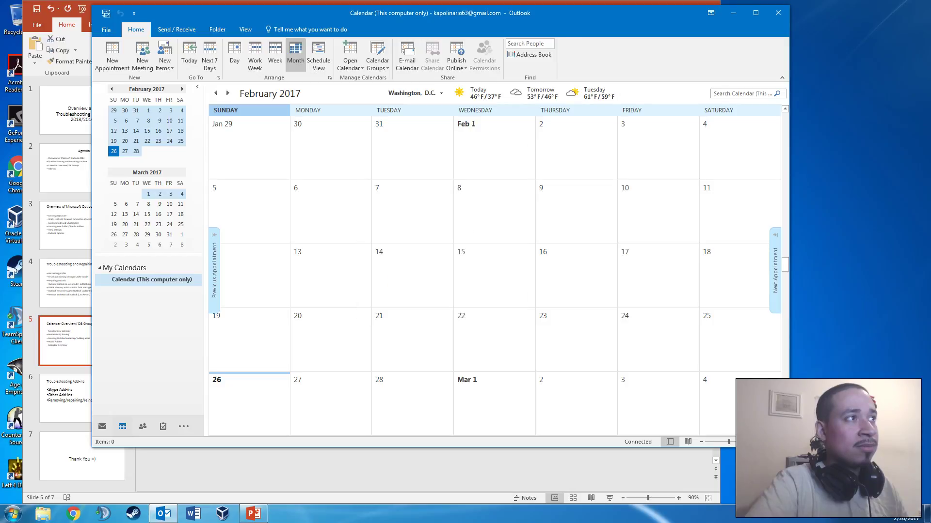
right_click(144, 283)
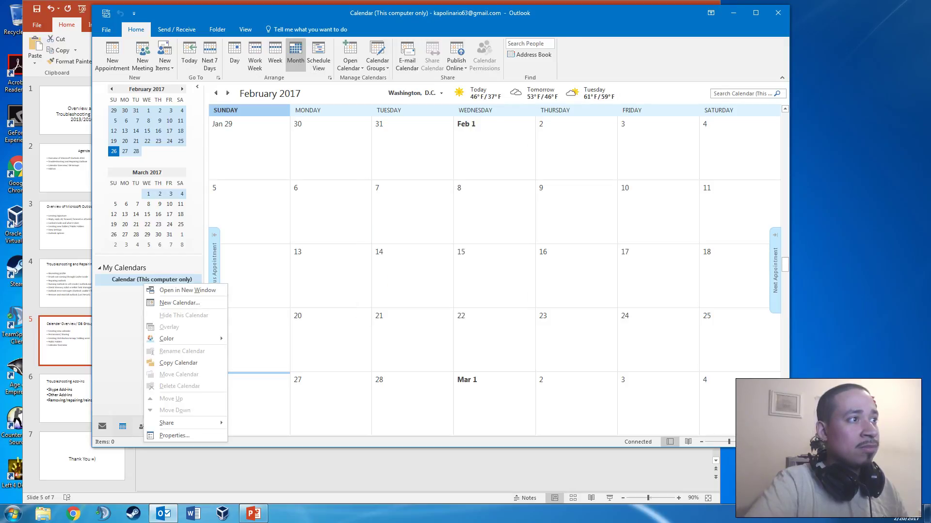
click(180, 303)
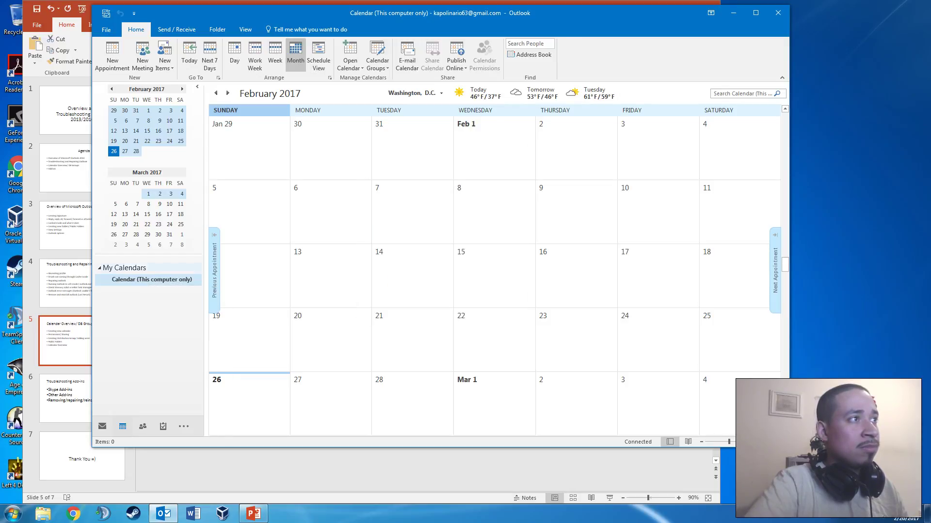
right_click(126, 270)
mouse_move(160, 322)
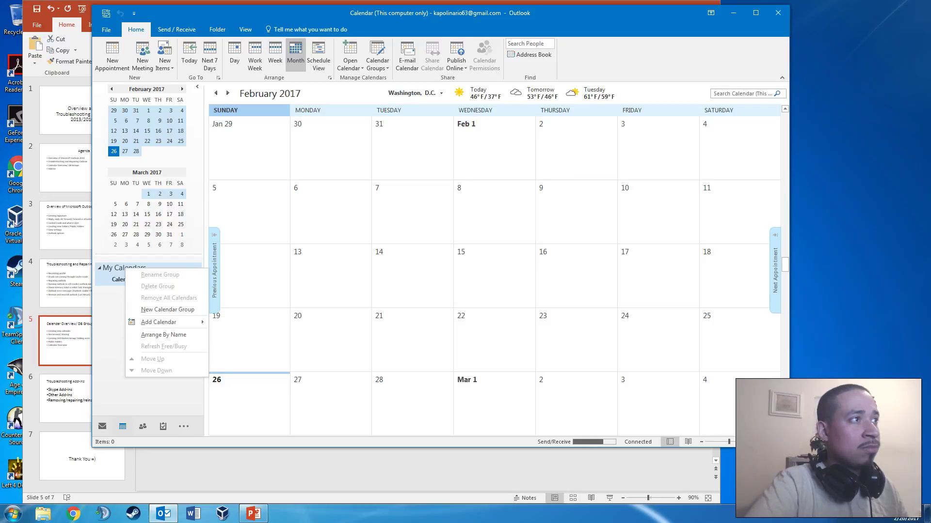
click(134, 277)
right_click(134, 276)
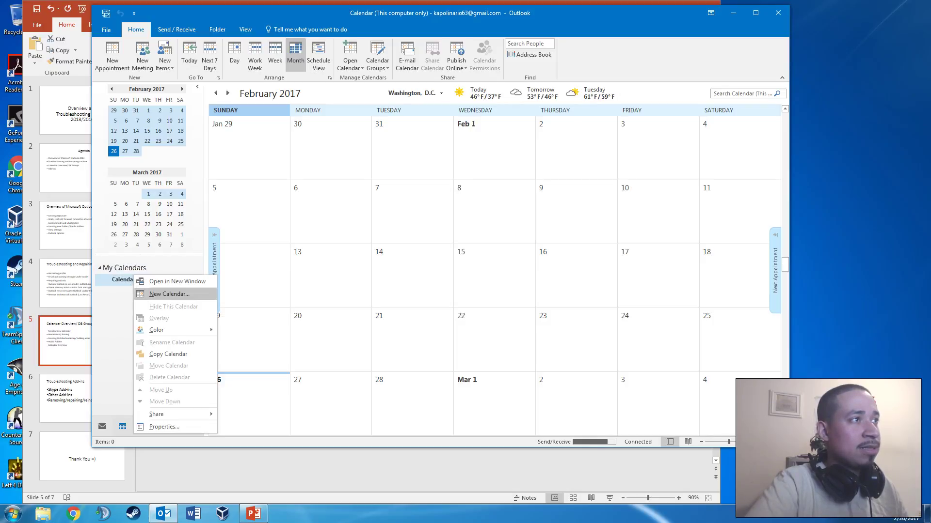
click(168, 294)
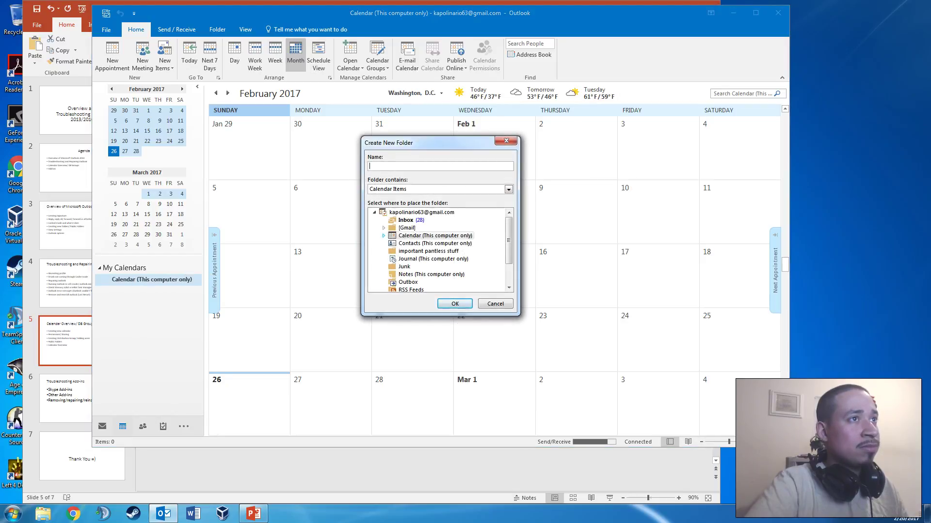
click(383, 235)
key(Escape)
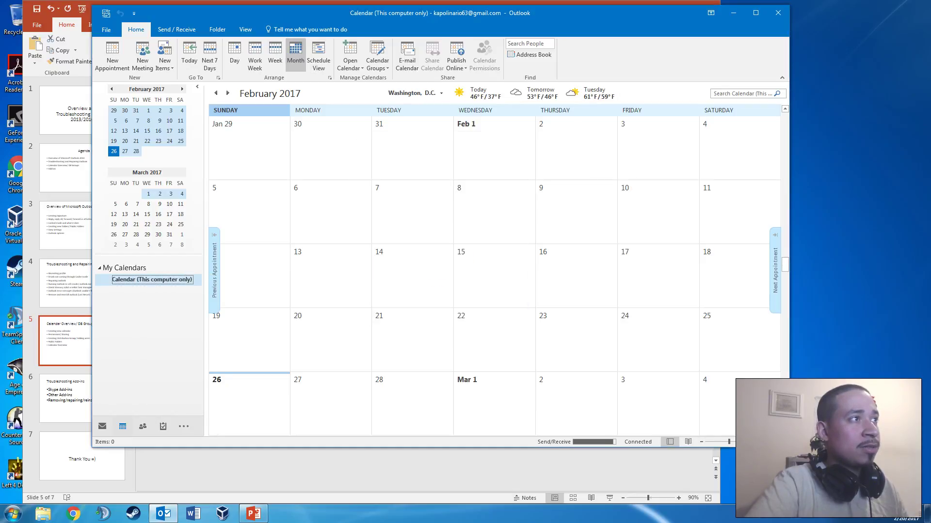
Step: Check the subfolders of Calendar (This computer only) in the Create New Folder dialog, and cancel the dialog
right_click(124, 281)
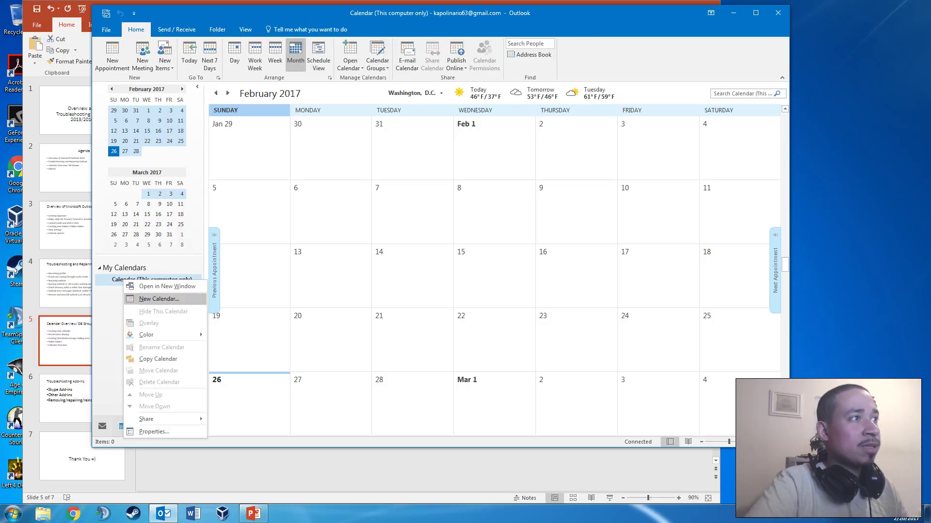
click(159, 299)
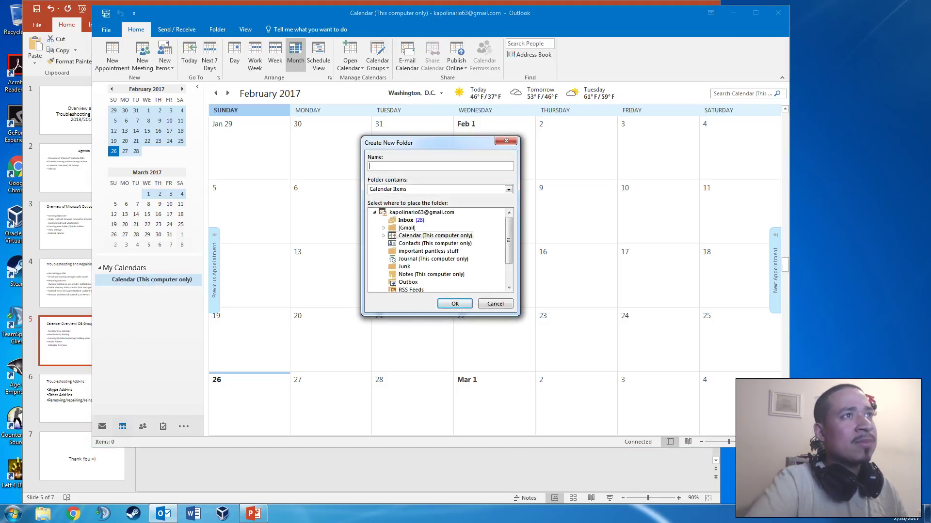
click(508, 190)
click(509, 189)
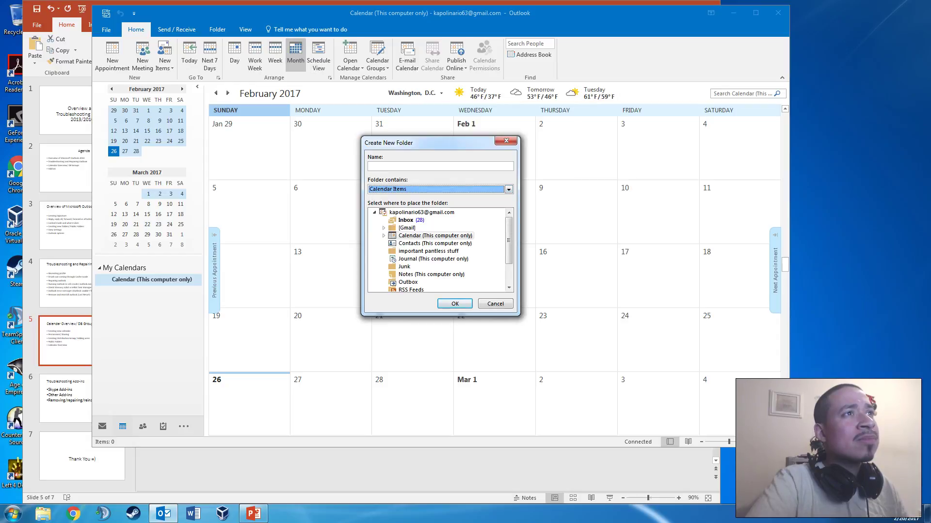
click(383, 235)
click(495, 304)
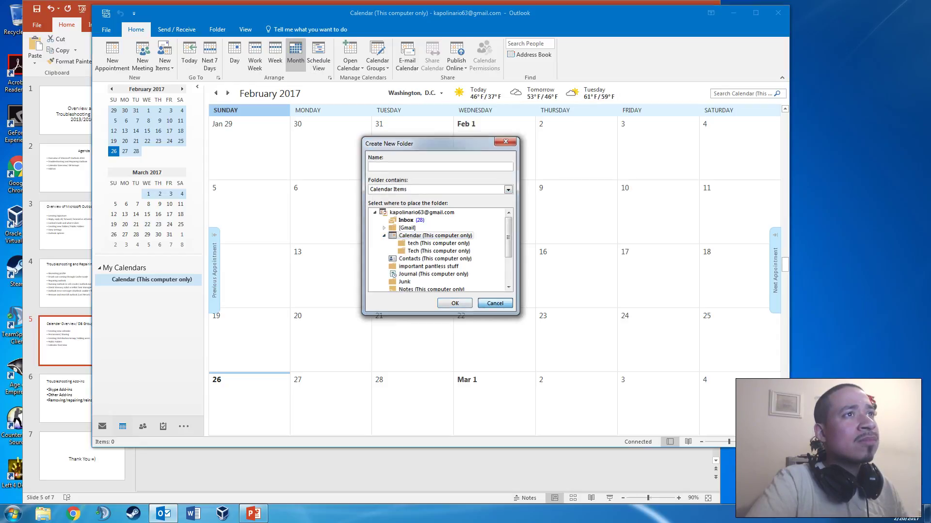
Step: Show the mail inbox, return to the calendar, and view the options available for Calendar (This computer only)
click(103, 427)
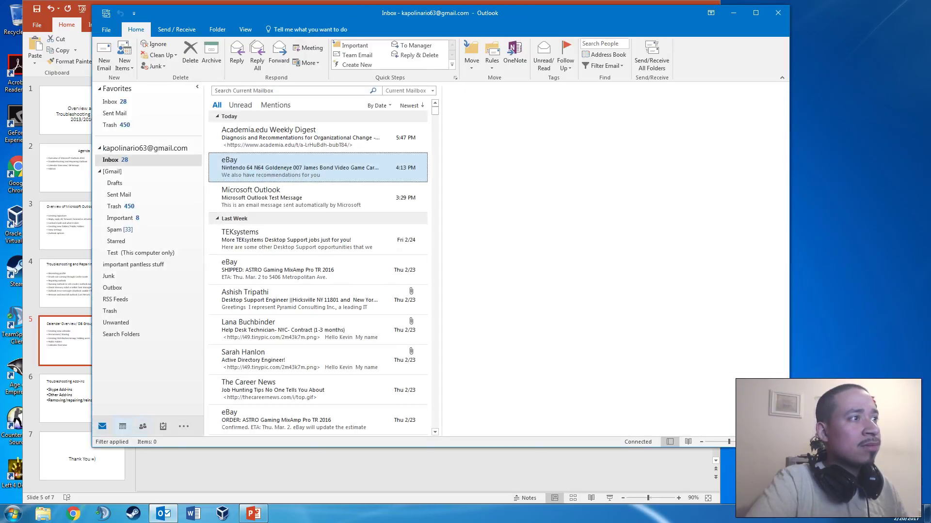
click(123, 427)
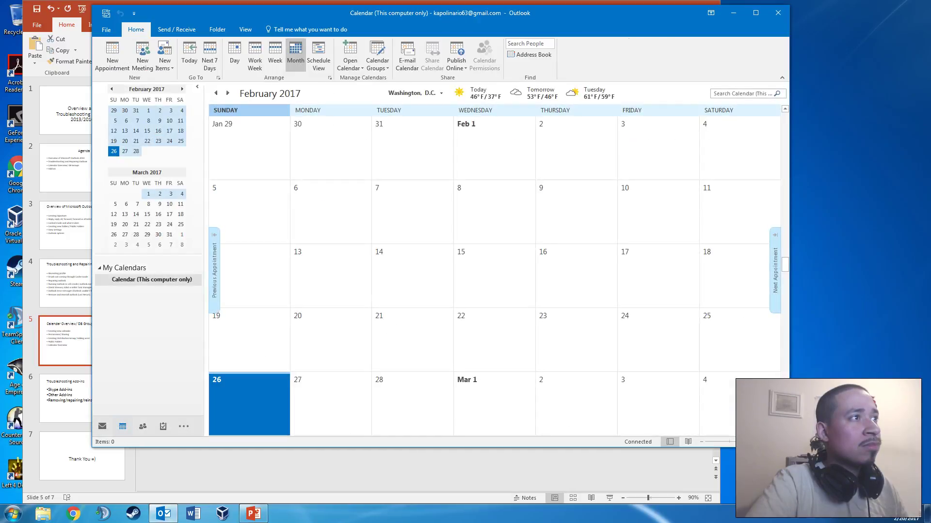
right_click(135, 280)
mouse_move(160, 414)
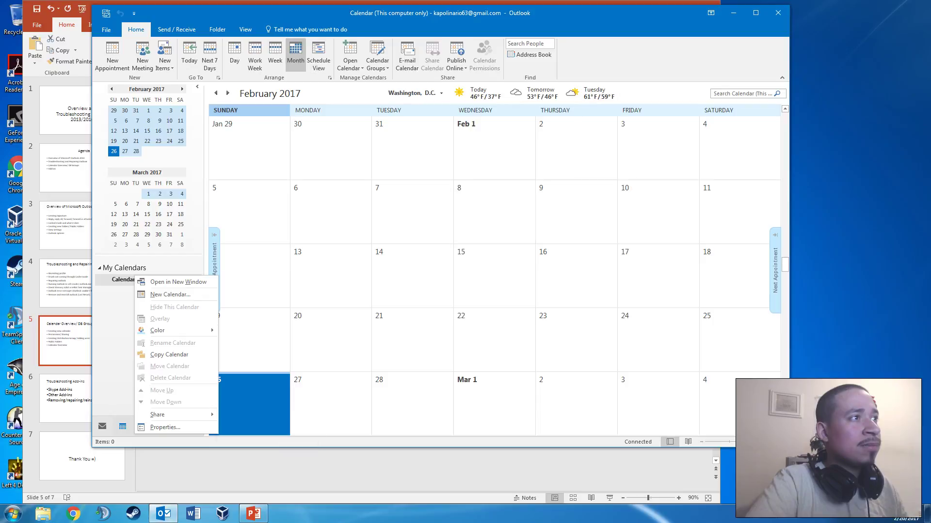
key(Escape)
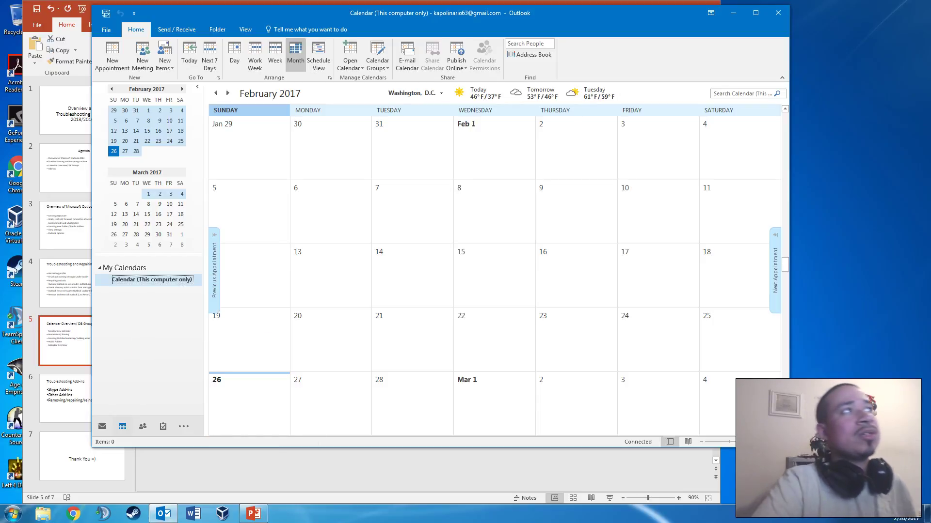
Step: Create a new calendar named test inside the Calendar (This computer only) folder
right_click(124, 283)
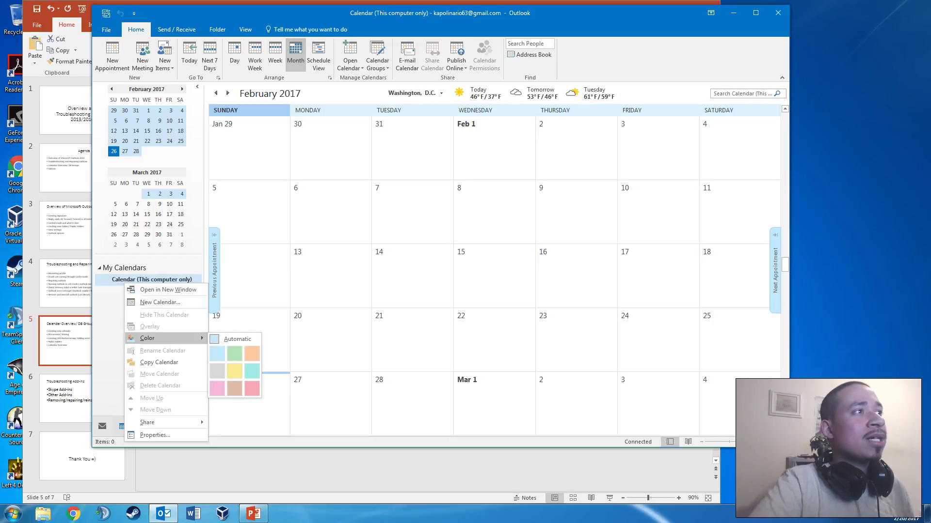
click(160, 302)
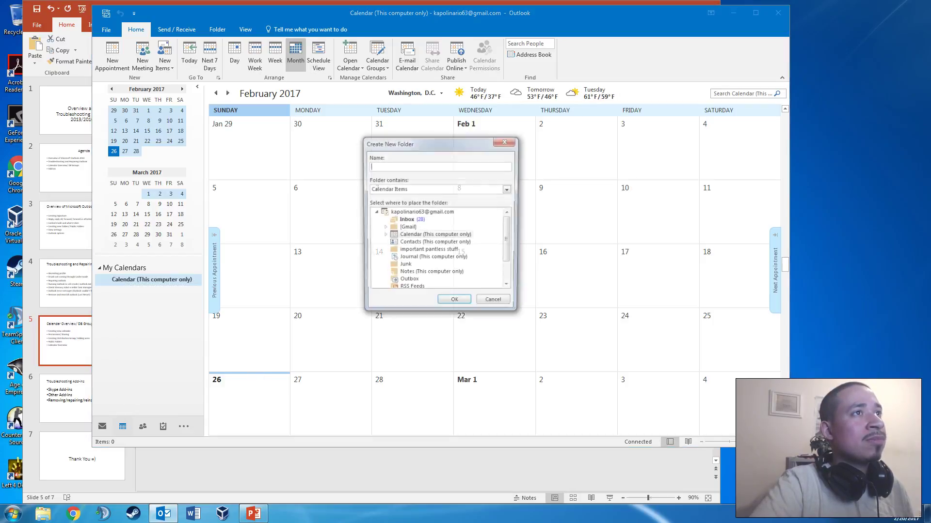
text(t)
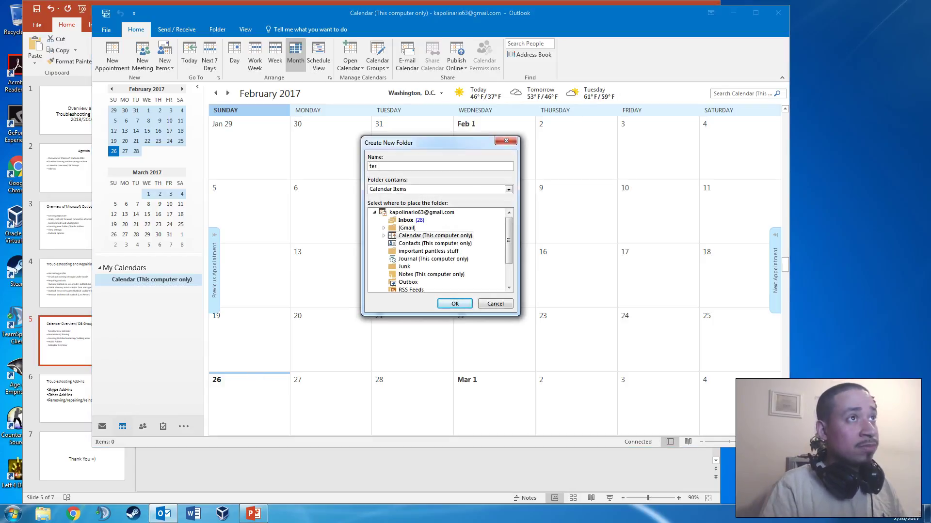
text(es)
key(Escape)
Step: Create a new calendar group named Kevtech below My Calendars
right_click(142, 266)
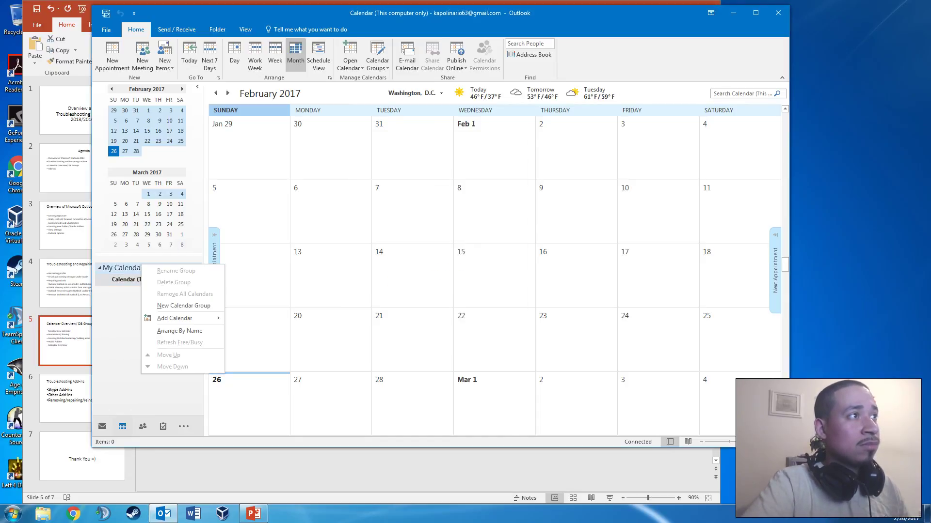
click(183, 306)
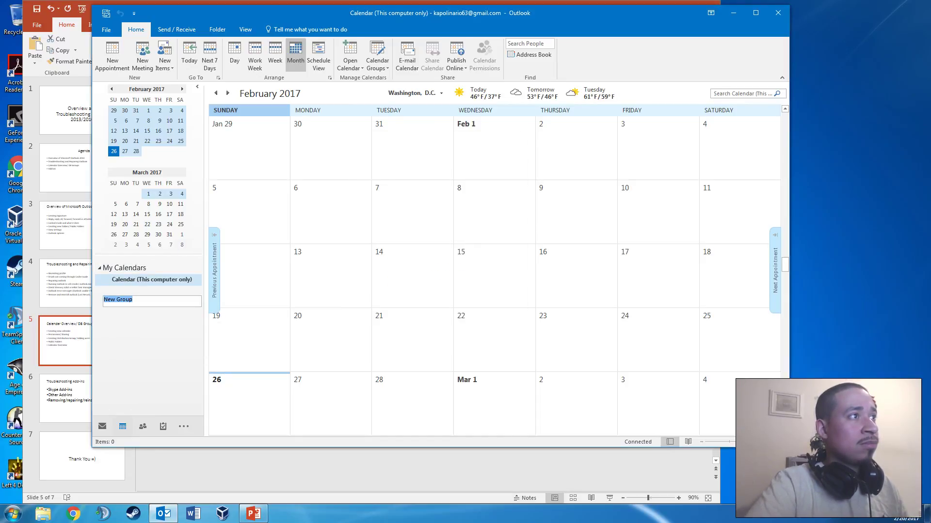
text(K)
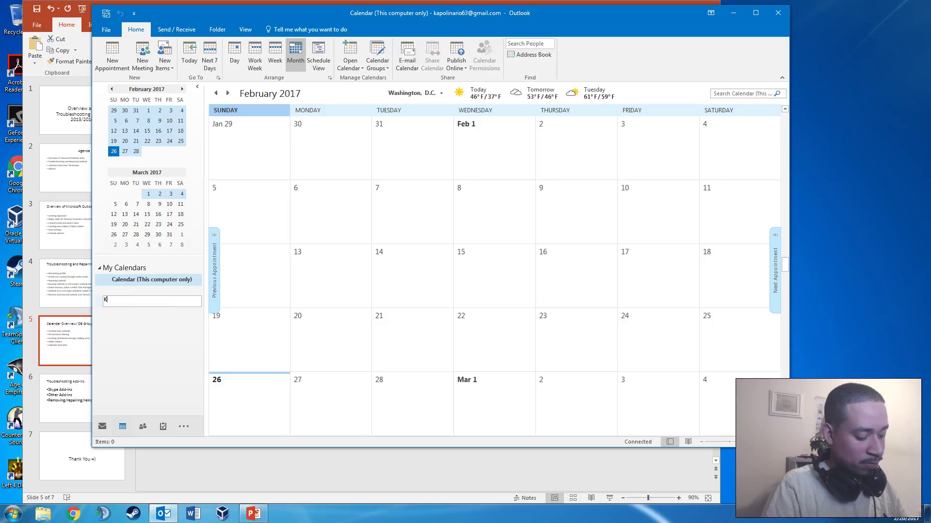
text(evtec)
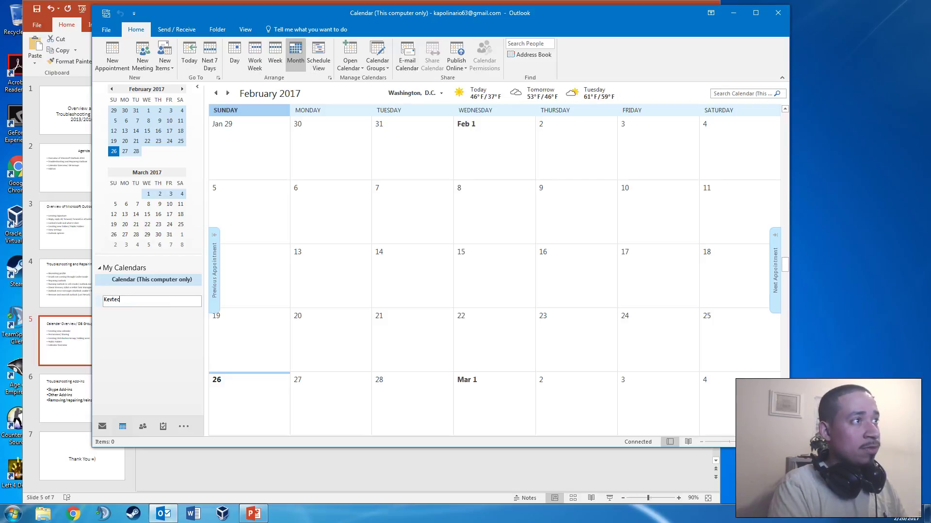
text(h)
key(Return)
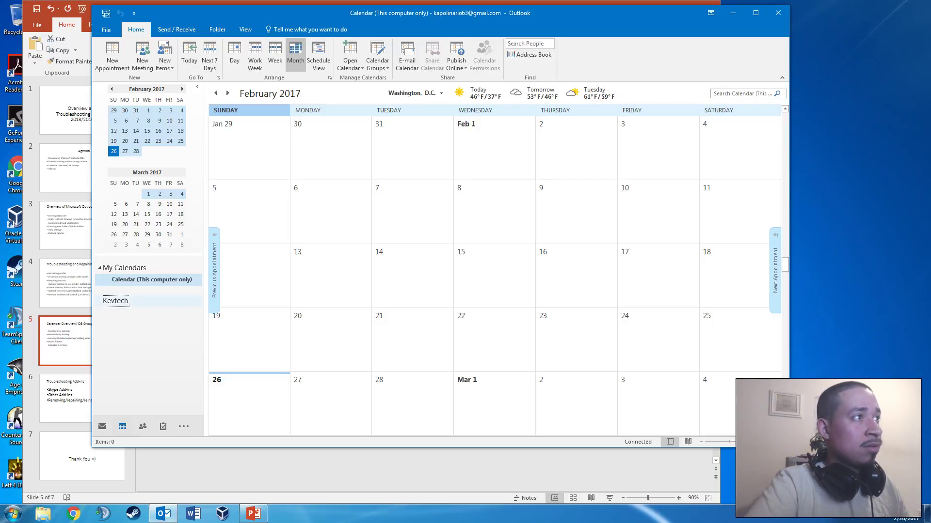
Step: Delete the Kevtech calendar group and confirm its removal
right_click(114, 301)
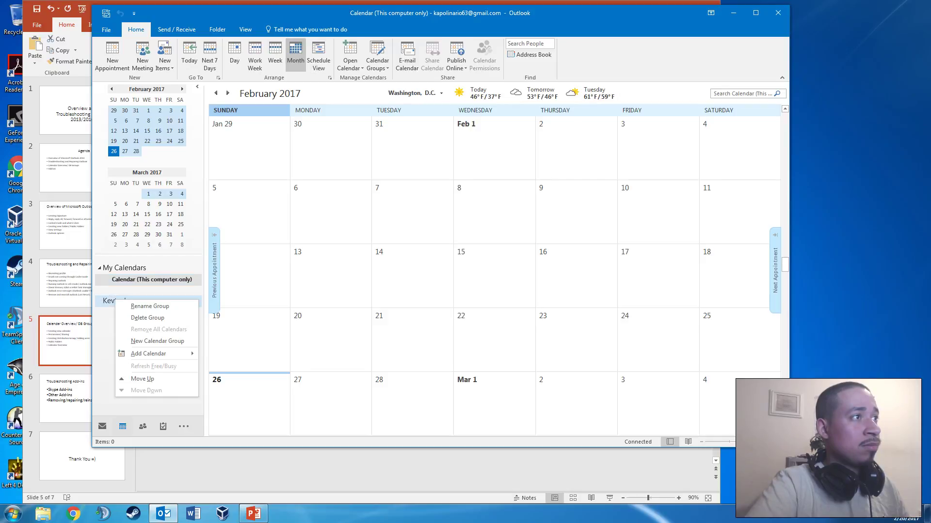
click(145, 317)
key(Return)
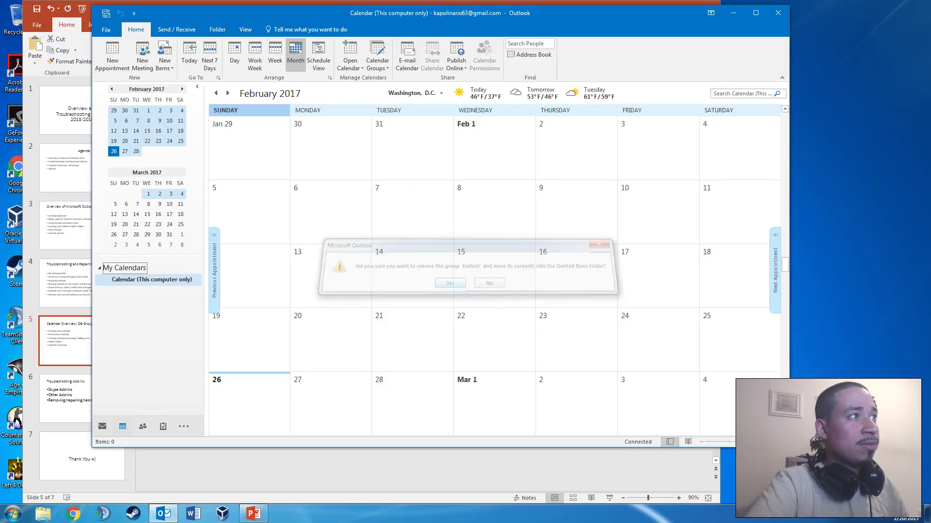
Step: Start a new calendar to examine the available item types and the subfolders of Calendar (This computer only), and cancel its creation
right_click(132, 268)
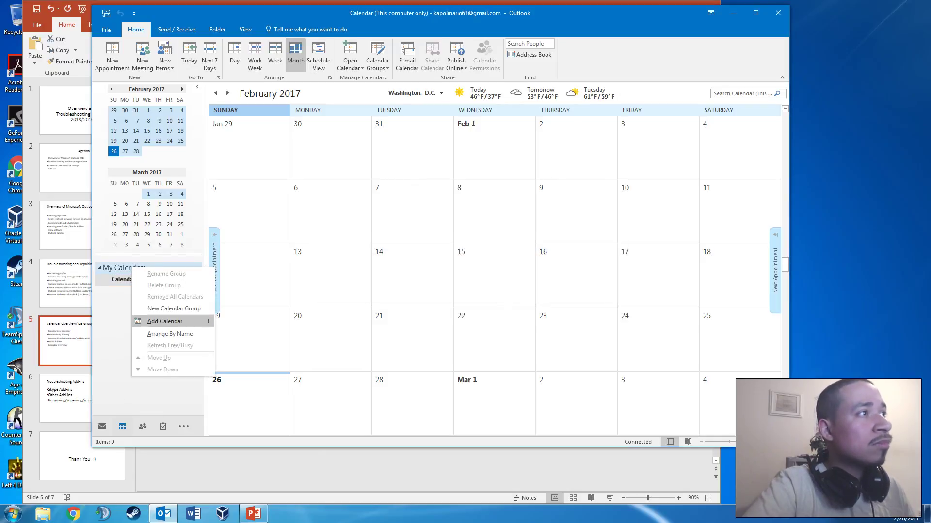
mouse_move(165, 321)
click(121, 279)
right_click(124, 281)
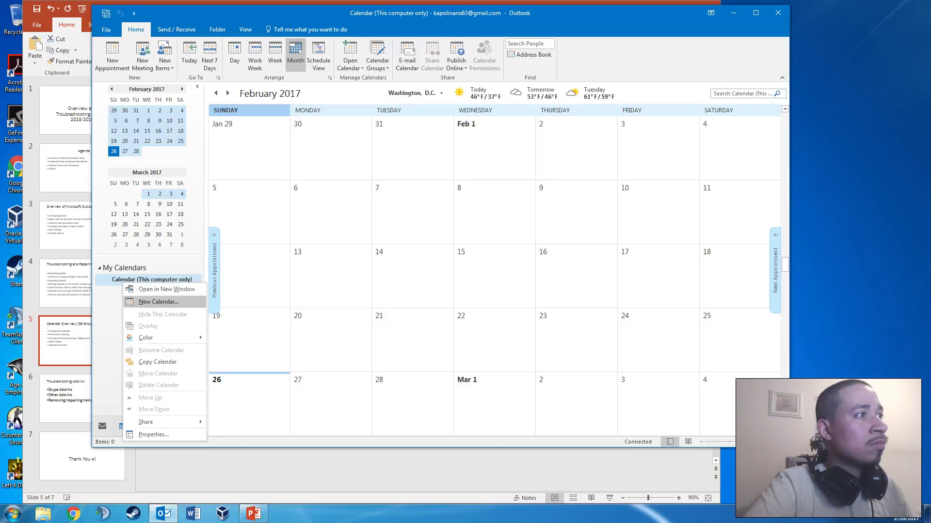
click(158, 301)
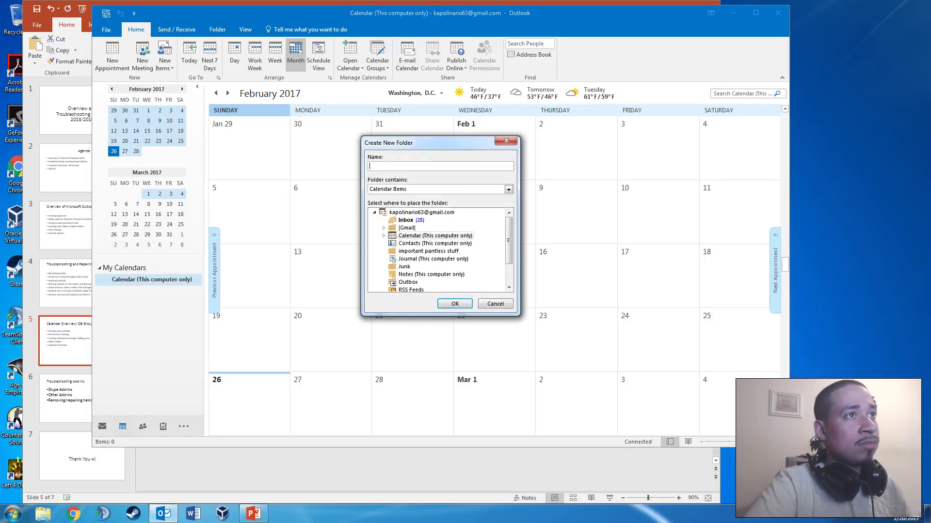
click(384, 236)
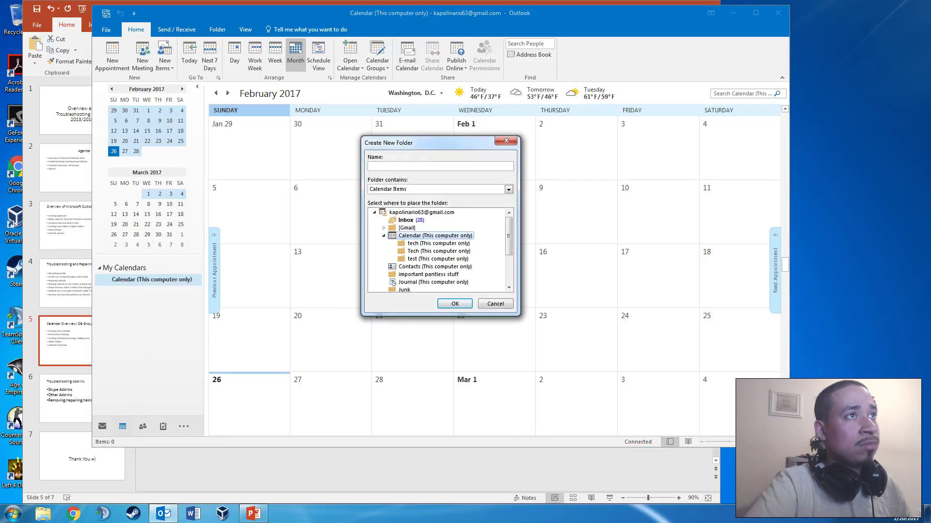
click(508, 189)
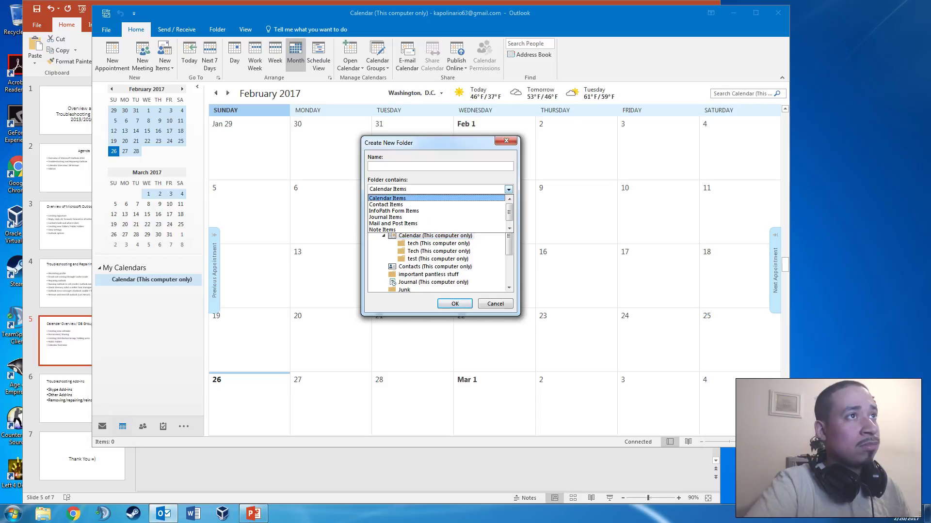
key(Escape)
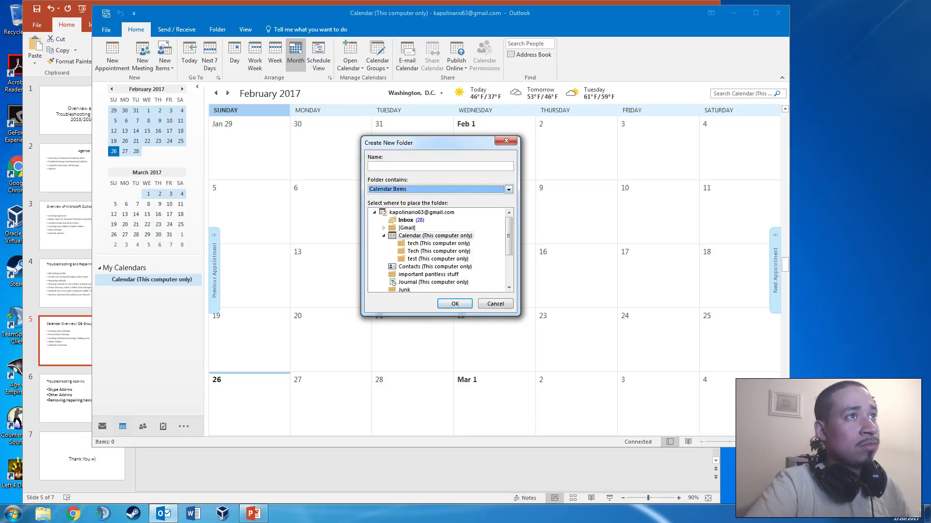
click(438, 251)
click(438, 244)
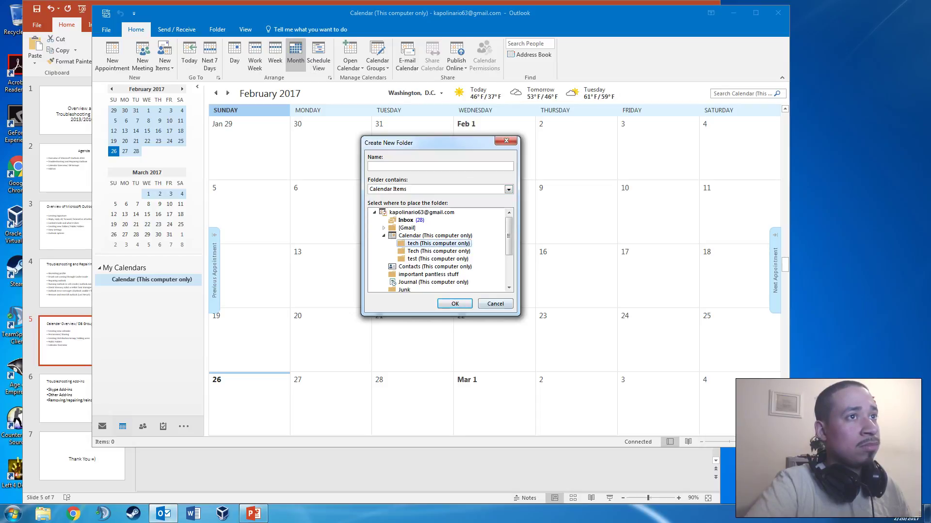
key(Escape)
Step: Examine the General, Home Page and AutoArchive properties of Calendar (This computer only), and close them without changes
right_click(132, 281)
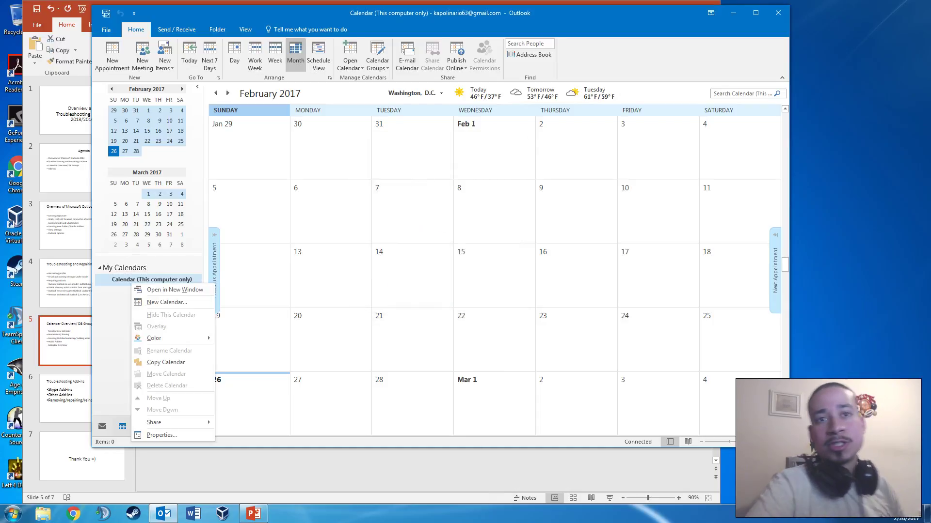
click(162, 435)
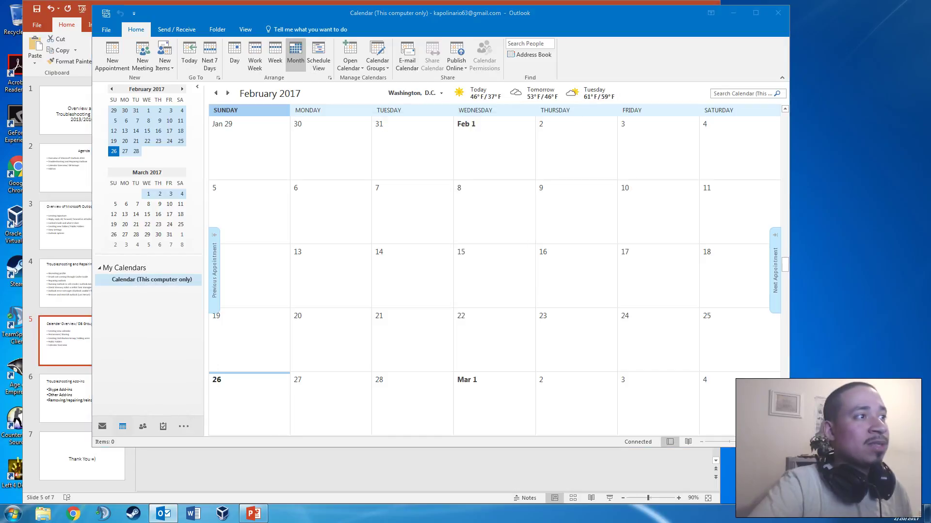
key(ctrl+Tab)
key(ctrl+Tab)
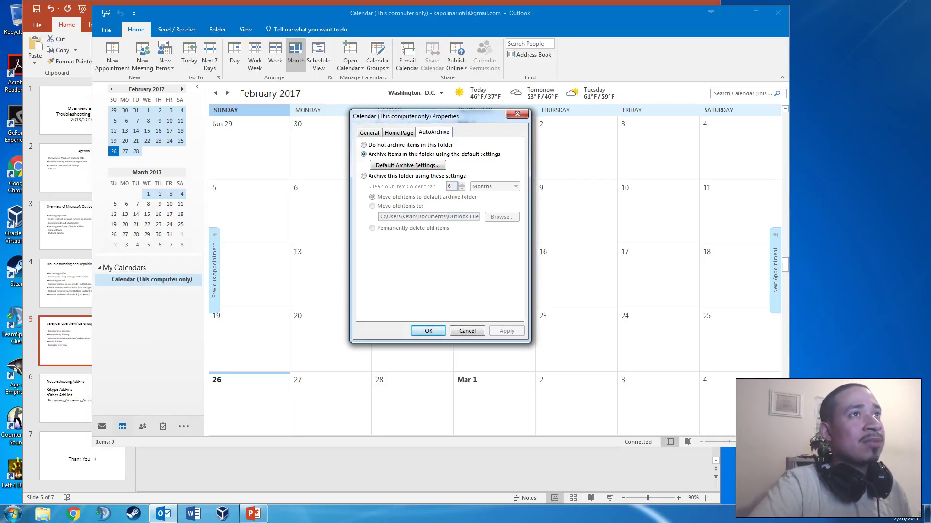
key(ctrl+Tab)
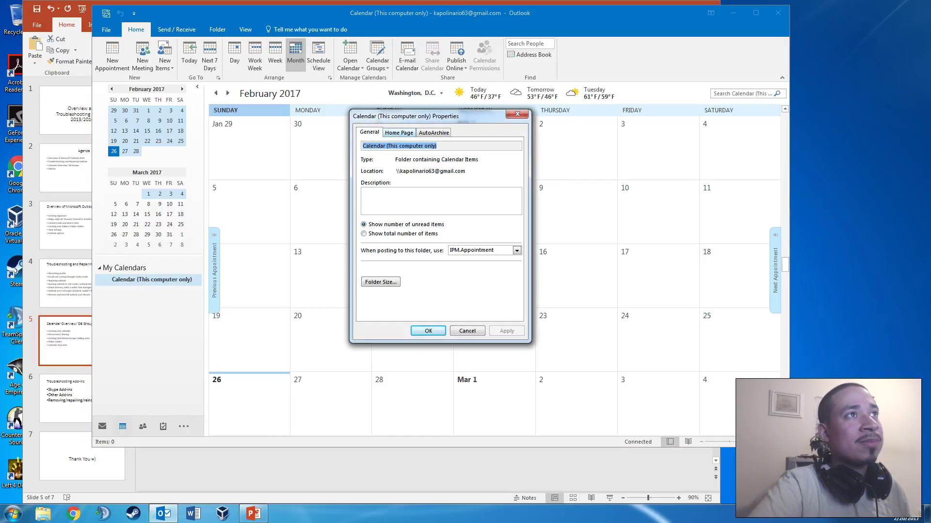
key(ctrl+Tab)
key(ctrl+shift+Tab)
key(ctrl+shift+Tab)
key(ctrl+shift+Tab)
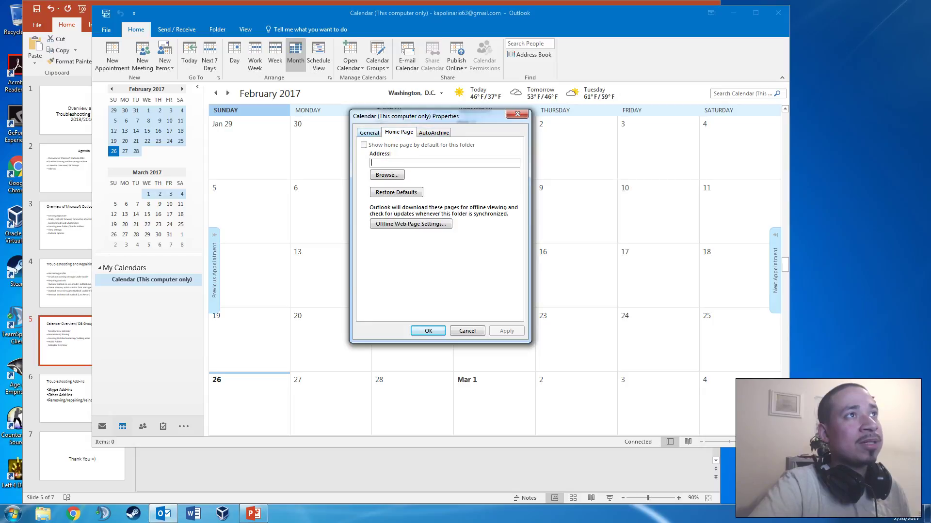
key(ctrl+shift+Tab)
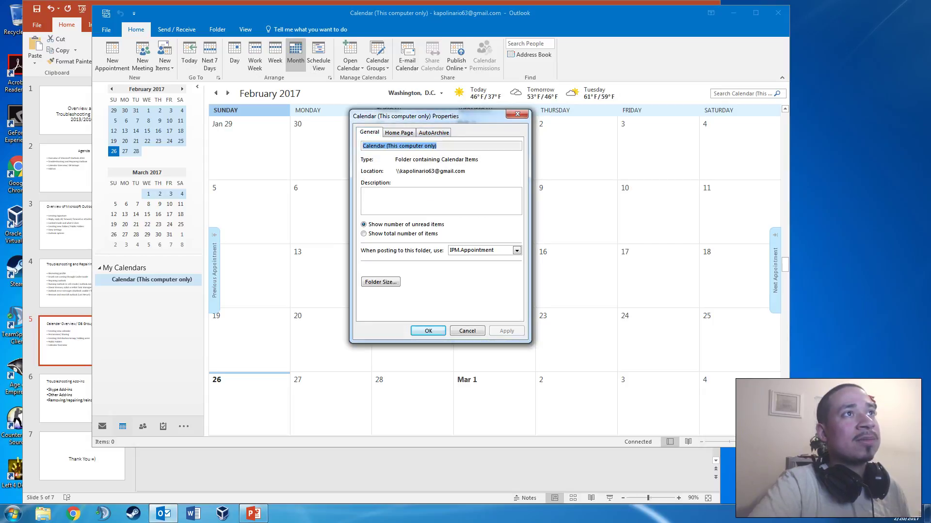
key(ctrl+Tab)
key(ctrl+Tab)
key(ctrl+Tab)
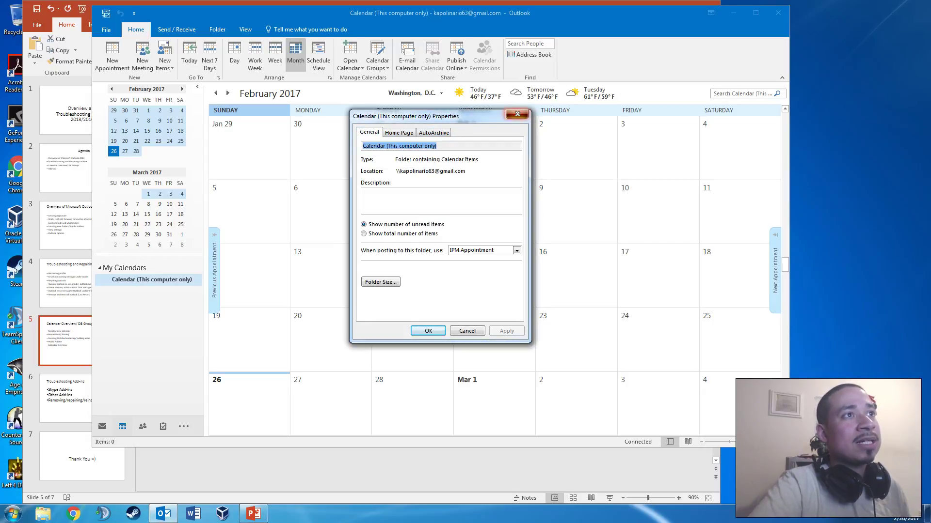
click(517, 115)
Step: While copying Calendar (This computer only), create a Mail and Post Items folder with the owner's misspelled first name inside tech, and cancel the copy
right_click(156, 268)
right_click(131, 280)
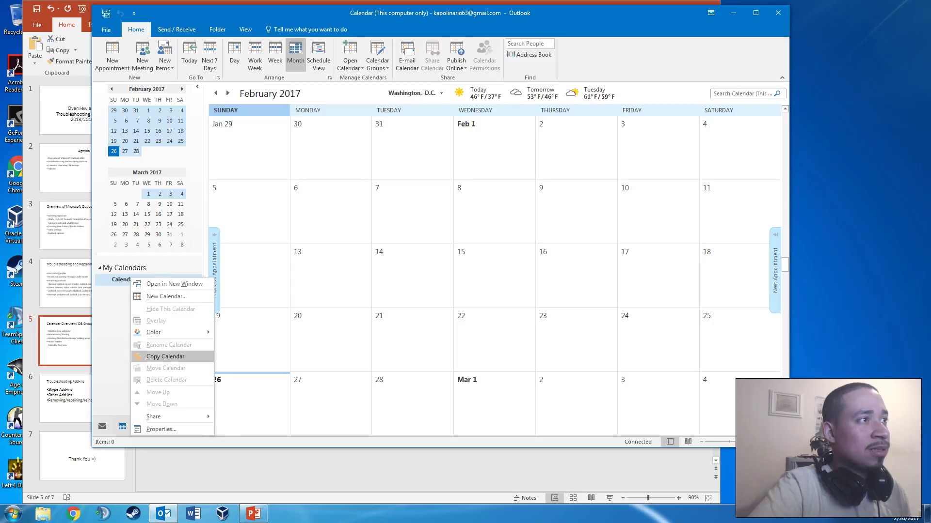
click(165, 356)
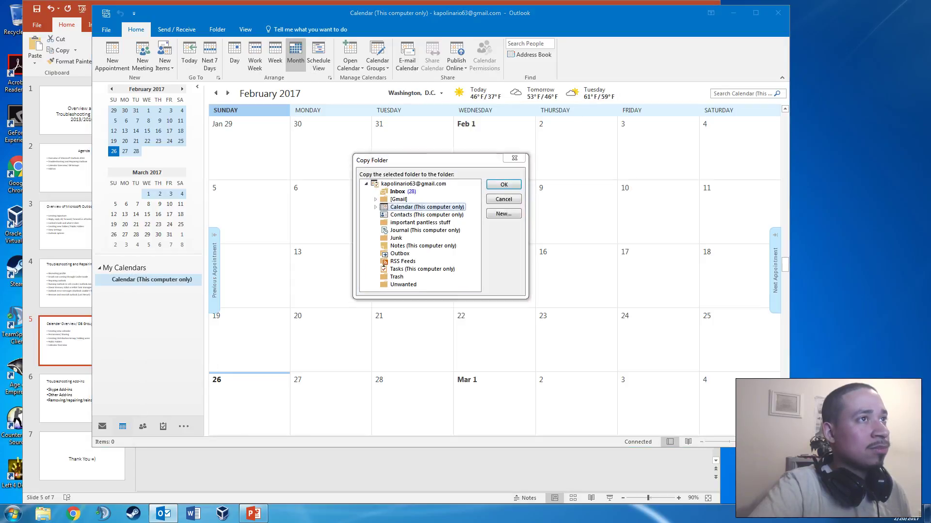
click(375, 207)
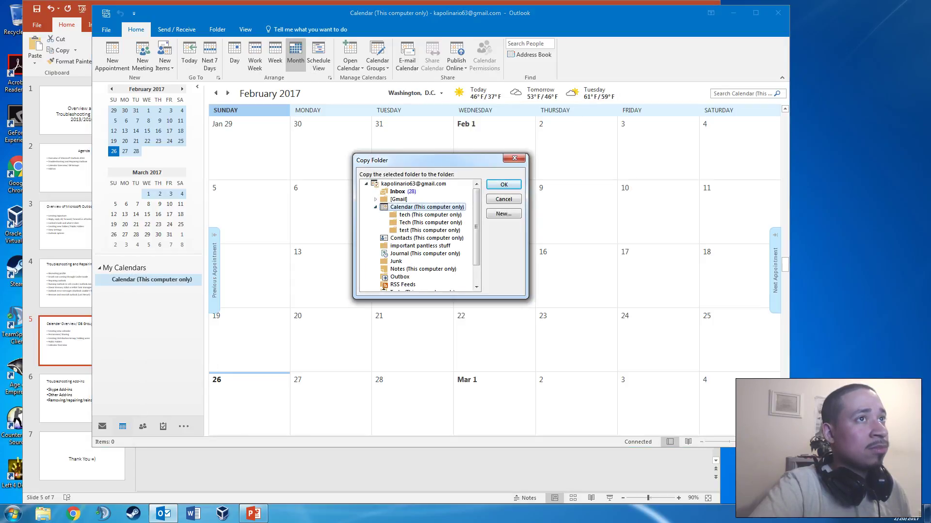
click(430, 222)
click(430, 215)
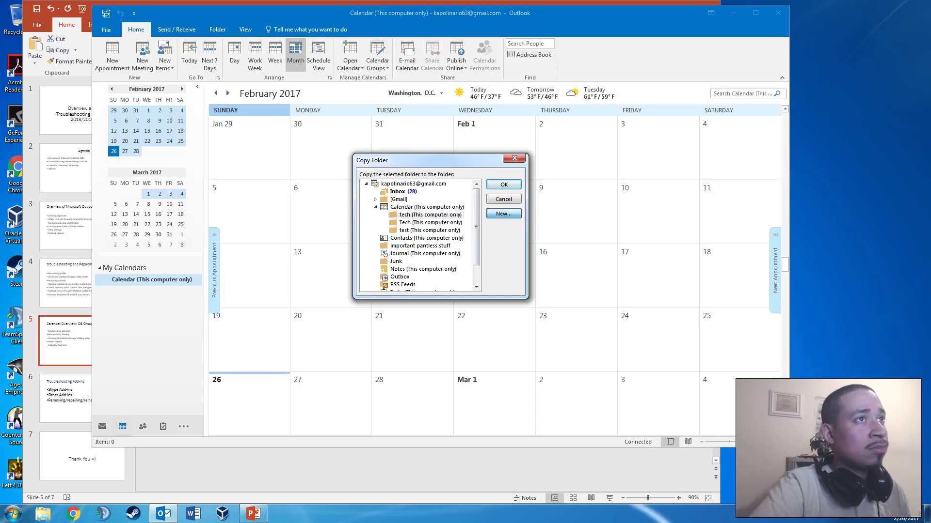
click(504, 213)
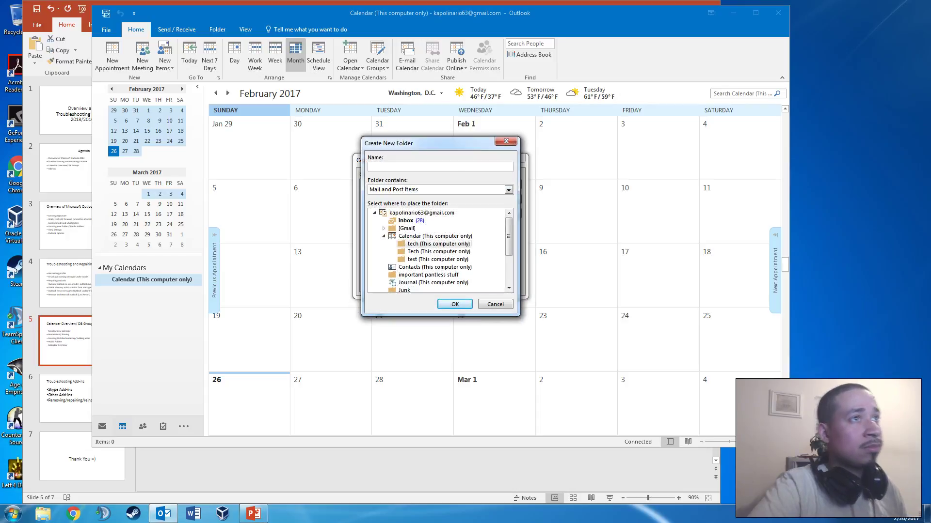
text(keivn)
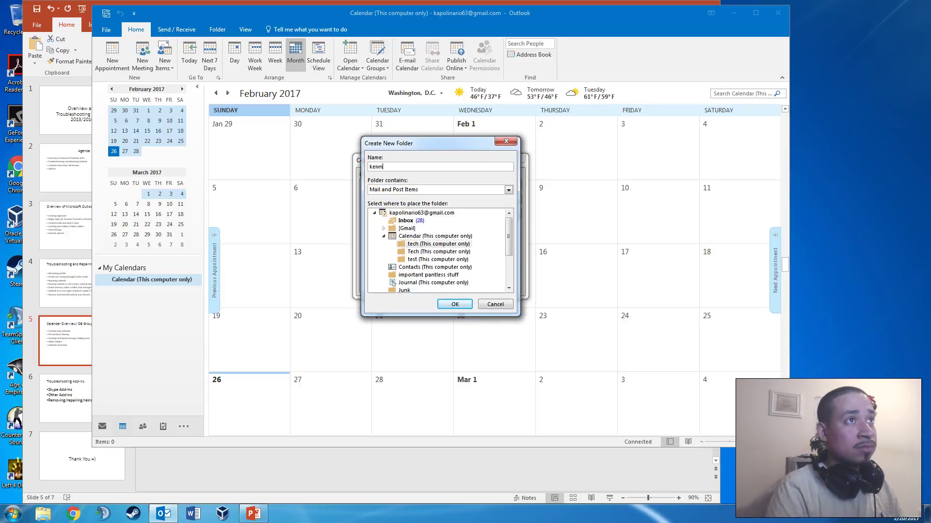
key(Return)
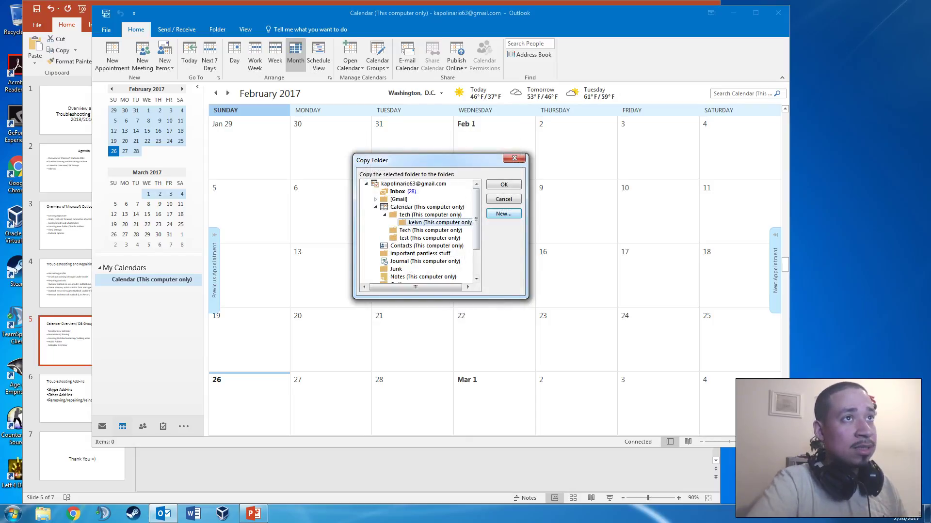
click(504, 200)
Step: Create a new calendar named test directly under the e-mail account's root folder
right_click(131, 279)
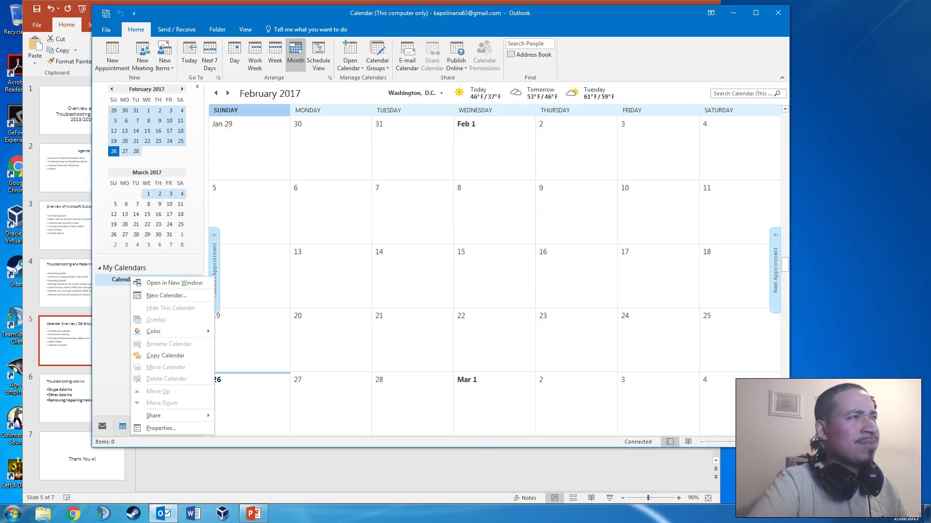
click(166, 296)
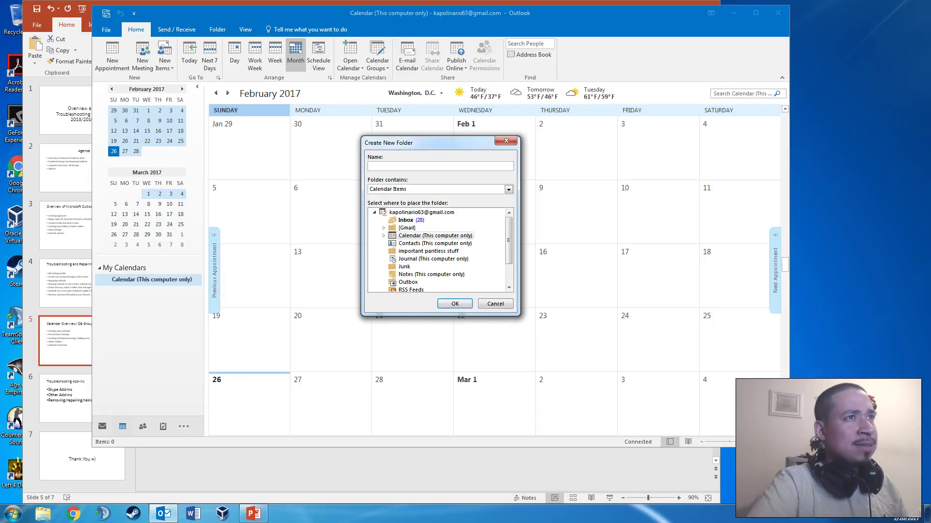
click(422, 212)
click(441, 167)
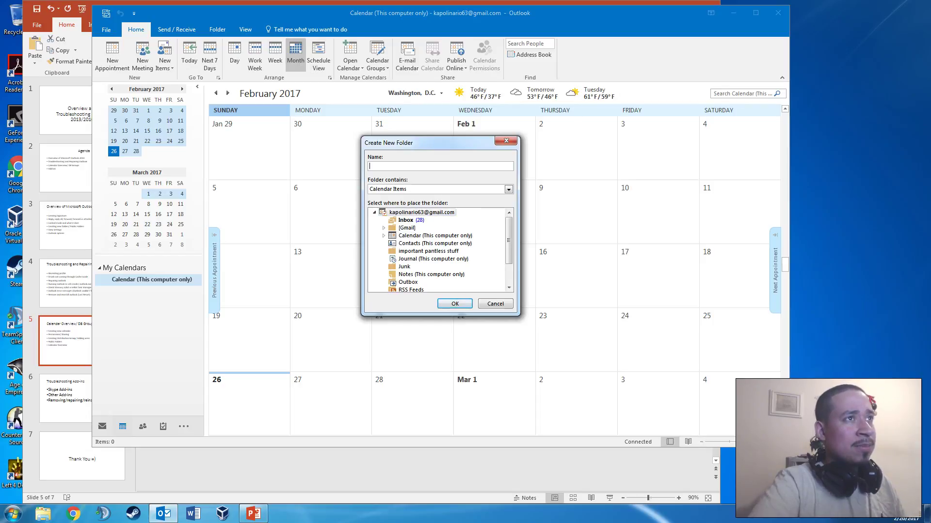
text(Test)
key(Return)
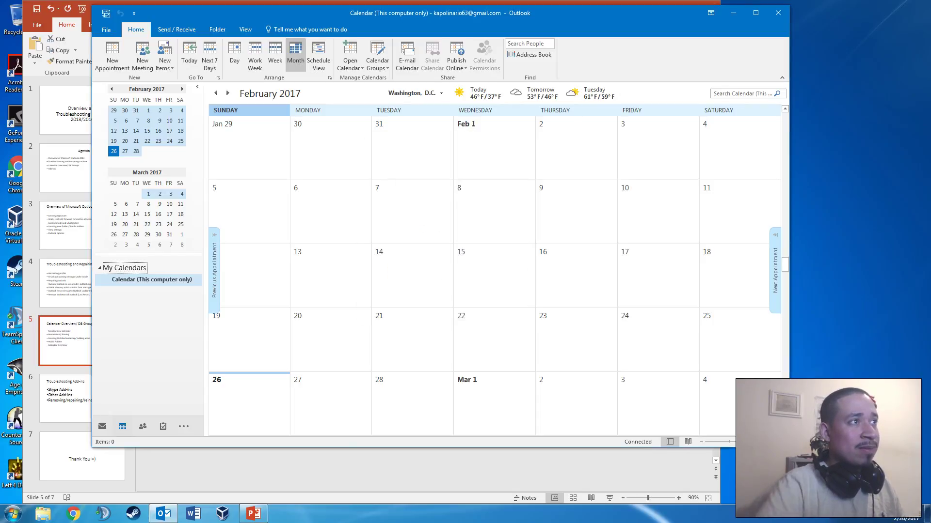
Step: Open the test calendar from the mail folder list and examine its General, Home Page and AutoArchive properties
key(ctrl+1)
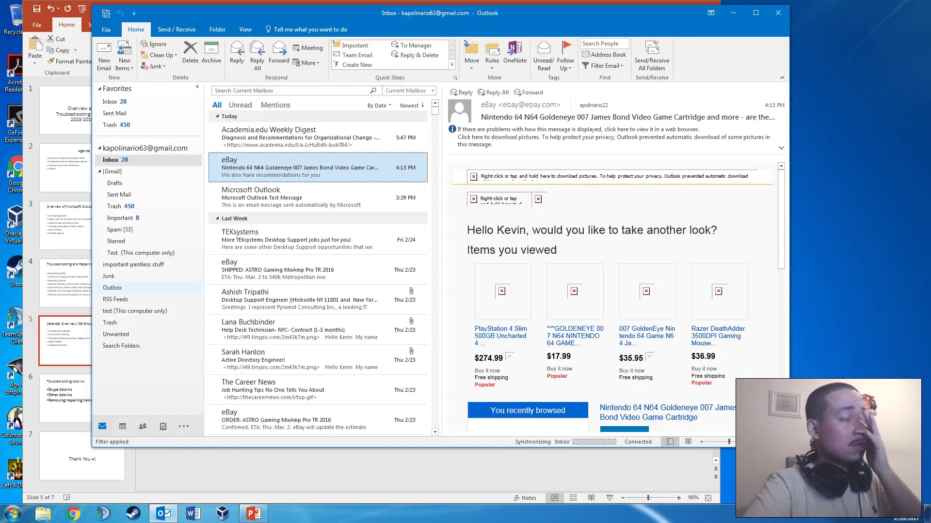
key(ctrl+2)
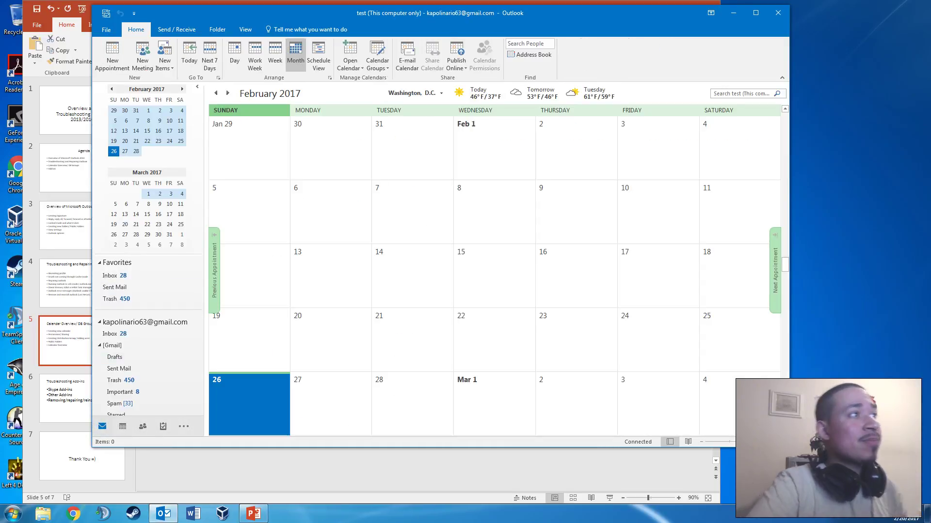
scroll(145, 363, down, 5)
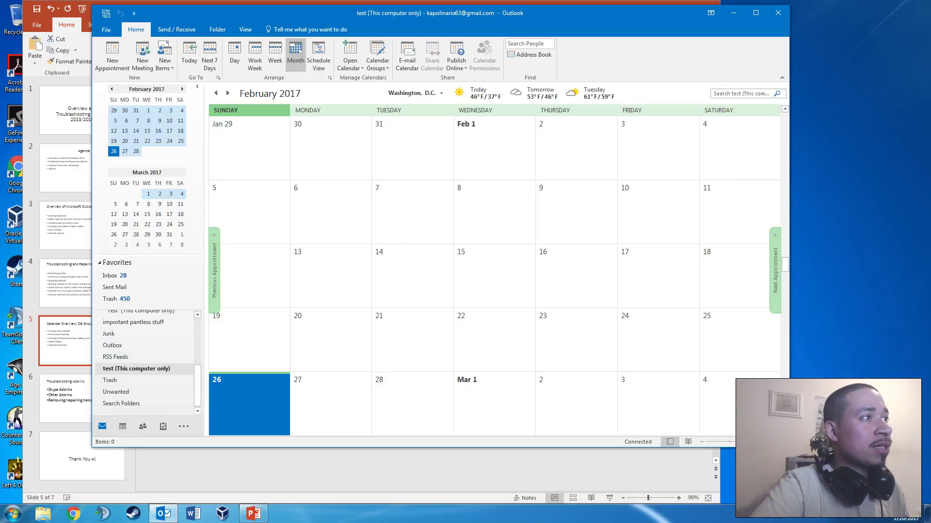
right_click(136, 368)
click(145, 359)
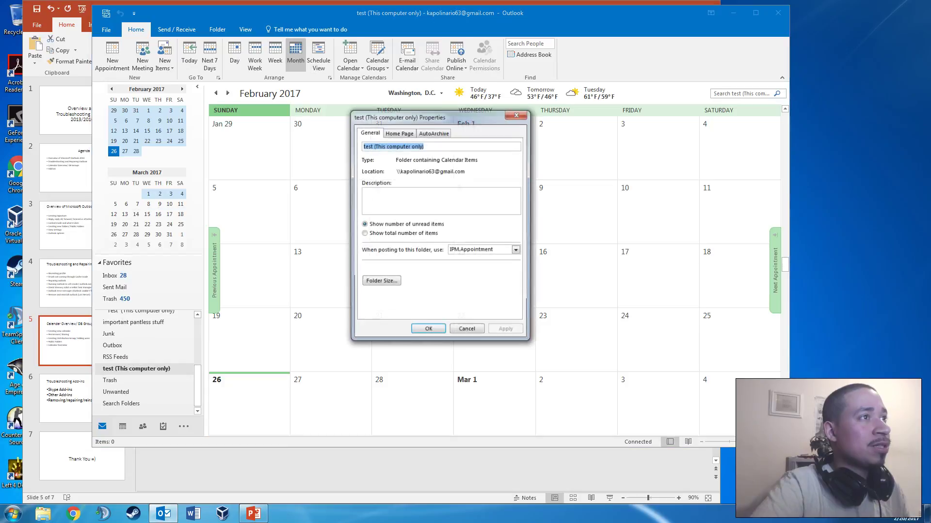
key(ctrl+Tab)
key(ctrl+Tab)
key(ctrl+Tab)
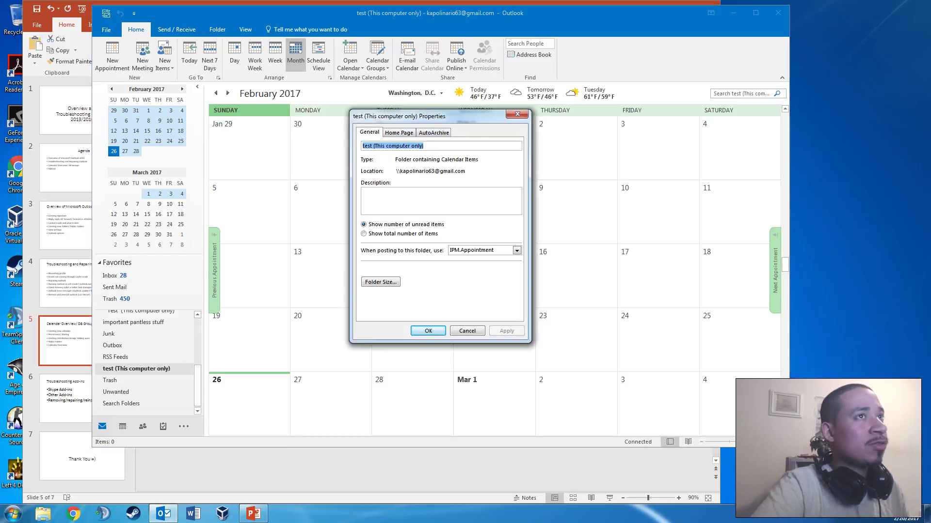
key(Escape)
Step: Delete the test calendar from the account's mail folder list and confirm its removal
key(ctrl+2)
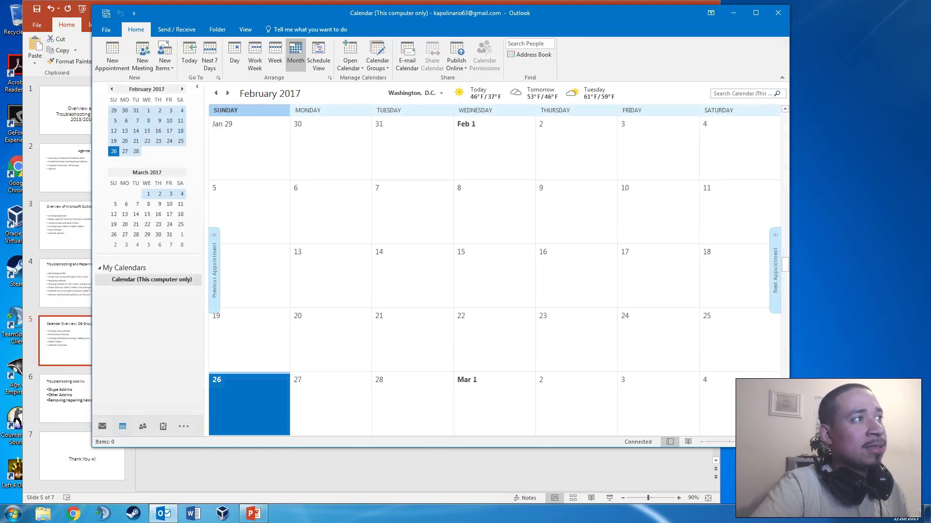
key(ctrl+1)
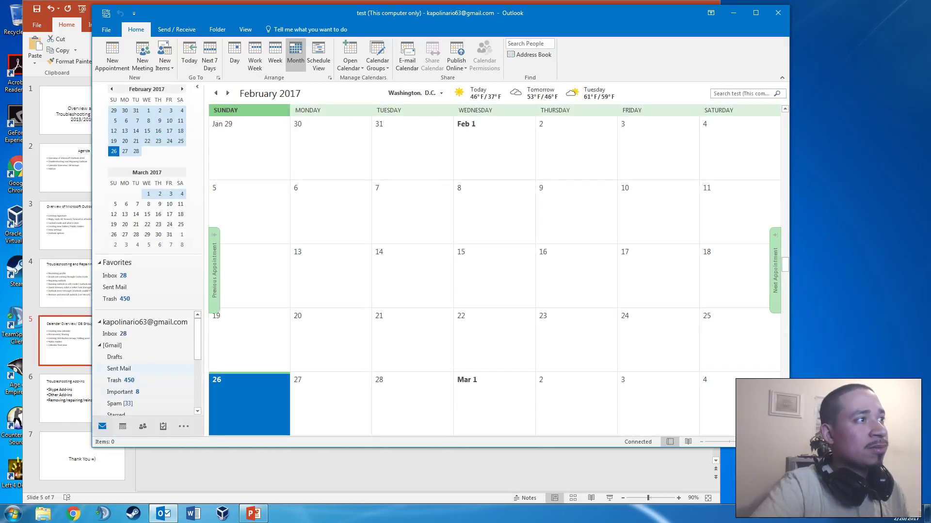
scroll(145, 362, down, 2)
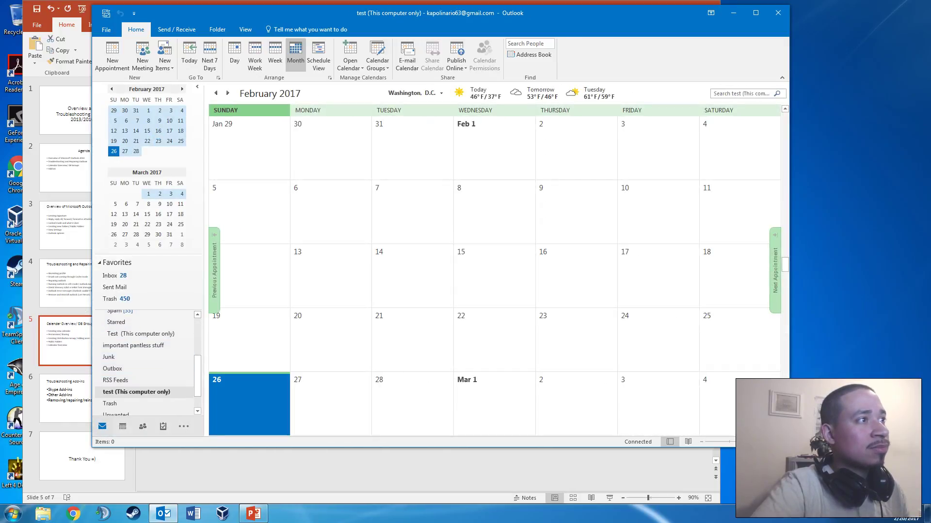
right_click(132, 392)
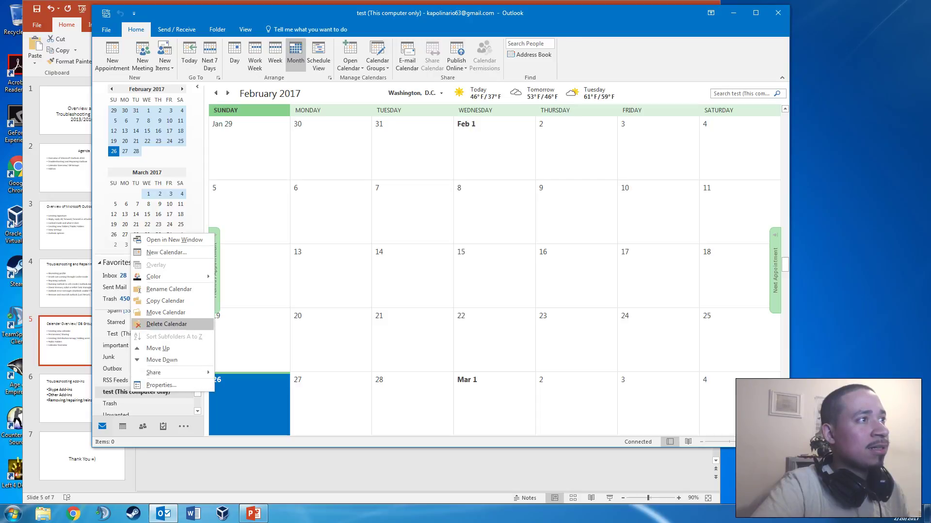
click(166, 323)
key(Return)
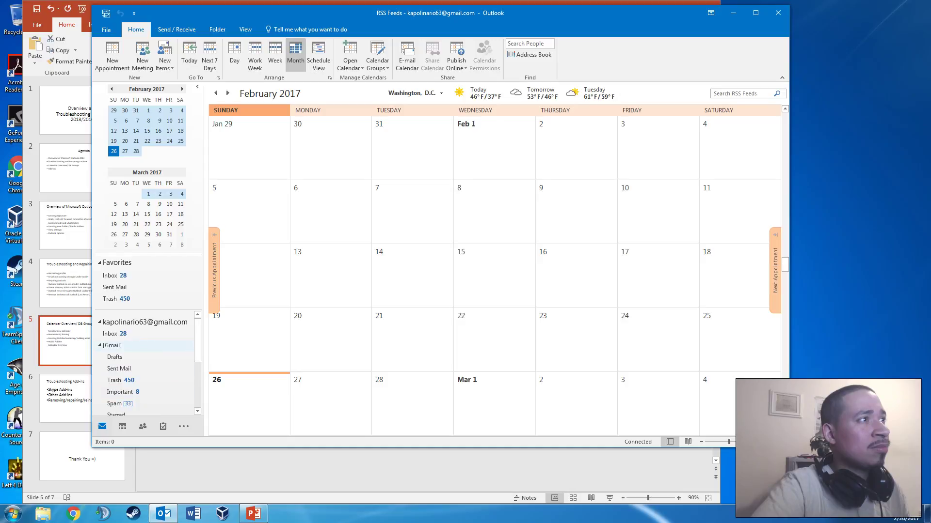
Step: Return to the calendar and show the complete folder list beneath the date navigator, down to the Calendar subfolders
click(113, 345)
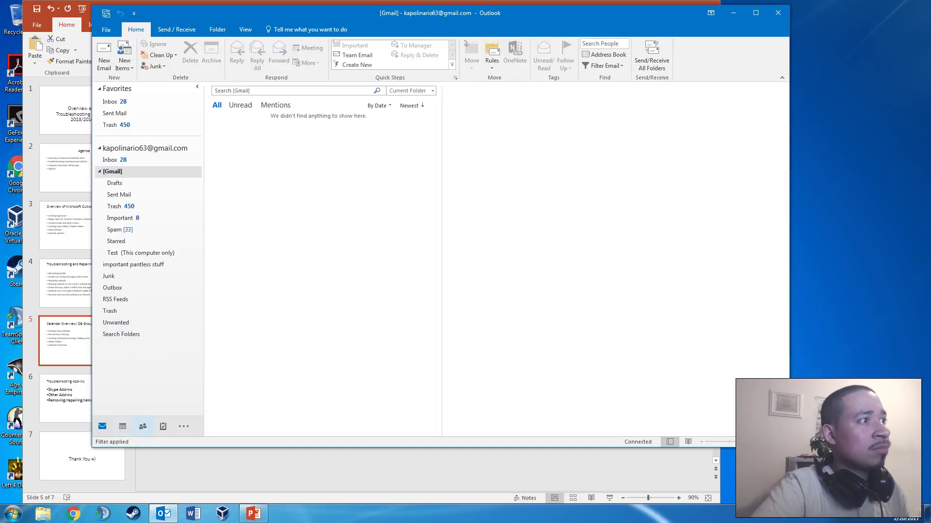
click(123, 426)
mouse_move(122, 426)
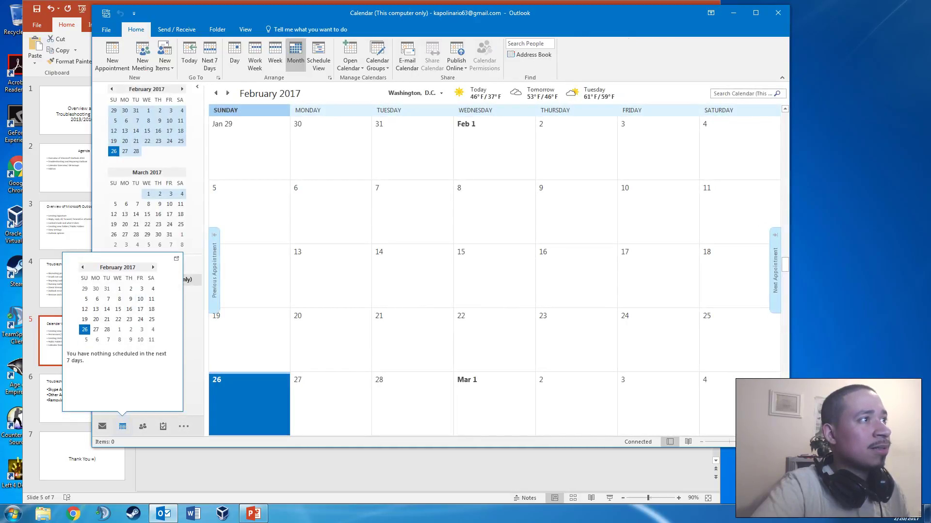
click(184, 427)
click(209, 469)
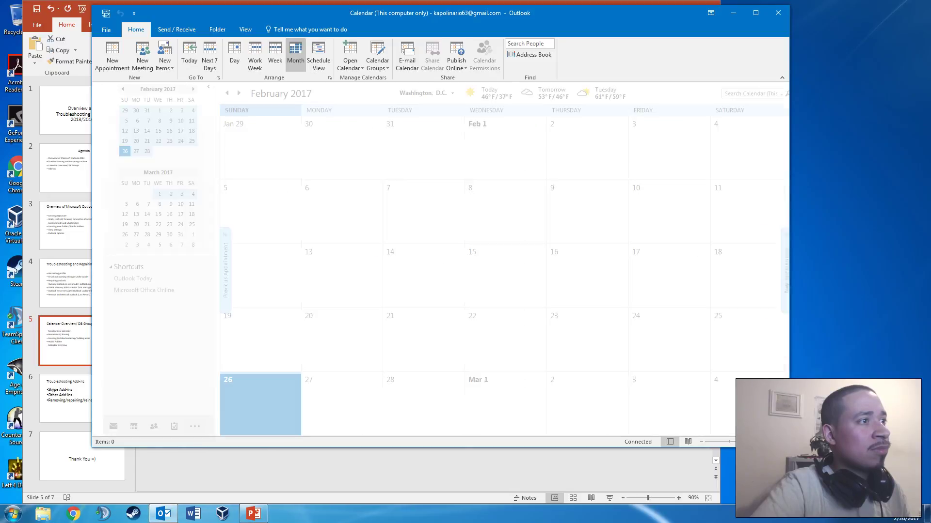
click(183, 427)
click(209, 457)
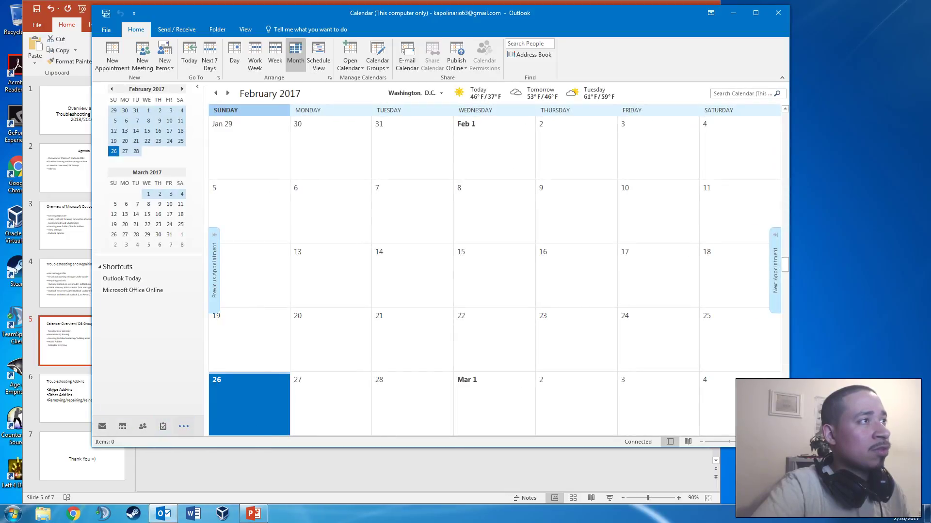
scroll(145, 339, down, 3)
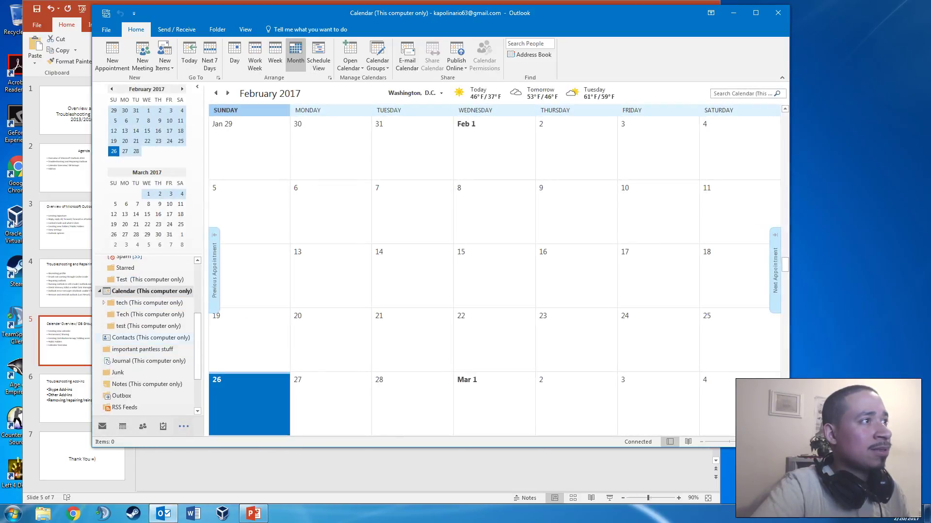
Step: Delete the tech and Tech mail folders under Calendar (This computer only), confirming their move to Deleted Items
right_click(138, 303)
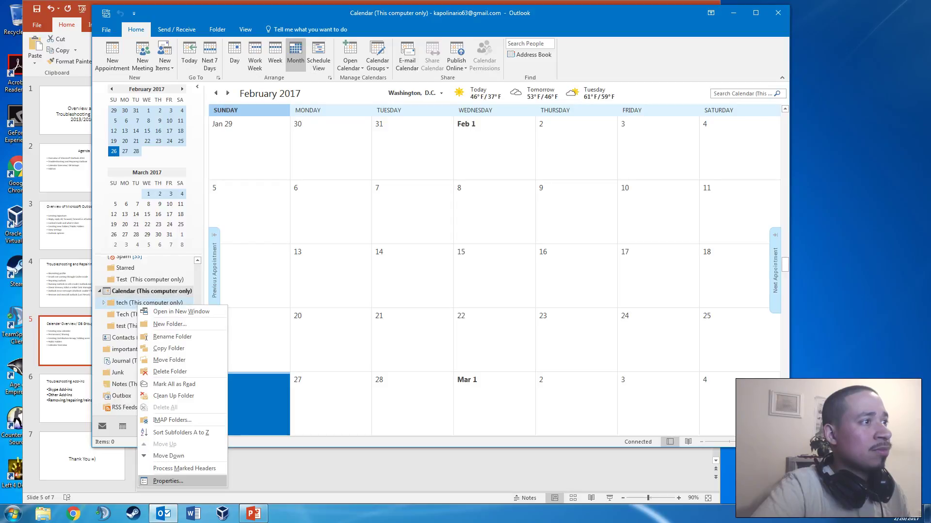
click(169, 372)
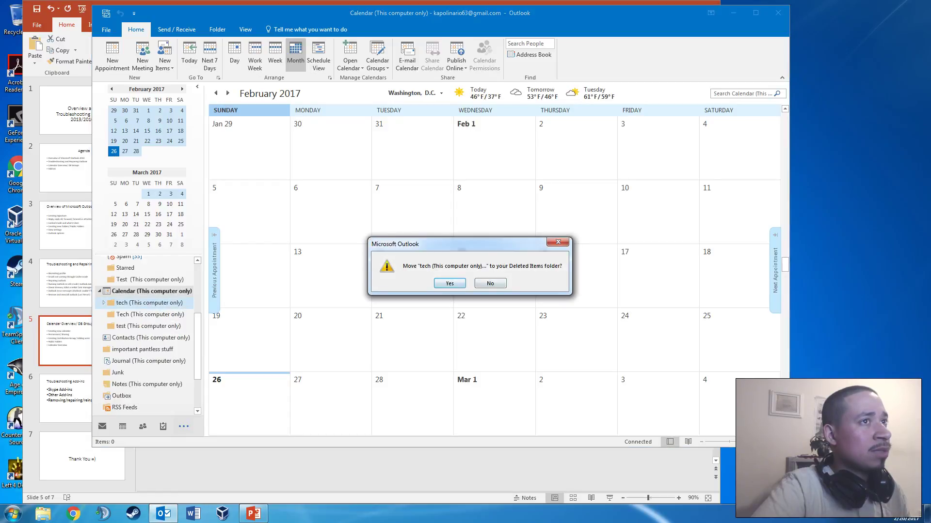
key(Return)
right_click(141, 315)
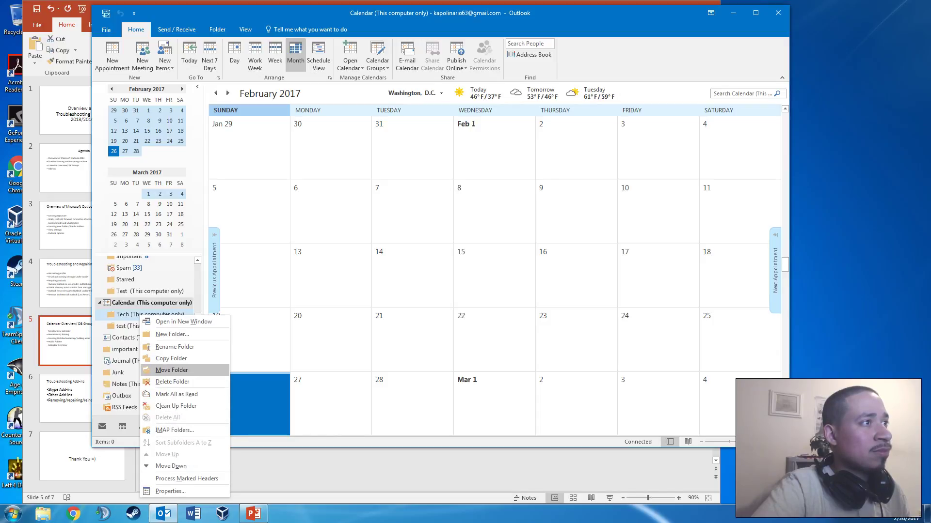
click(172, 381)
click(448, 284)
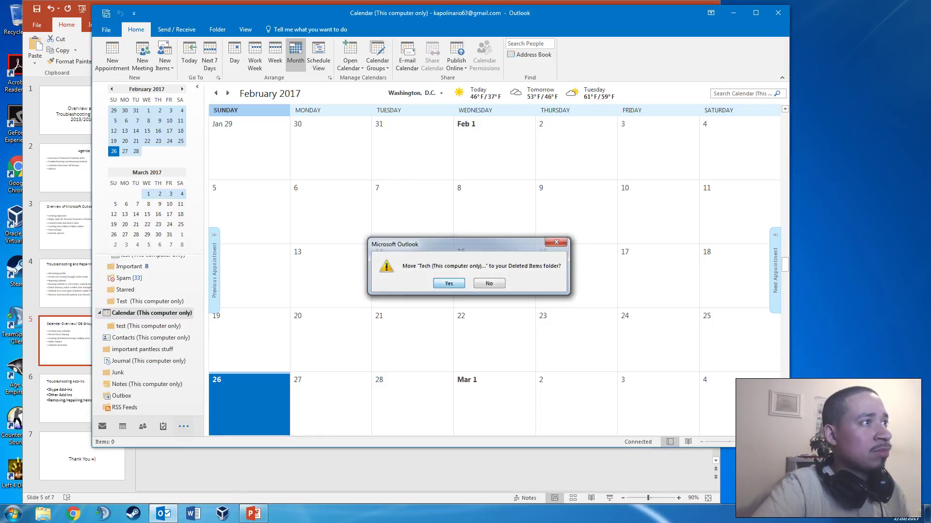
Step: Examine the General, Home Page and AutoArchive properties of the test folder under Calendar (This computer only)
right_click(140, 324)
click(170, 318)
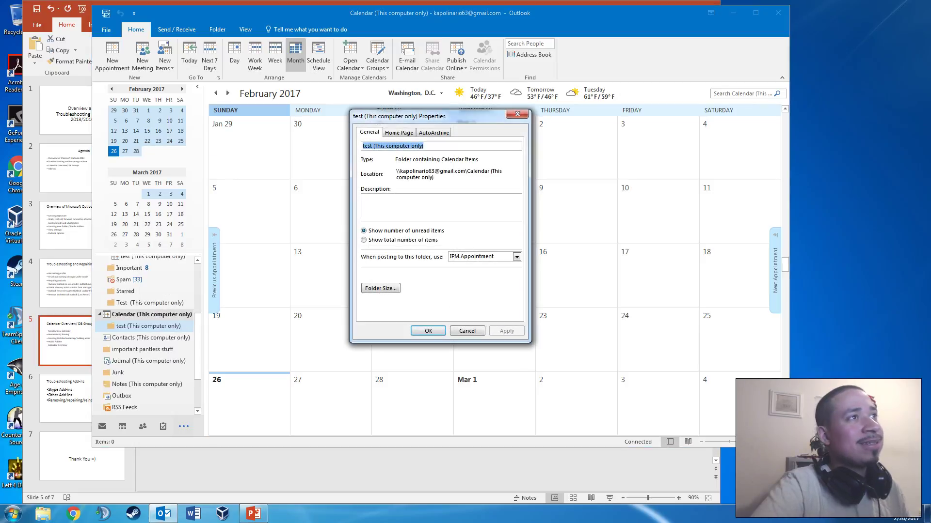
click(398, 133)
click(434, 131)
click(517, 114)
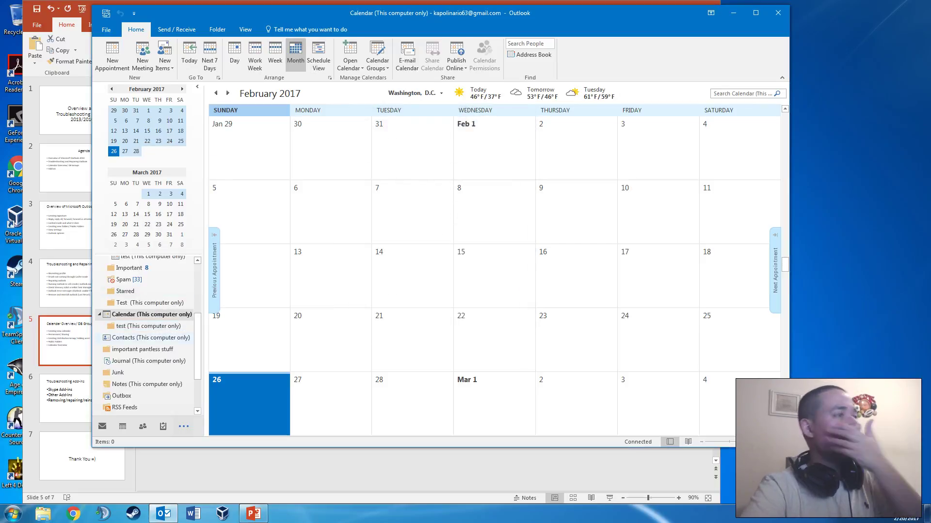
Step: Display the deleted test calendar in the Gmail Trash and examine the properties of the Tech calendar there
scroll(145, 334, up, 3)
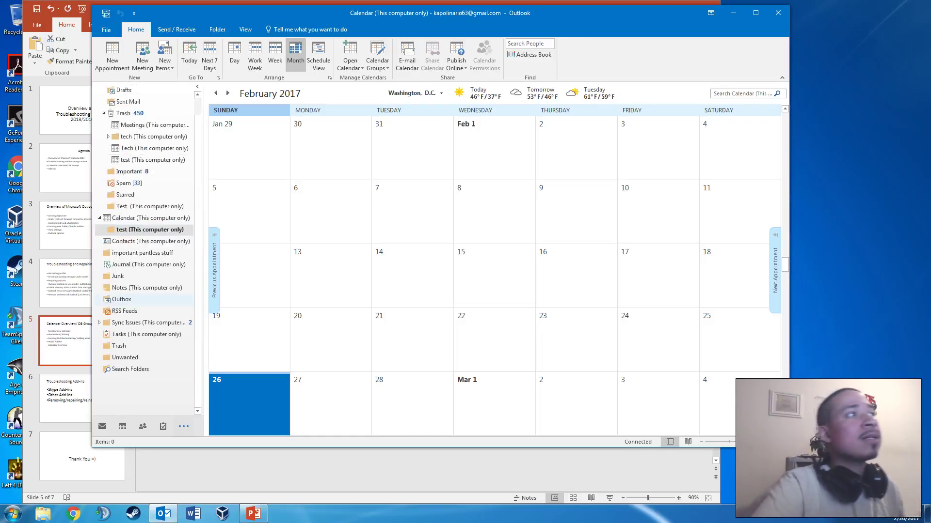
click(153, 365)
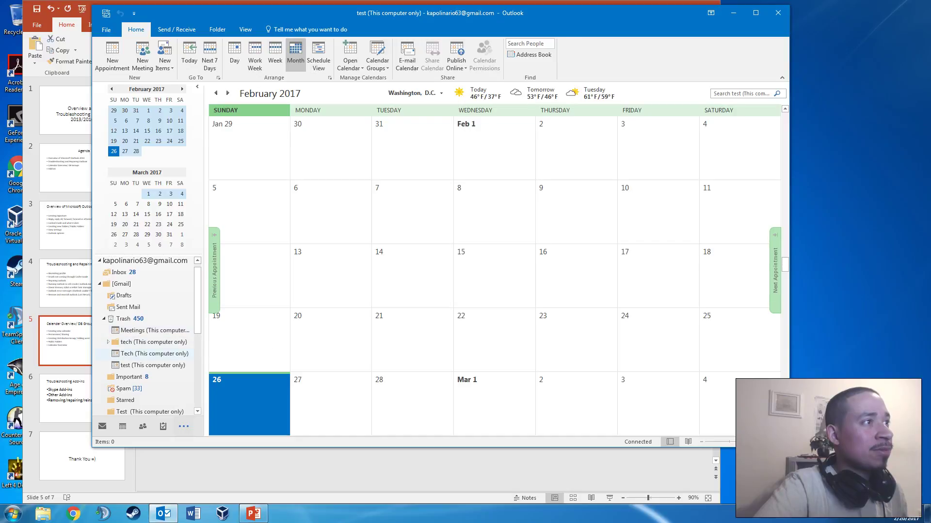
right_click(128, 355)
click(150, 350)
key(ctrl+Tab)
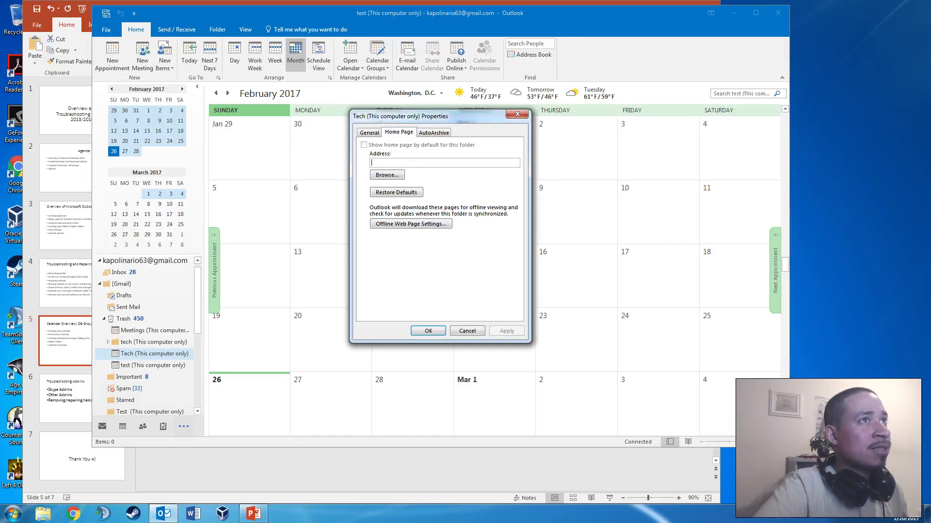
key(ctrl+Tab)
click(517, 114)
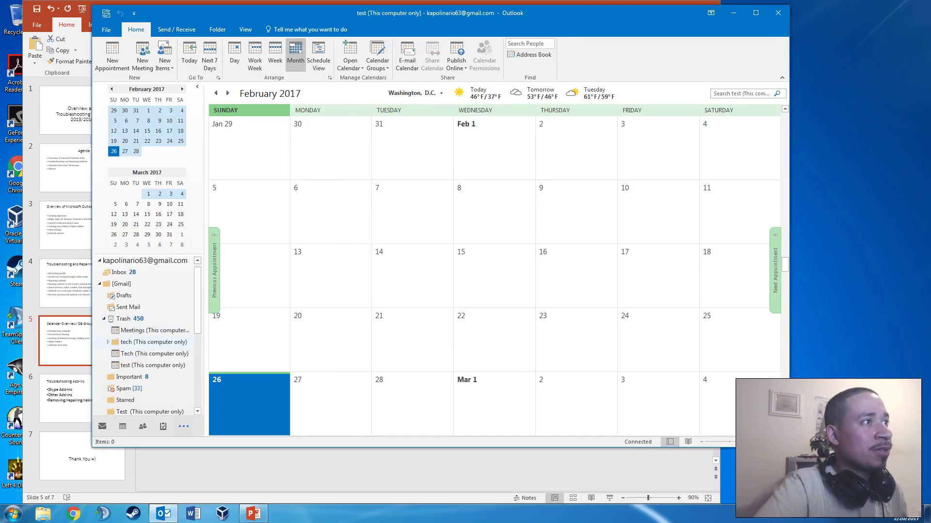
Step: Permanently delete the tech mail folder and everything in it from the Gmail Trash
right_click(125, 341)
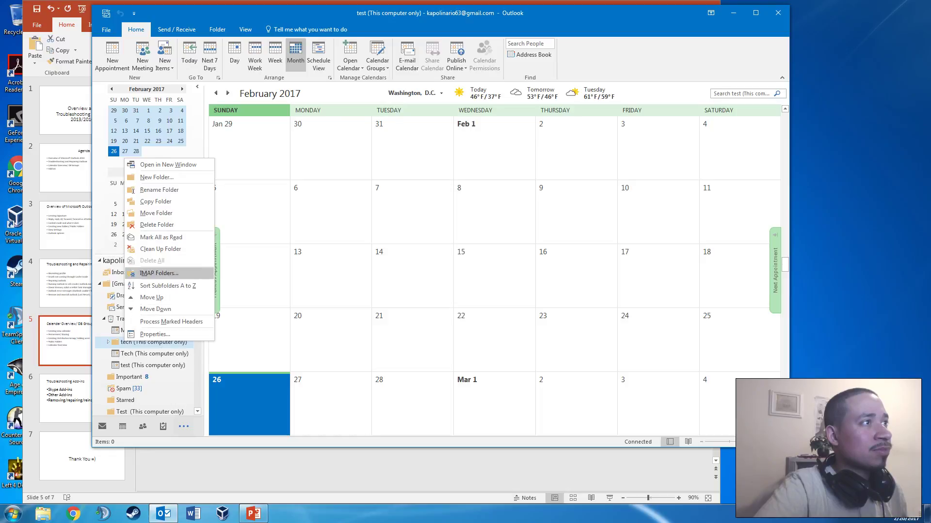
click(156, 224)
key(Return)
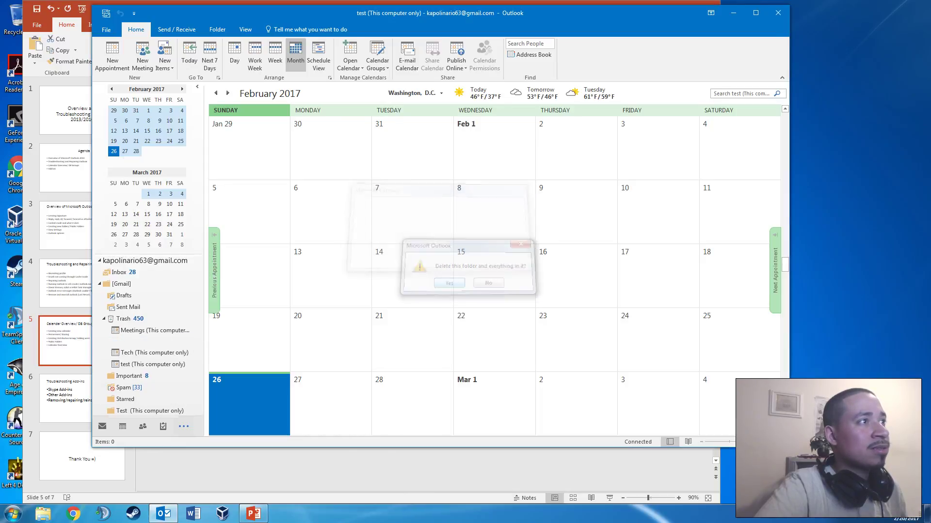
Step: Permanently delete the Meetings and Tech calendars from the Gmail Trash
click(145, 330)
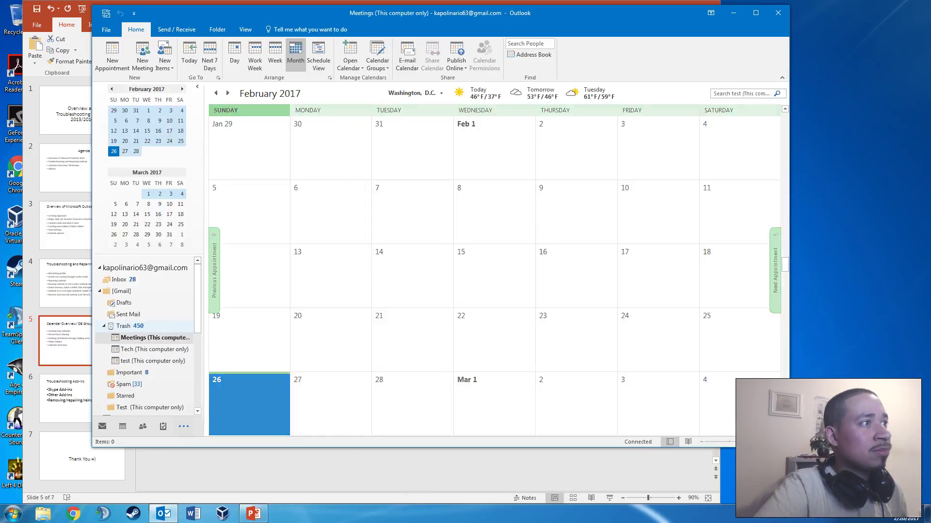
right_click(135, 337)
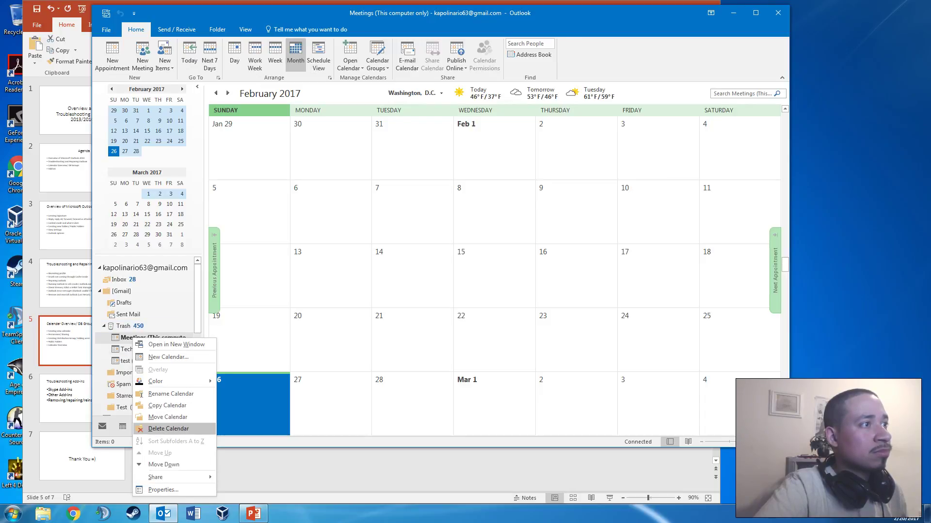
click(168, 428)
key(Return)
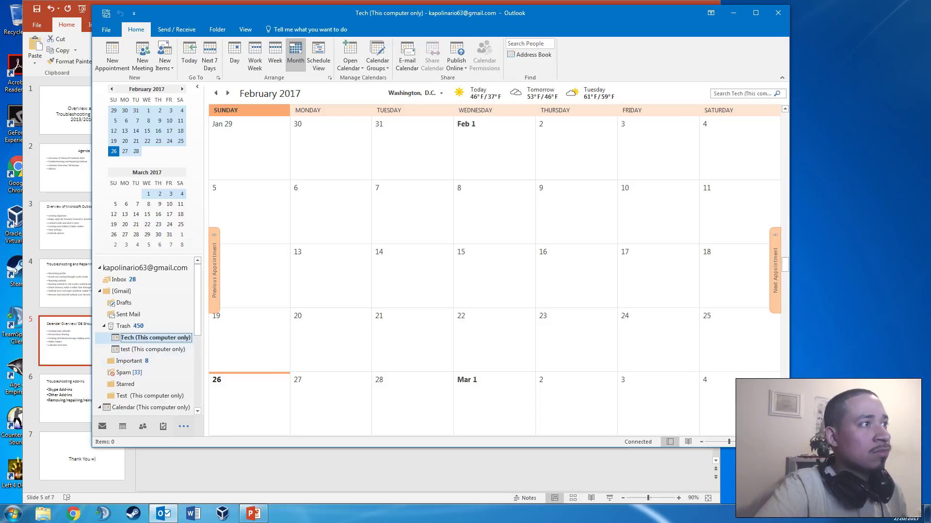
right_click(134, 338)
click(168, 431)
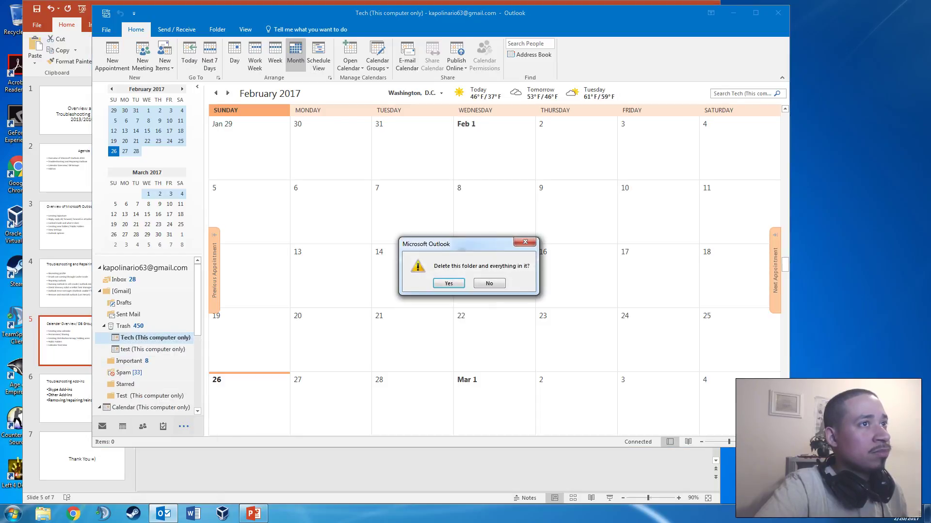
key(Return)
Step: Inspect the options for e-mailing the test calendar from Trash, then cancel and close the unsent message
right_click(136, 338)
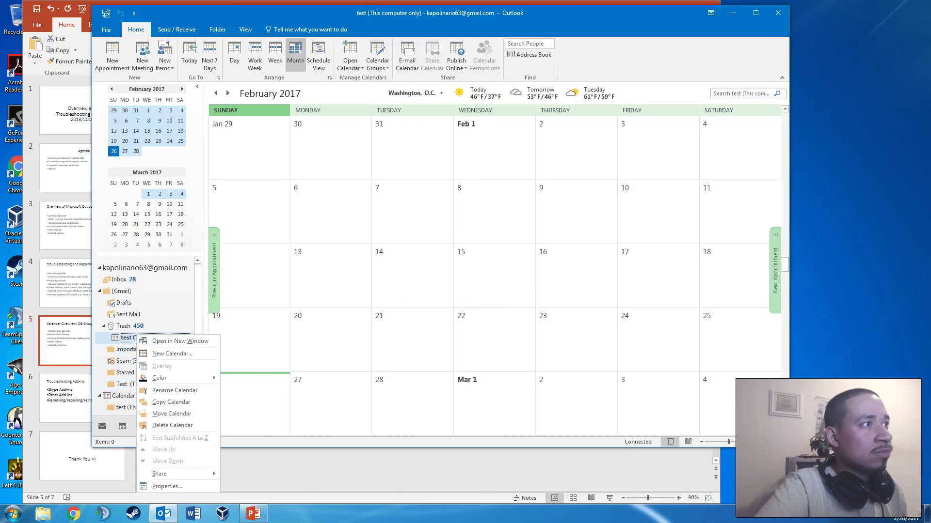
mouse_move(160, 474)
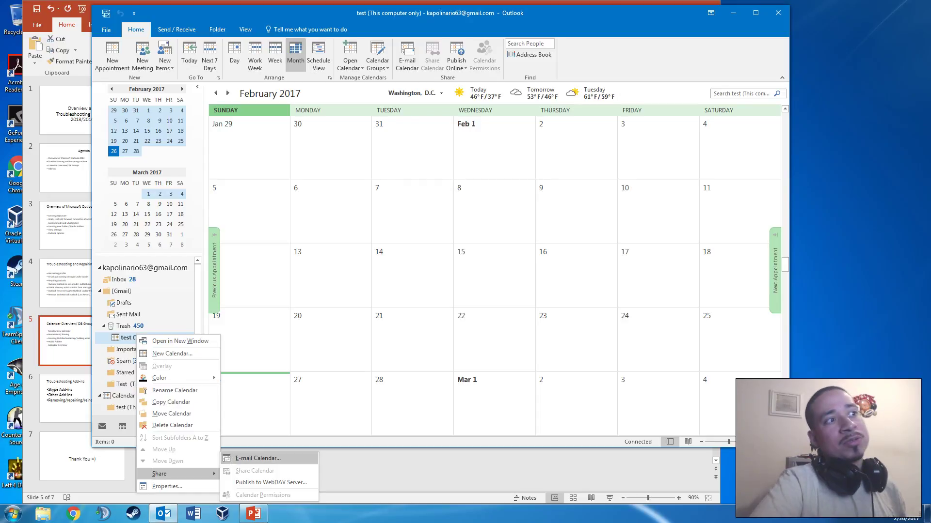
click(257, 459)
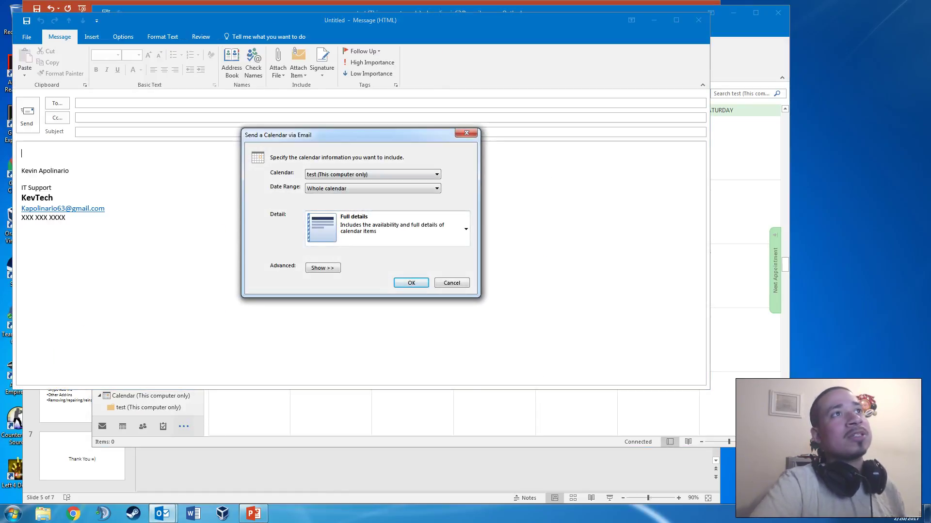
key(Escape)
click(698, 19)
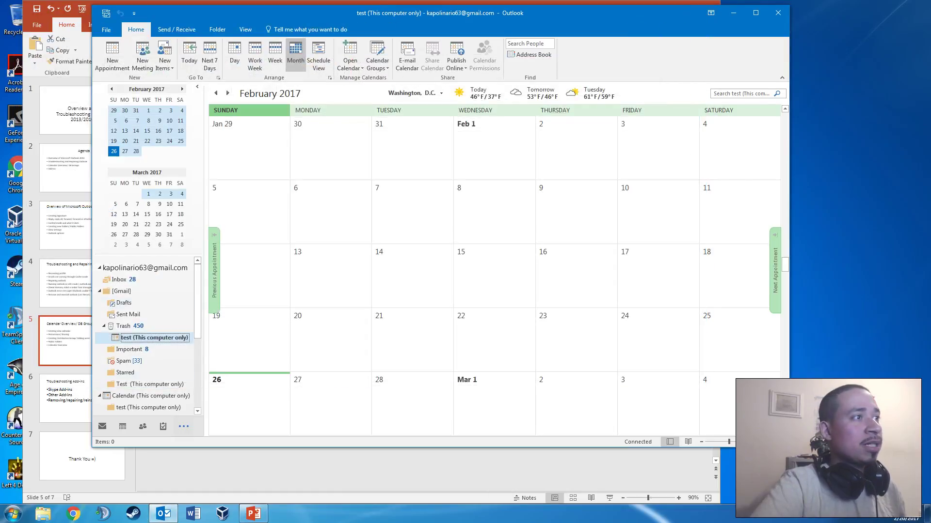
Step: Return to Calendar (This computer only) and look over the kinds of new items that can be created
click(122, 426)
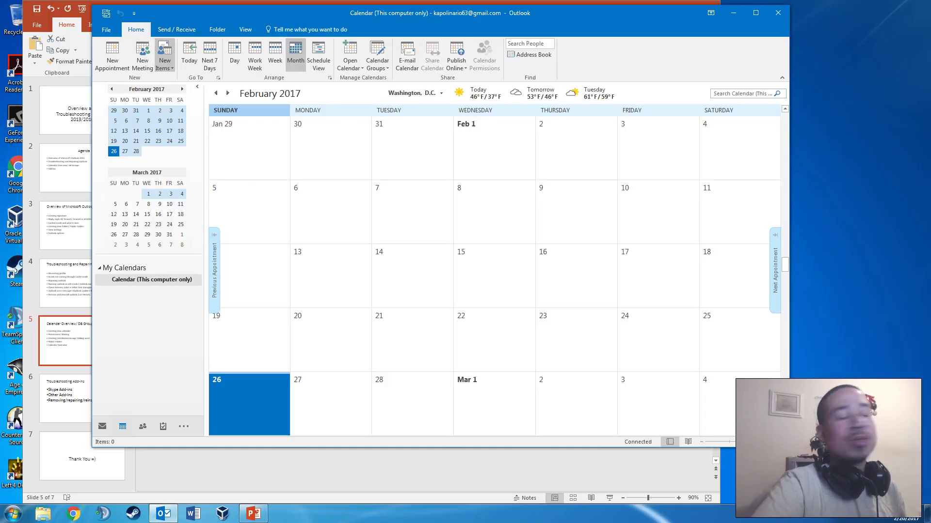
click(165, 61)
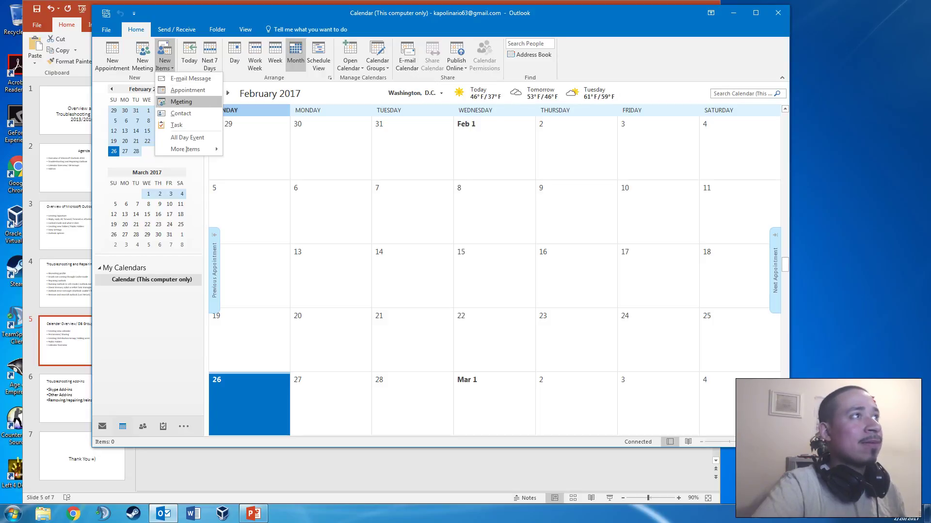
click(147, 99)
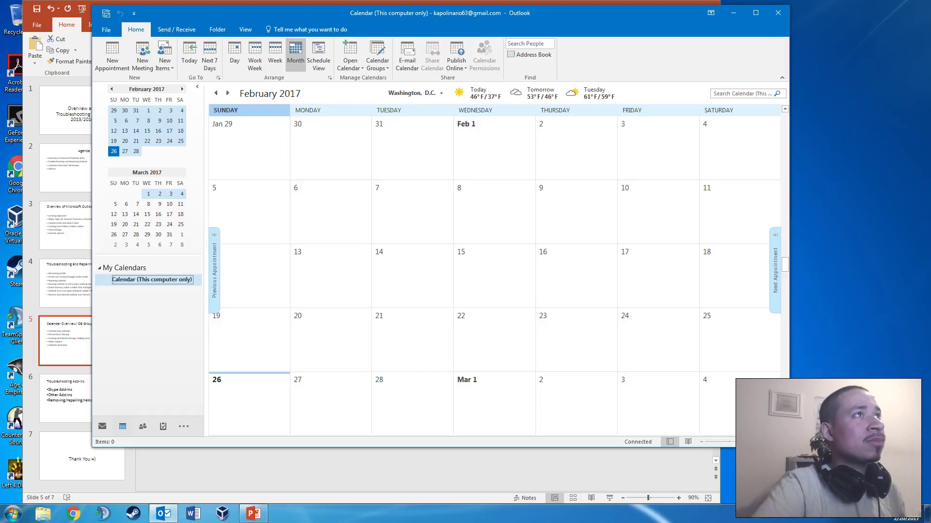
Step: Examine the Send/Receive, Folder and View commands for the calendar, and its general properties
click(177, 30)
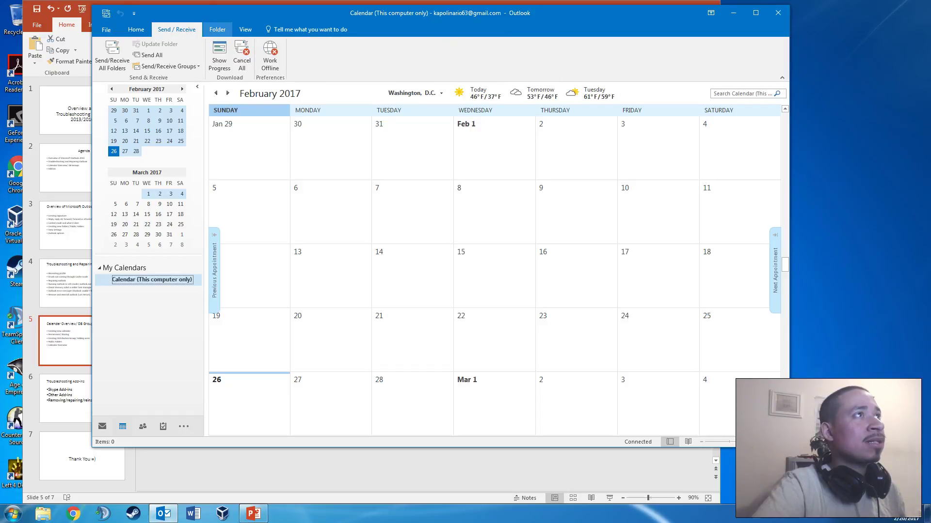
click(217, 30)
click(245, 29)
click(217, 29)
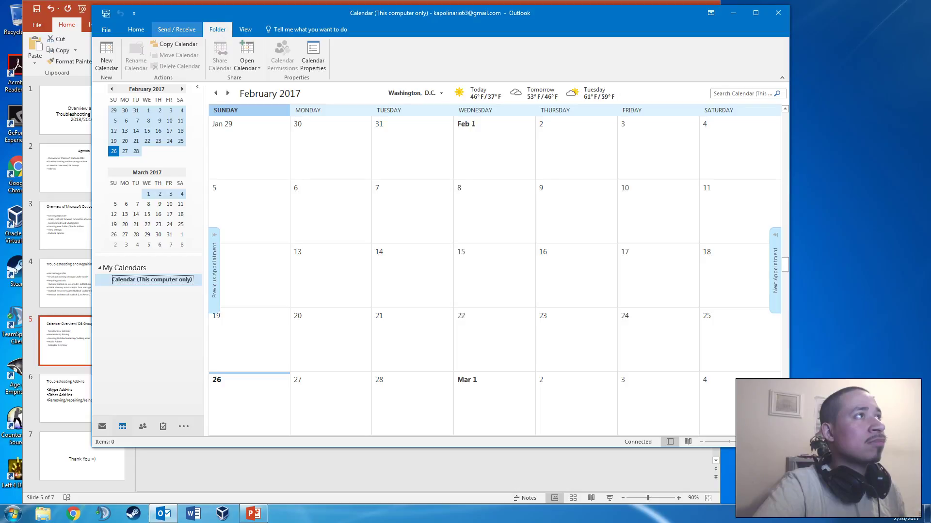
click(313, 56)
click(517, 114)
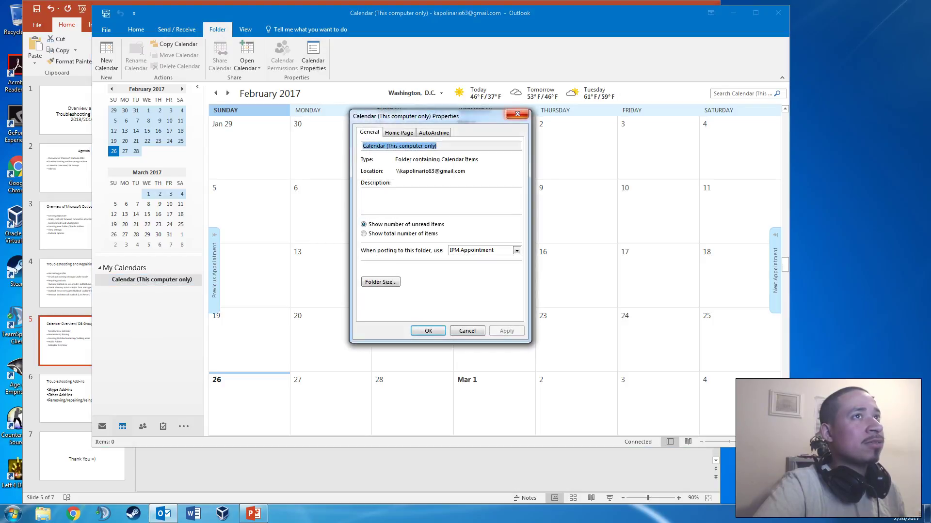
click(136, 29)
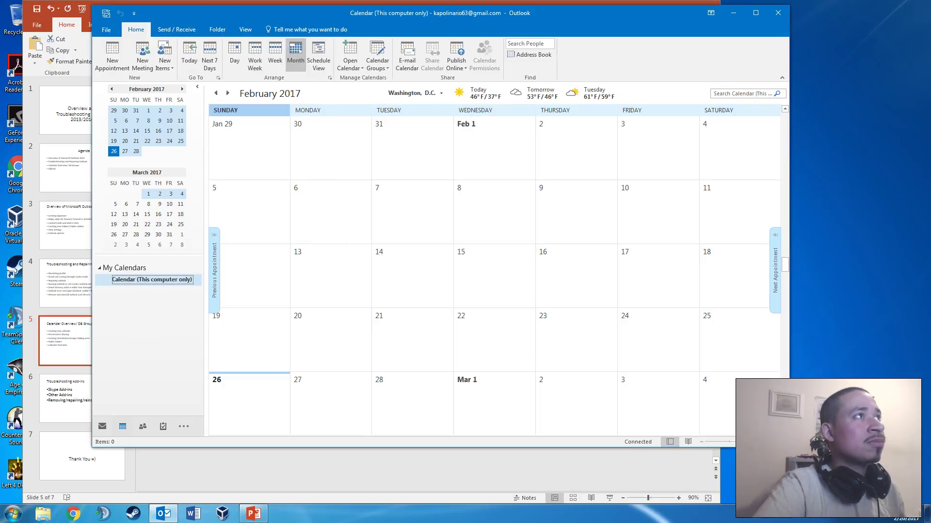
click(165, 63)
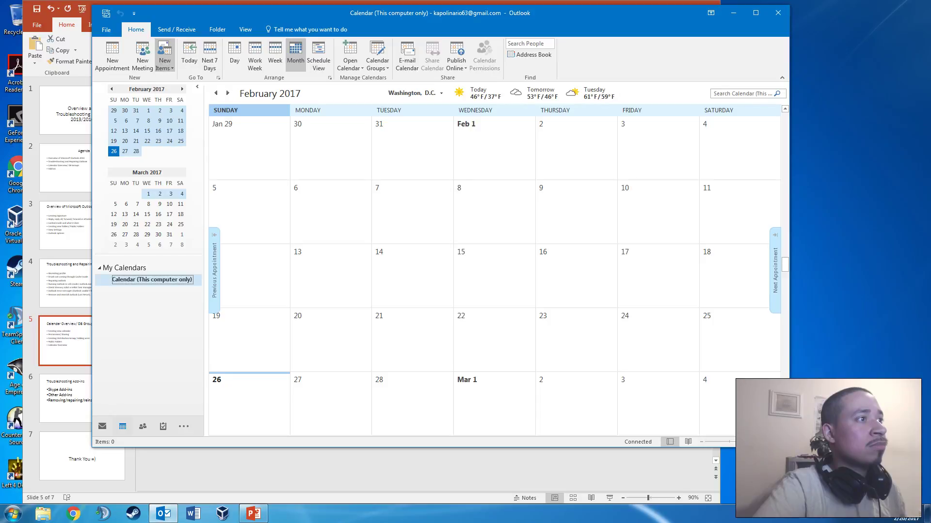
Step: Create a contact group named Technology in Contacts (This computer only) and save it without members
click(143, 426)
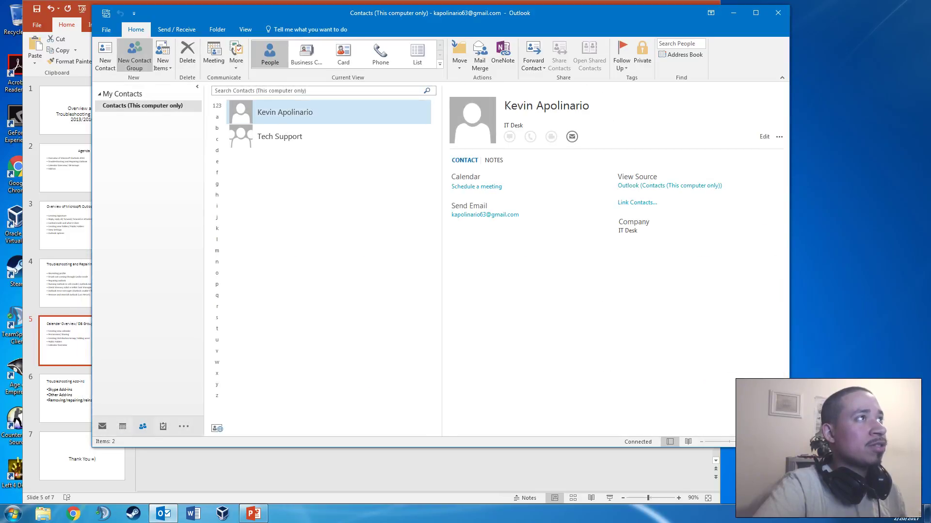
click(135, 54)
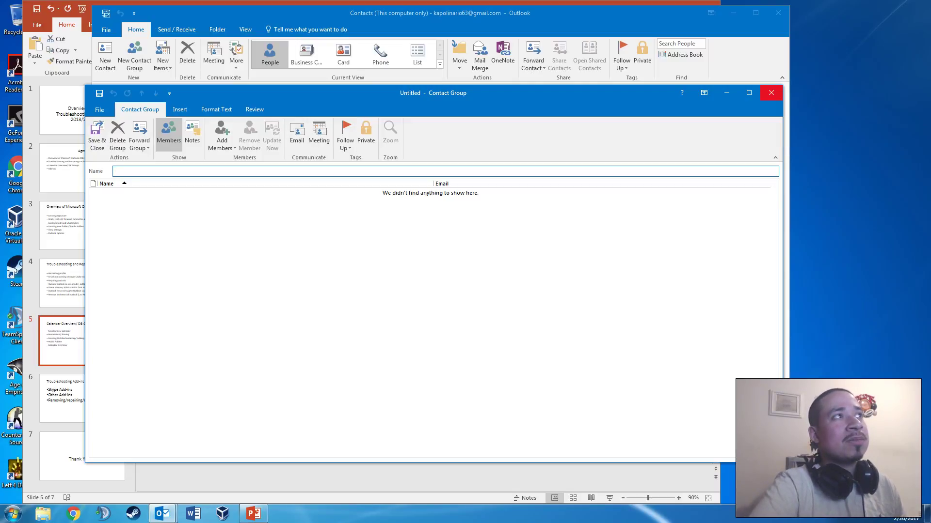
key(Escape)
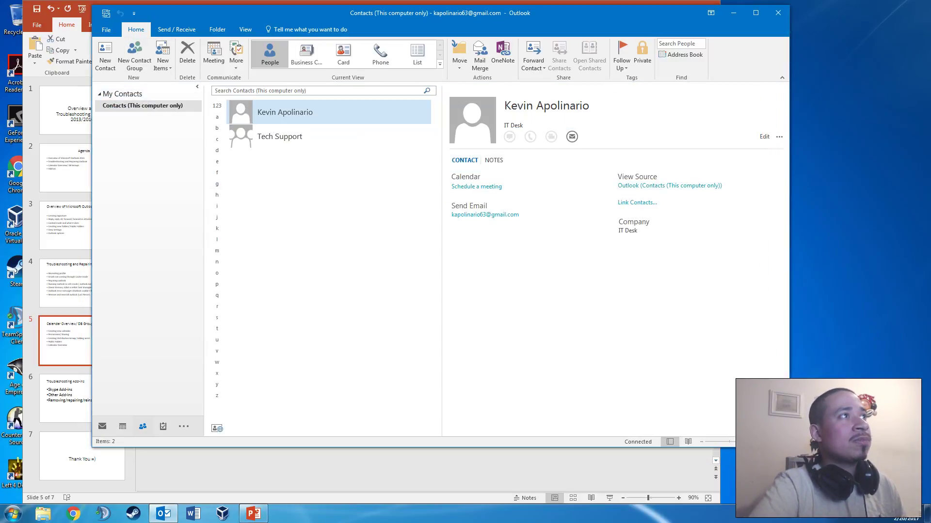
click(134, 55)
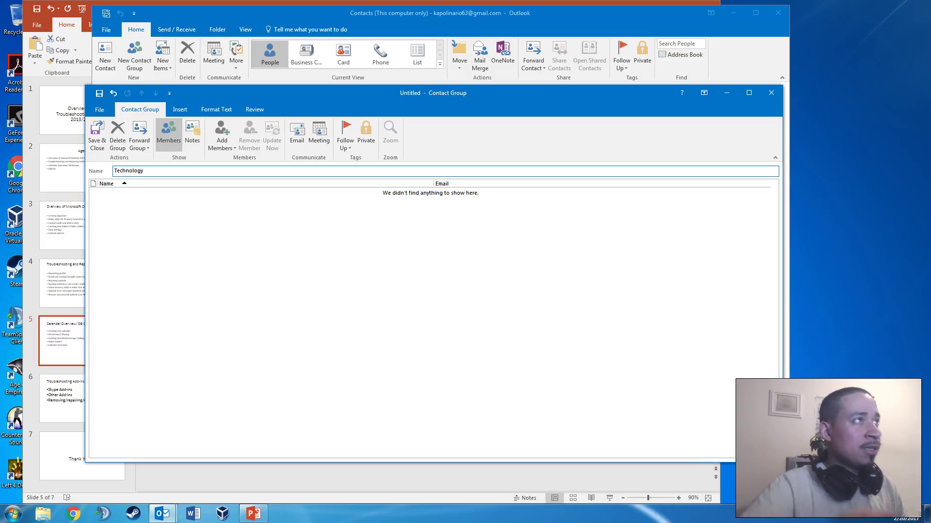
click(96, 136)
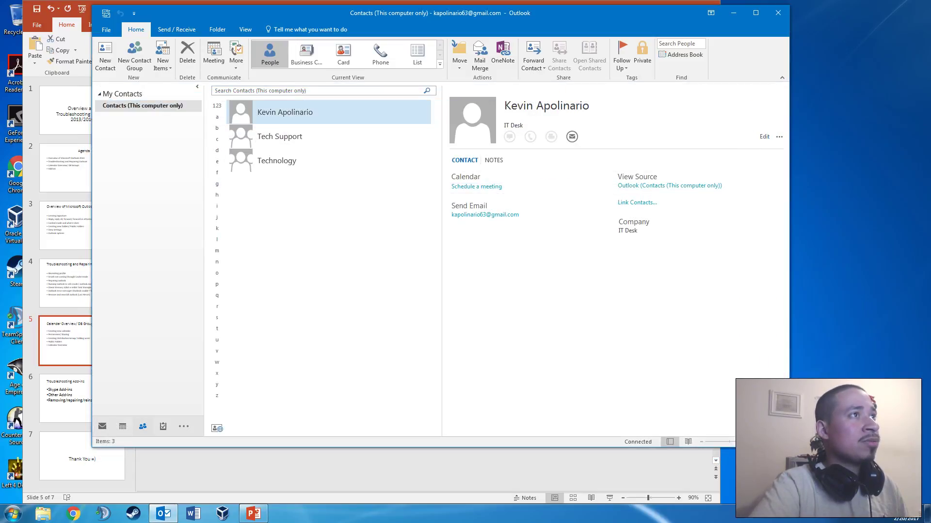
Step: Look over the Technology and Tech Support groups and the commands available for Tech Support
click(310, 160)
click(310, 137)
right_click(263, 137)
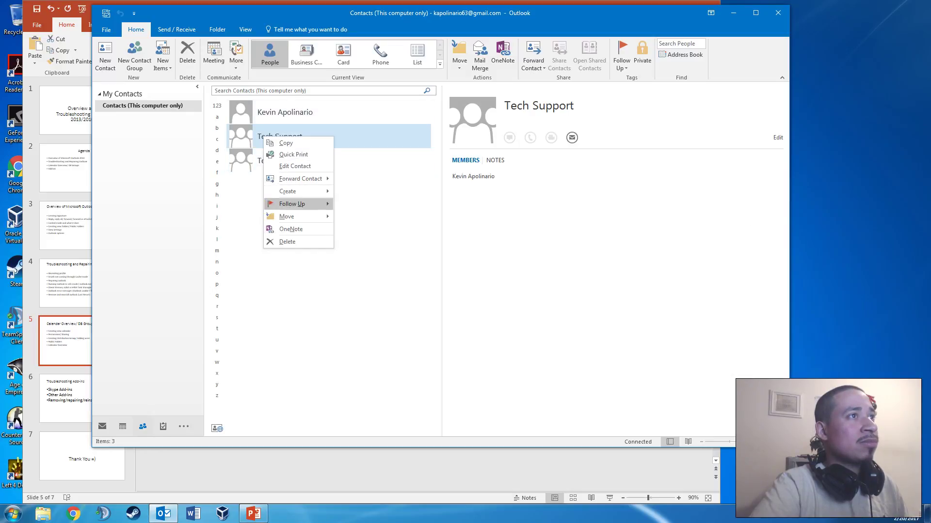
key(Escape)
right_click(272, 137)
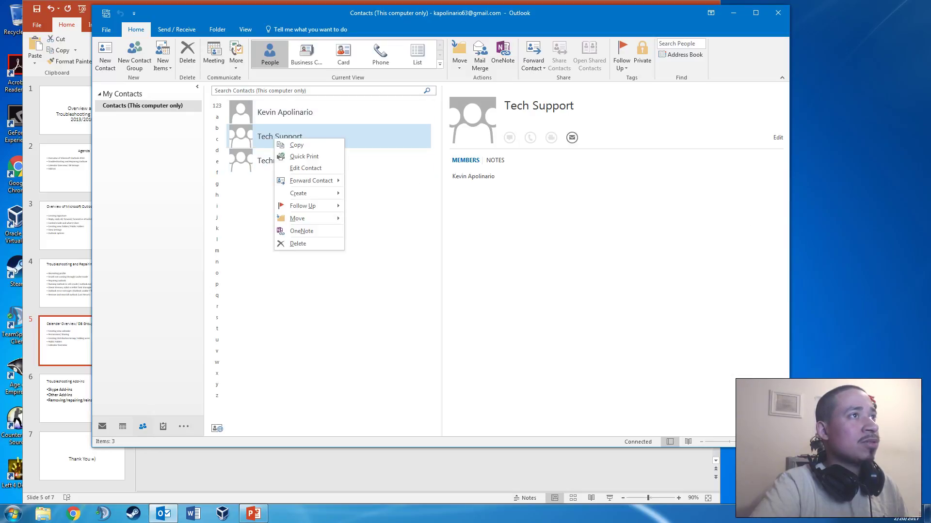
click(362, 144)
Step: View the full contact card of the Tech Support group's member and its additional options, then close the card
click(473, 177)
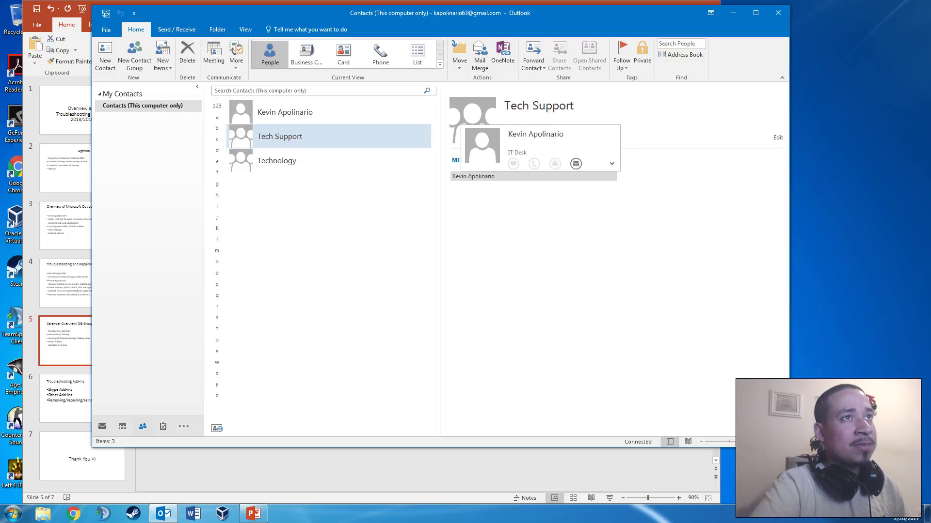
click(612, 163)
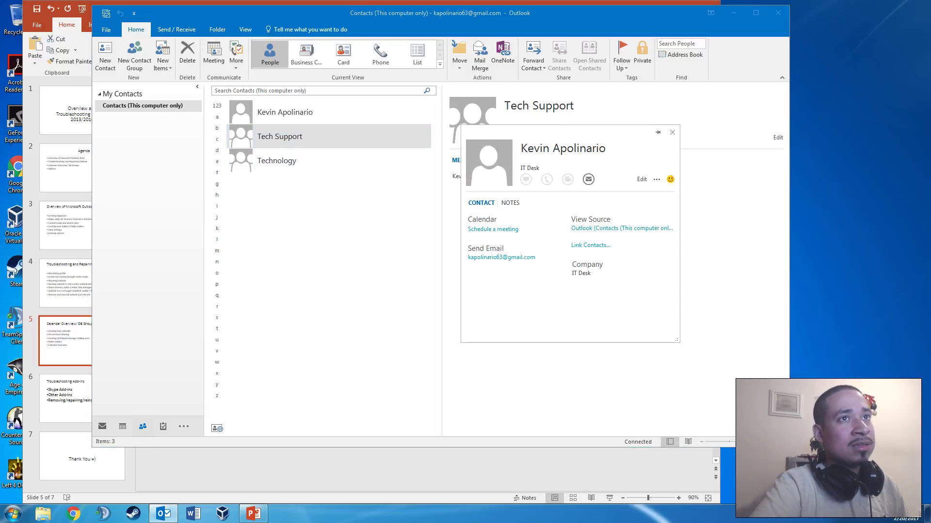
click(657, 179)
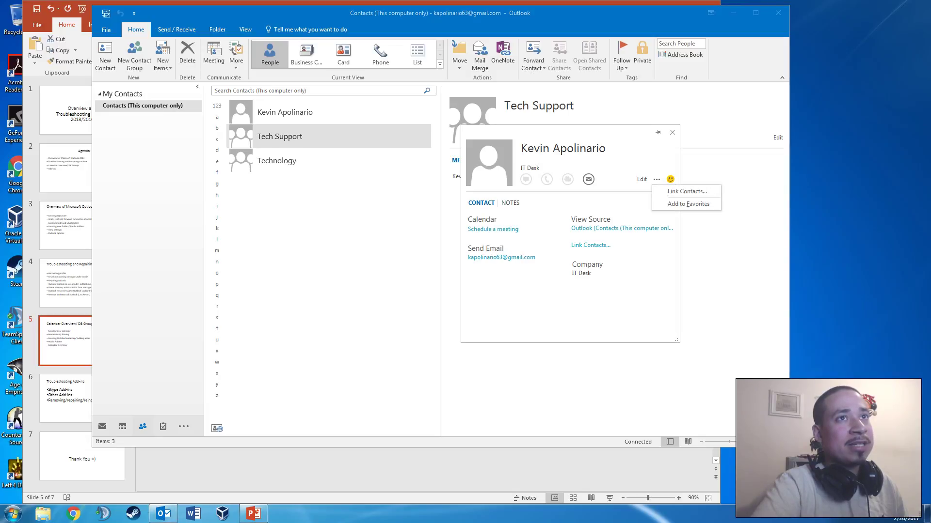
click(673, 132)
Step: Compare the details of the Technology and Tech Support groups with those of the individual contact
click(295, 161)
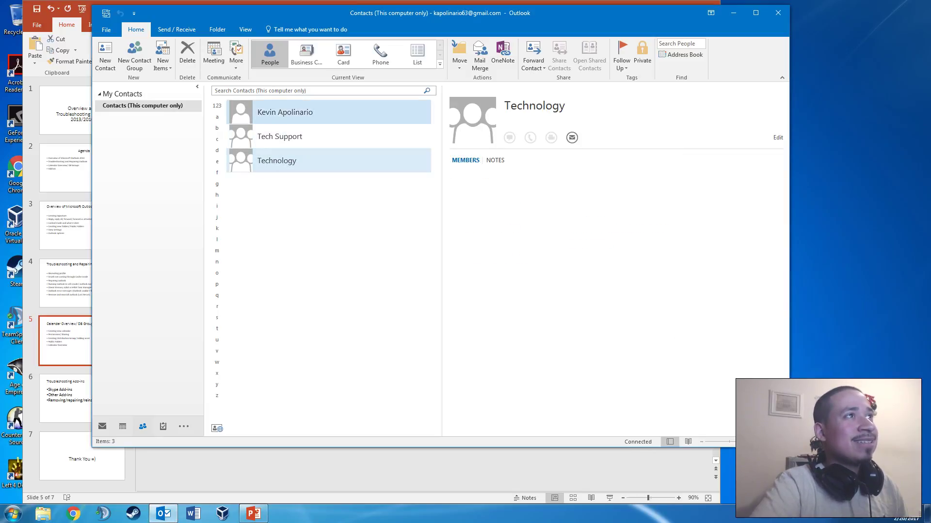
click(296, 113)
click(295, 137)
click(296, 113)
click(295, 136)
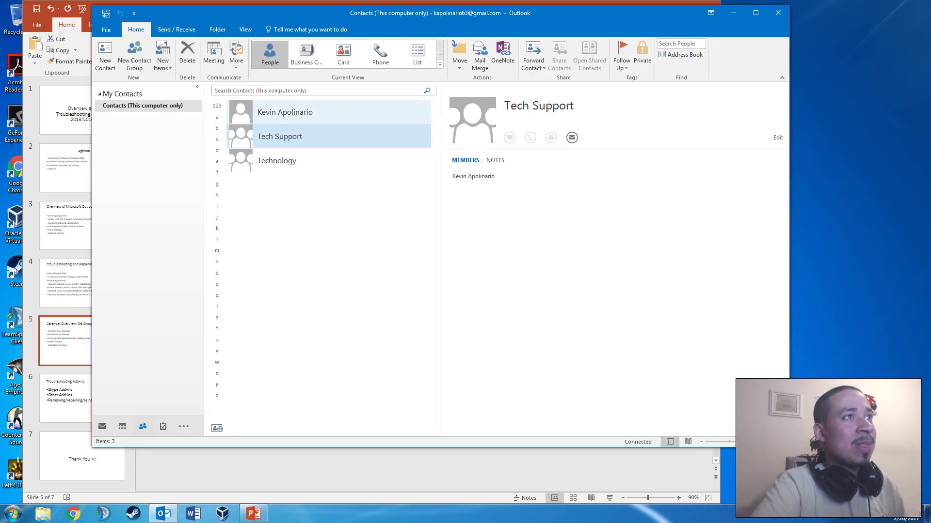
click(296, 113)
Step: Maximize the Contacts window and check the other open Outlook windows
click(105, 56)
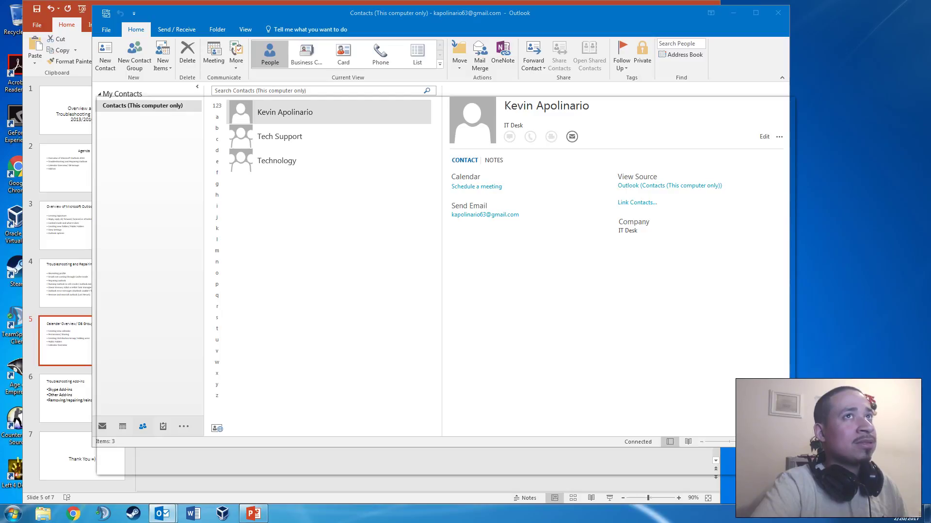
drag(557, 13, 484, 0)
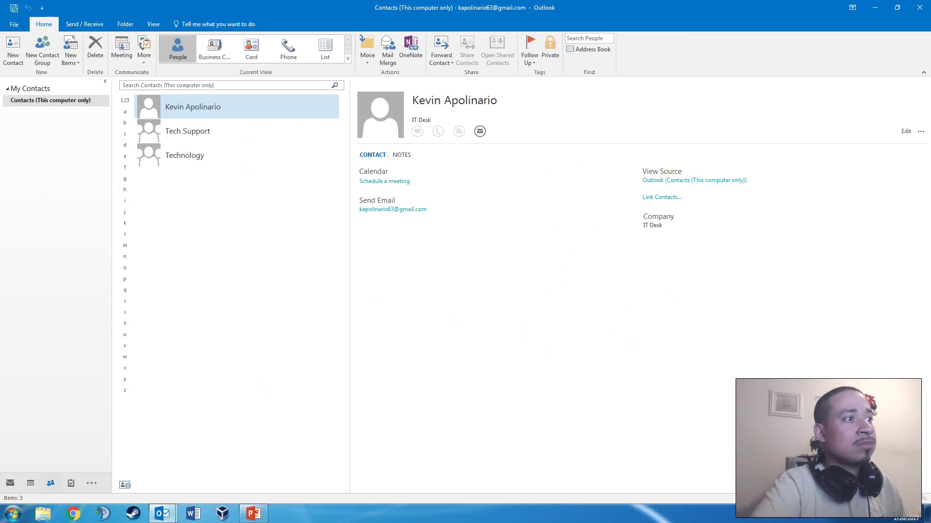
mouse_move(162, 514)
click(218, 459)
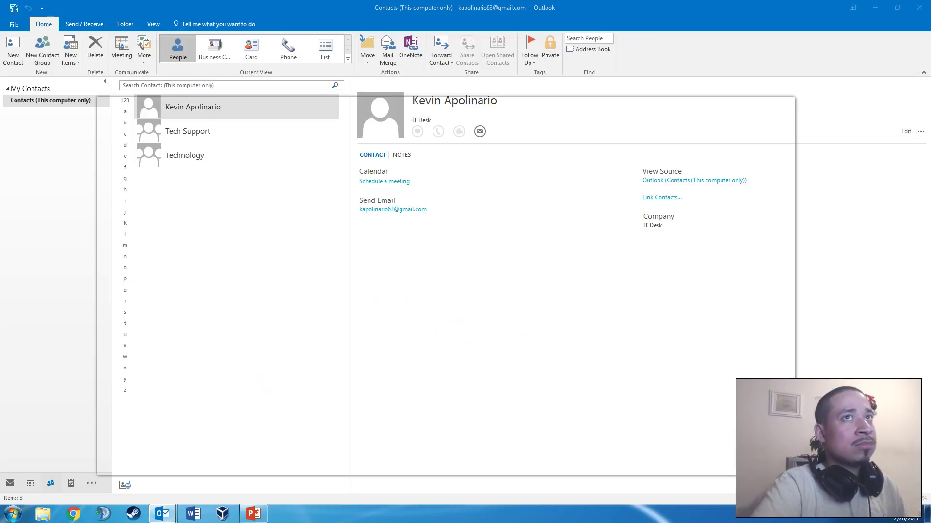
right_click(162, 514)
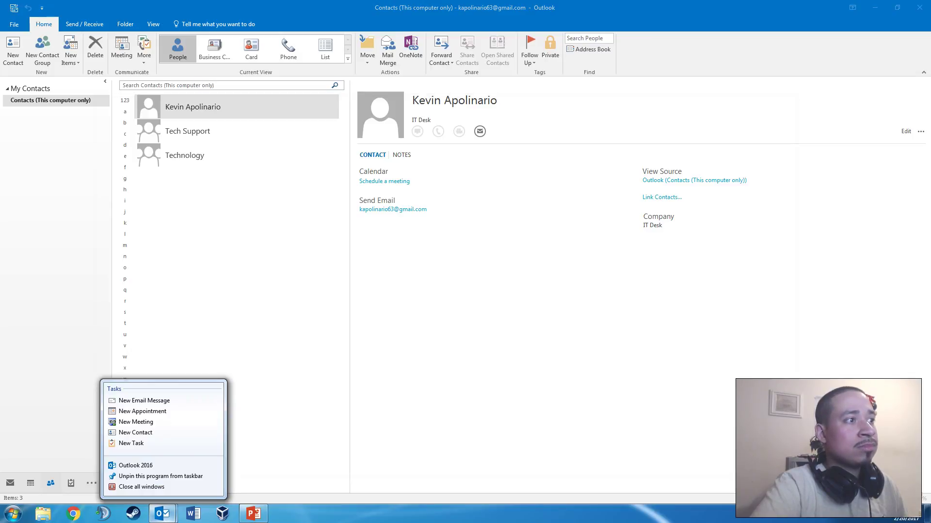
click(163, 514)
click(261, 432)
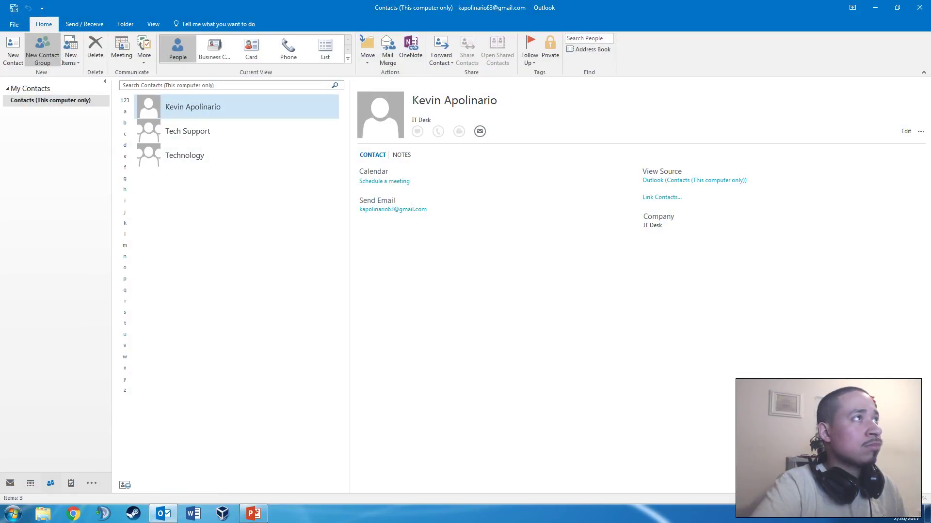
Step: Try to select the Tech Support group from the address book for a new contact, then close the blank contact form
click(13, 49)
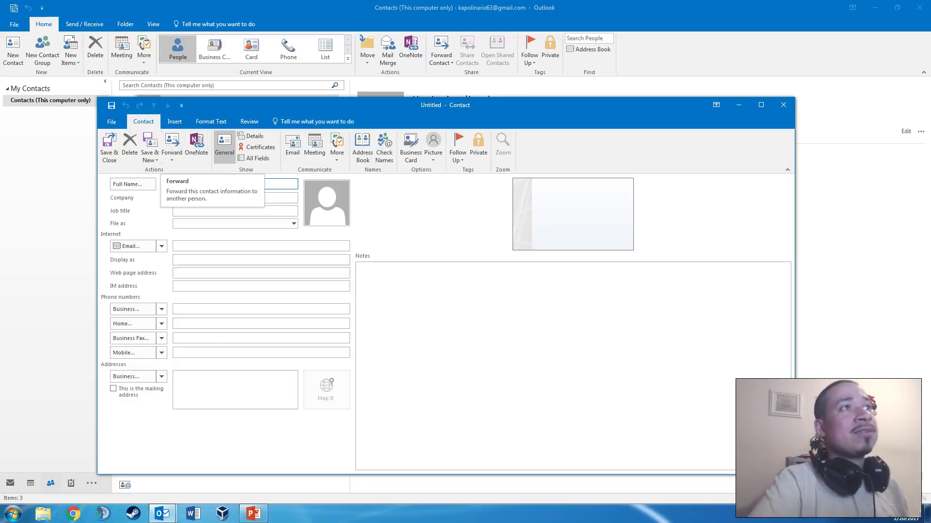
click(363, 147)
click(339, 240)
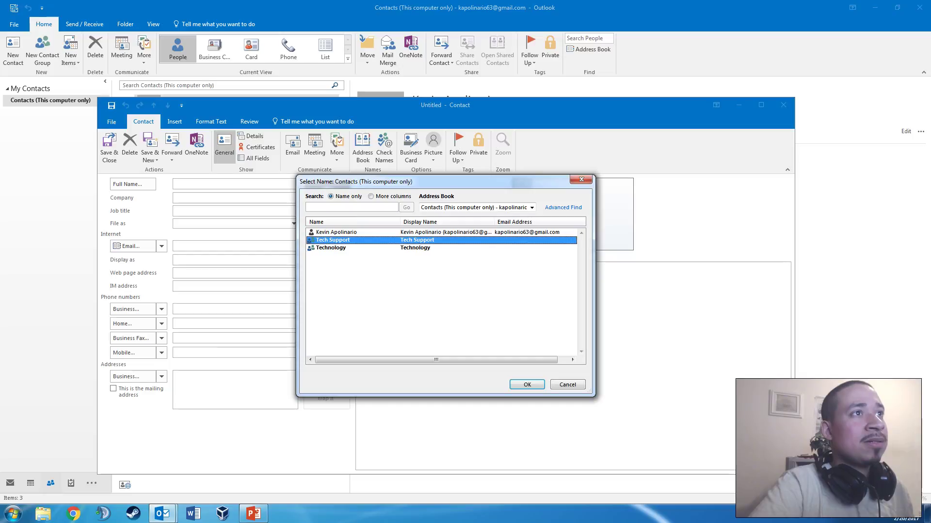
click(339, 248)
click(340, 240)
click(339, 248)
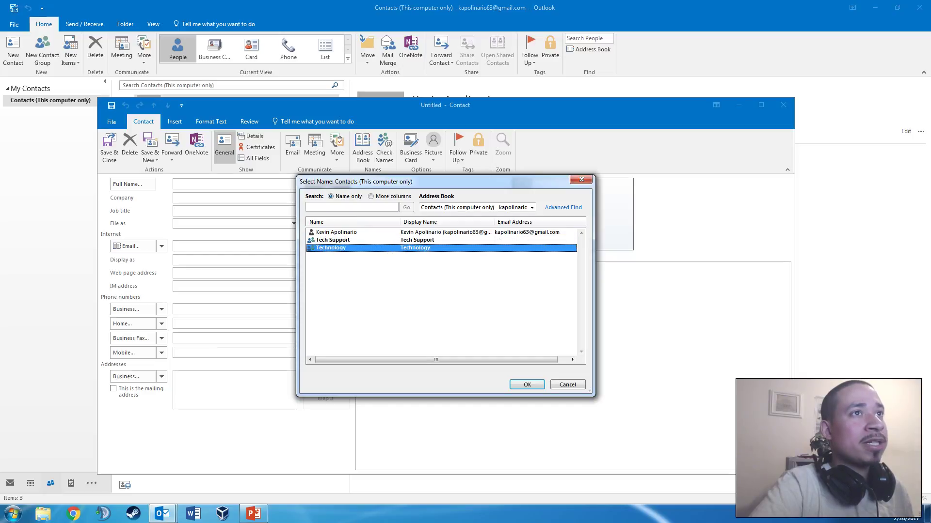
click(340, 232)
click(340, 240)
key(Return)
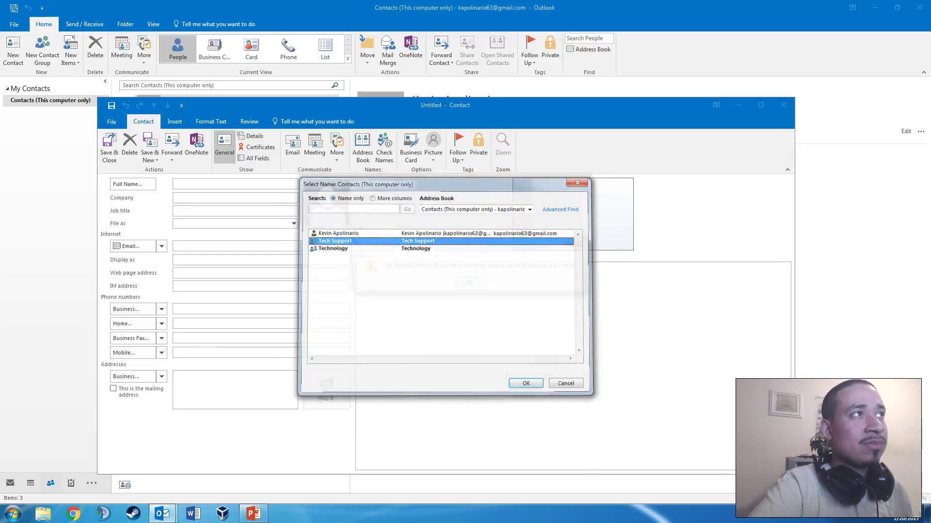
key(Return)
key(Escape)
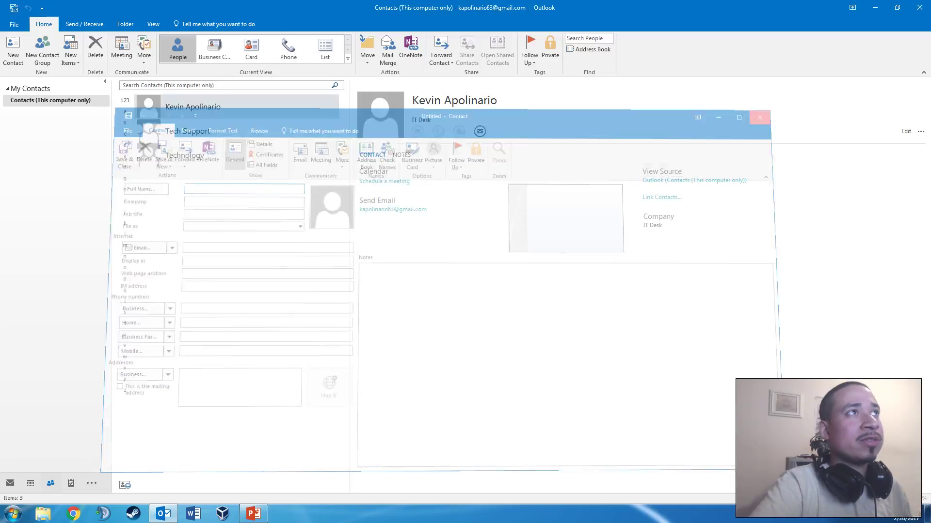
Step: Start a new e-mail from Mail and address it to the Tech Support group using the address book
key(ctrl+1)
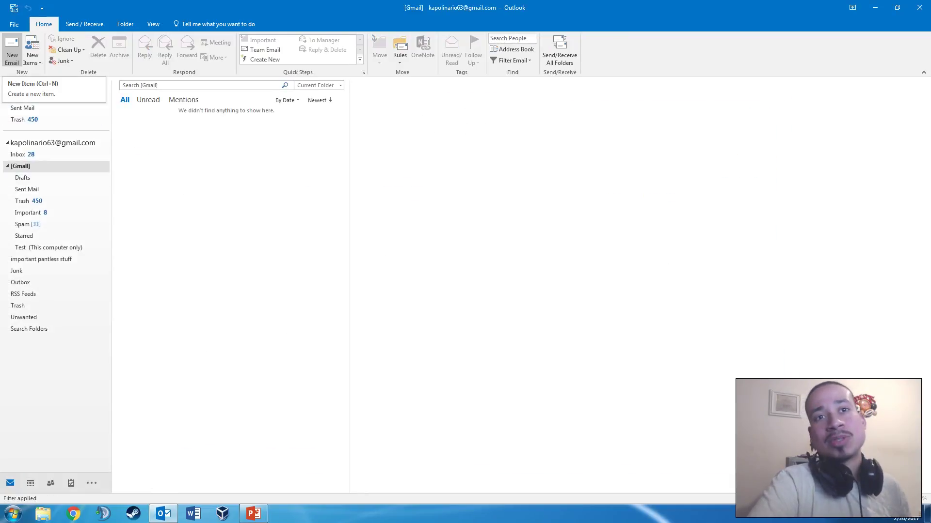
click(12, 48)
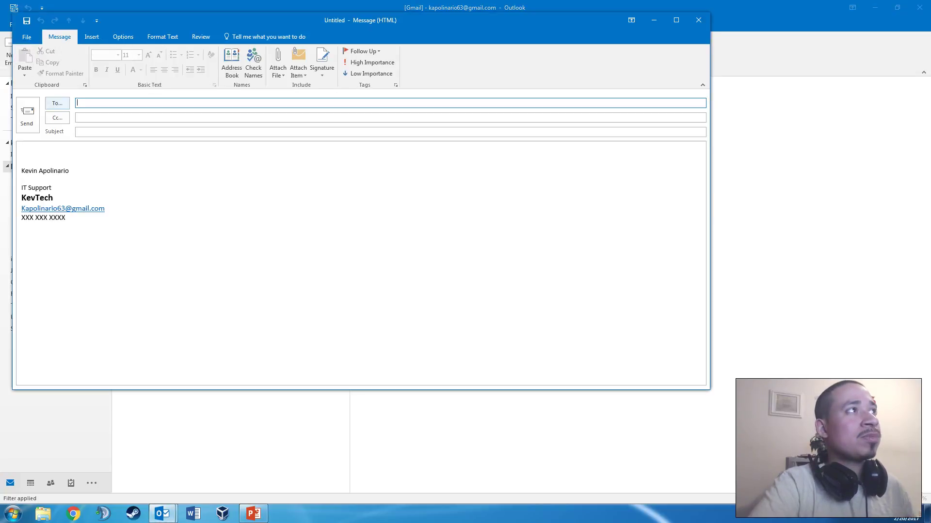
click(232, 63)
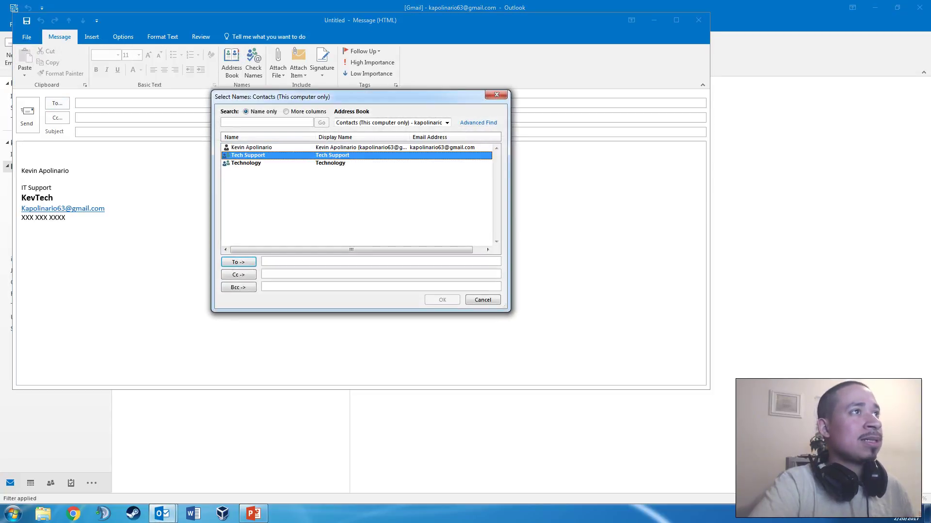
key(Return)
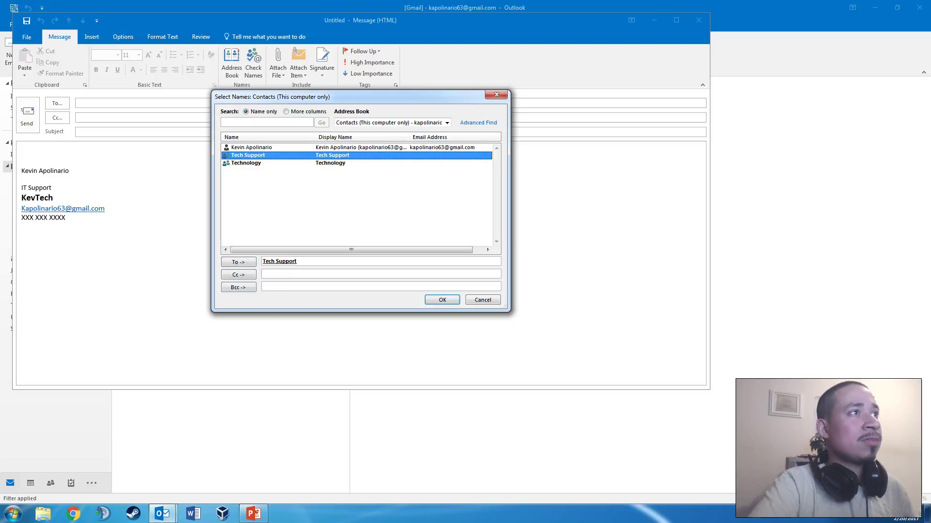
key(Return)
Step: Inspect the Tech Support recipient's members and notes, then close the message without saving it
mouse_move(93, 103)
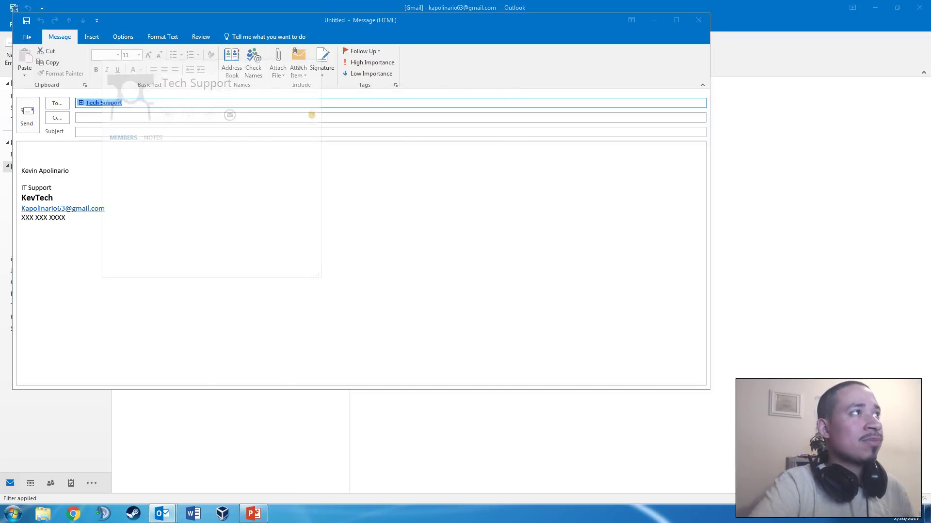
click(152, 134)
click(123, 134)
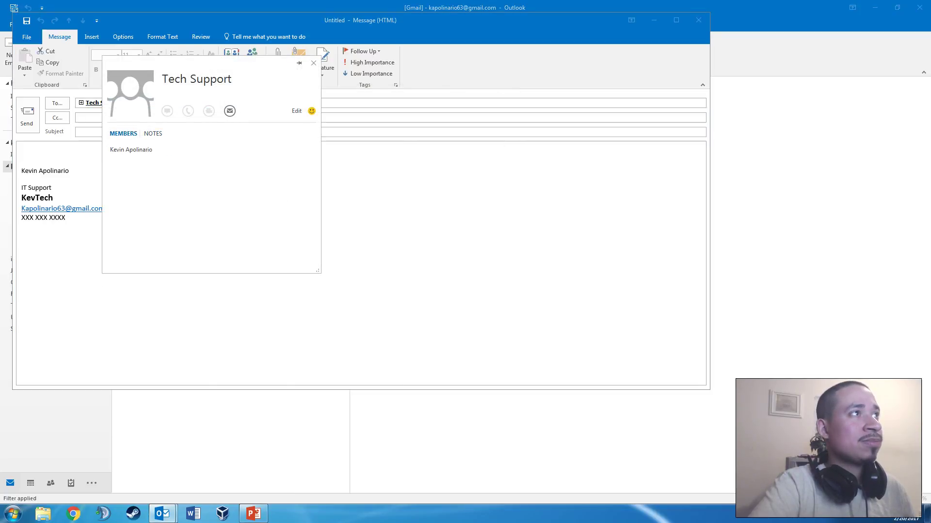
click(153, 134)
click(123, 134)
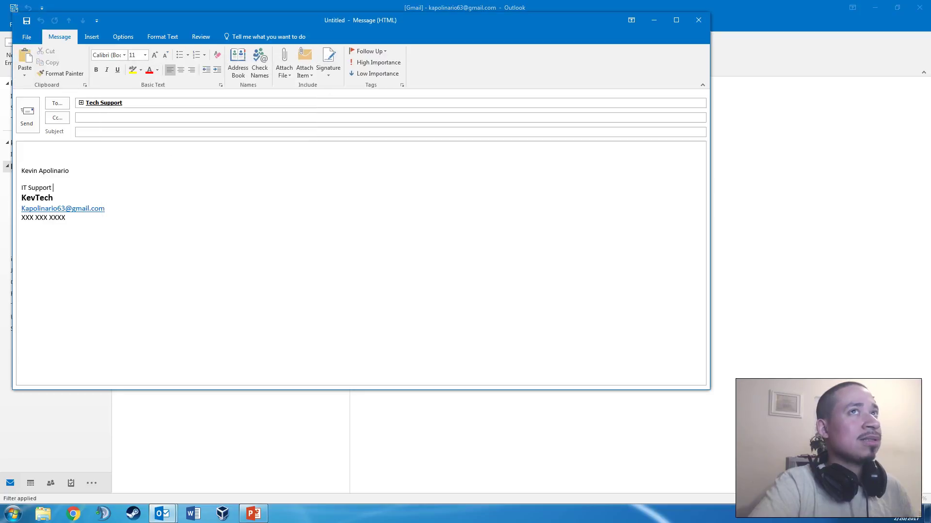
click(697, 20)
click(467, 284)
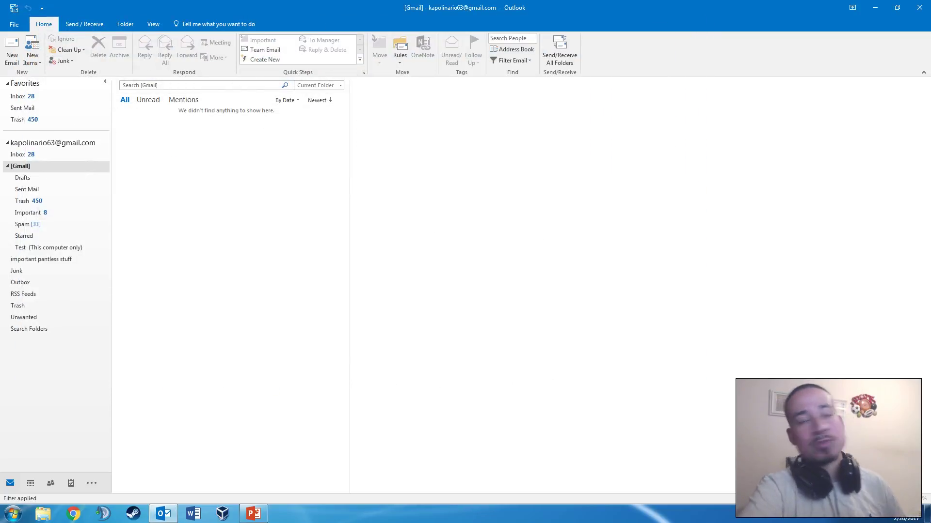
Step: Check the Calendar Overview/ DB Groups slide in PowerPoint, then return to Outlook and view the calendar by week, work week and day
click(253, 514)
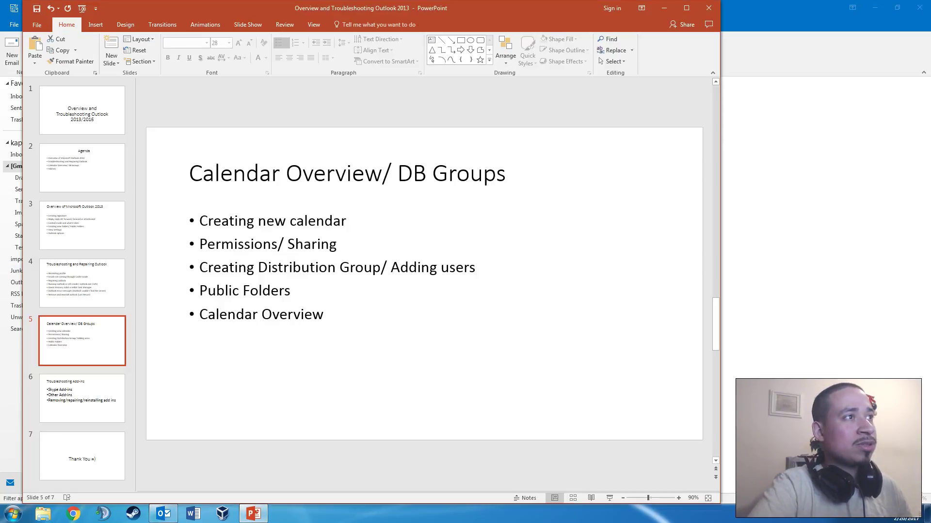
key(alt+Tab)
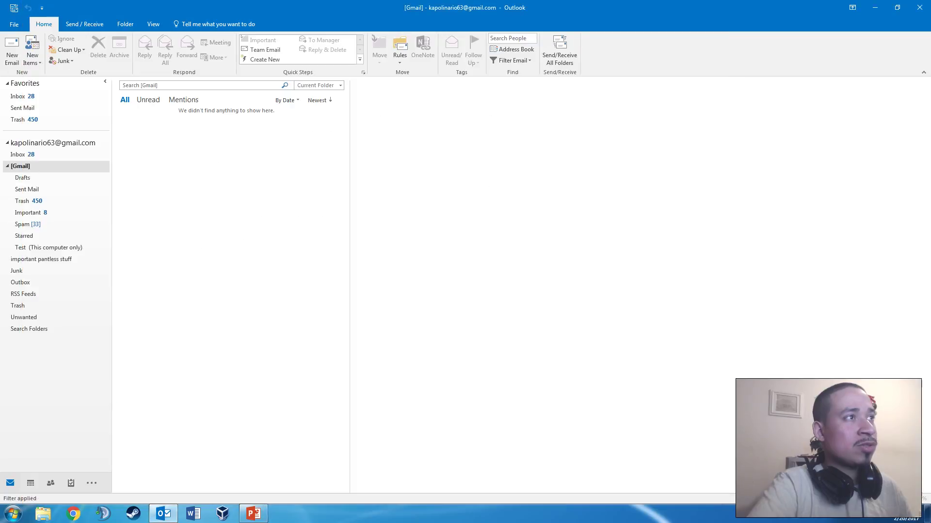
key(ctrl+2)
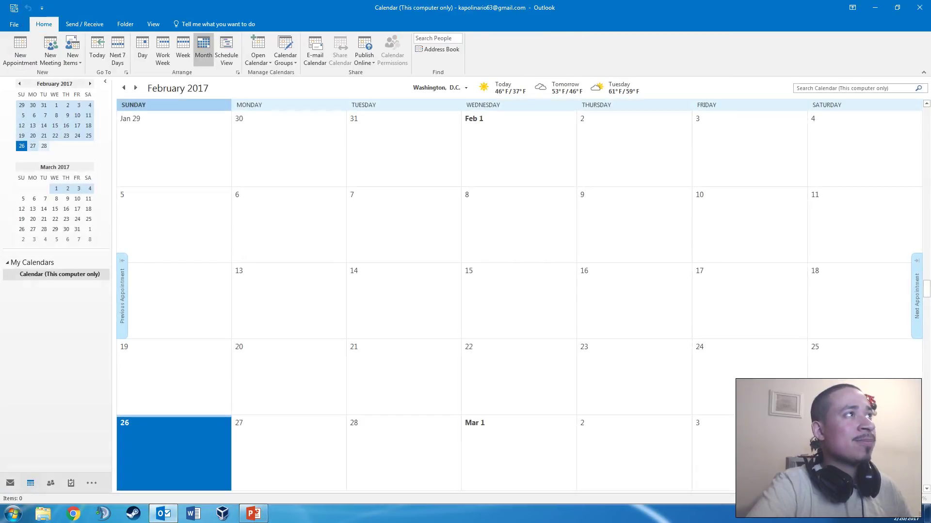
click(183, 49)
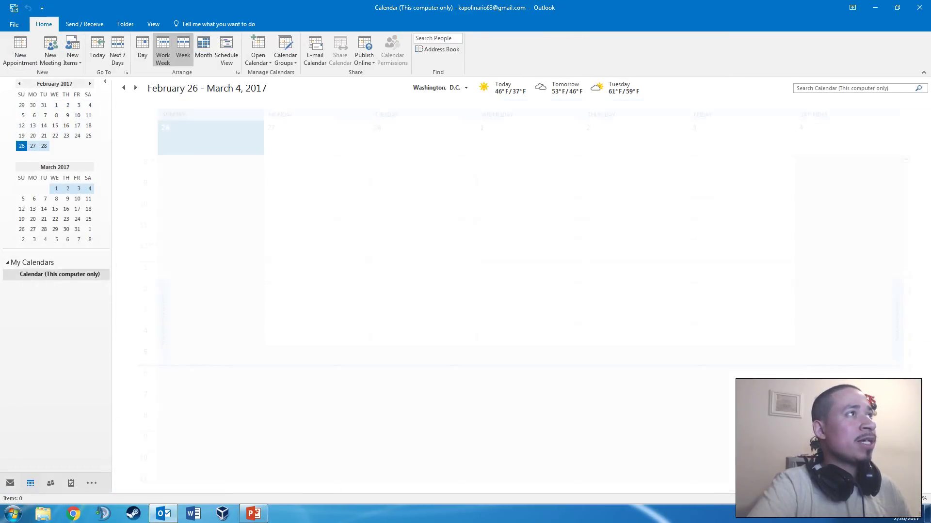
click(163, 49)
click(142, 49)
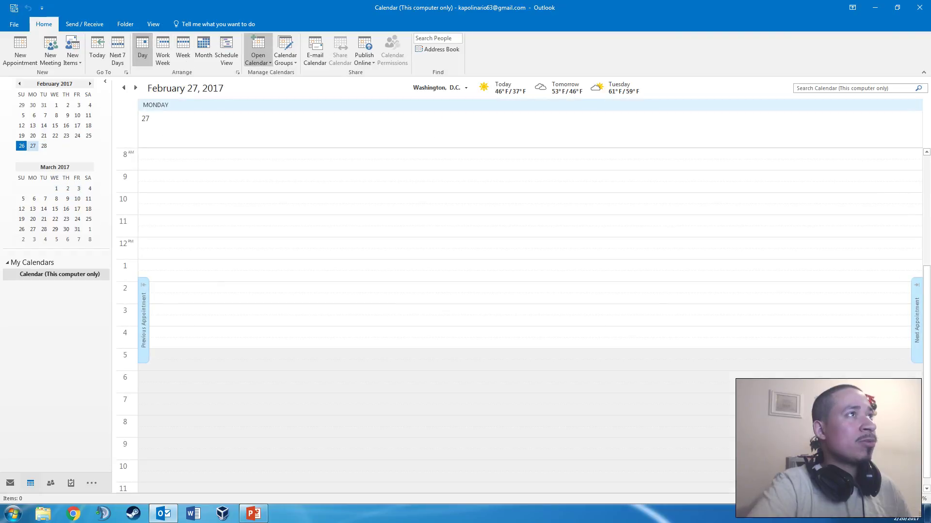
Step: Look up the Tech Support and Technology groups in the name list for opening a shared calendar, then cancel without opening one
click(258, 56)
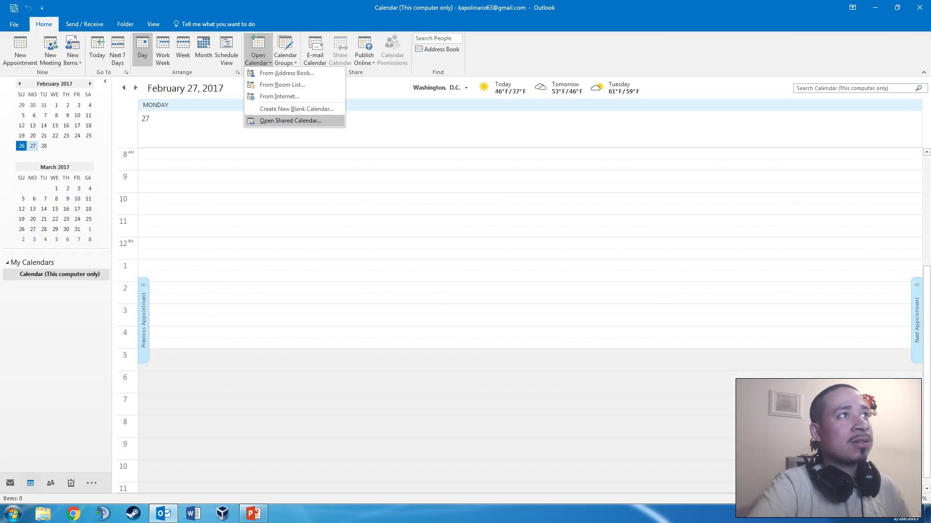
click(290, 120)
click(422, 248)
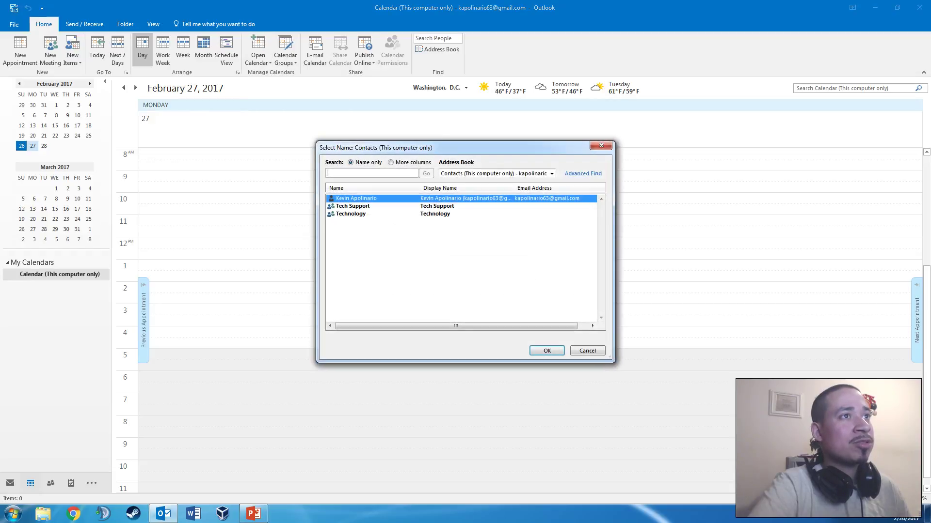
click(353, 206)
click(350, 213)
click(352, 206)
click(351, 213)
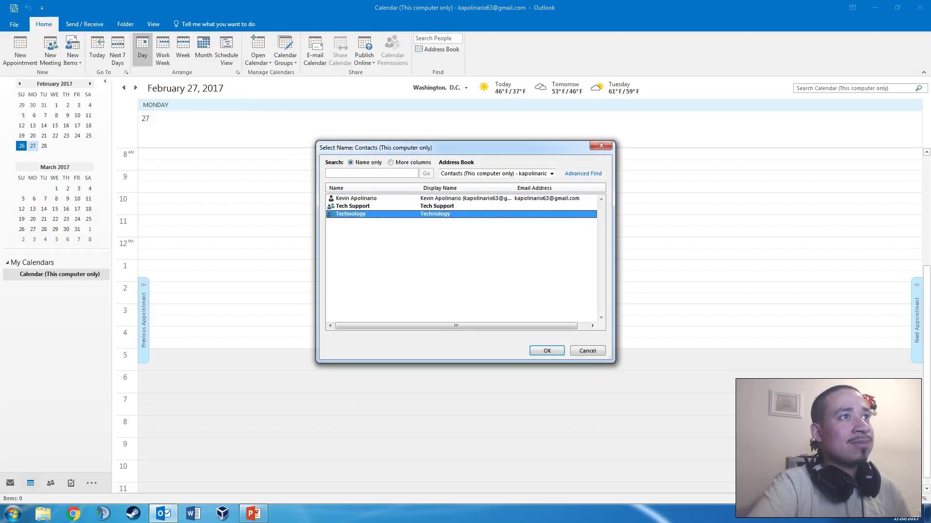
click(352, 206)
click(587, 350)
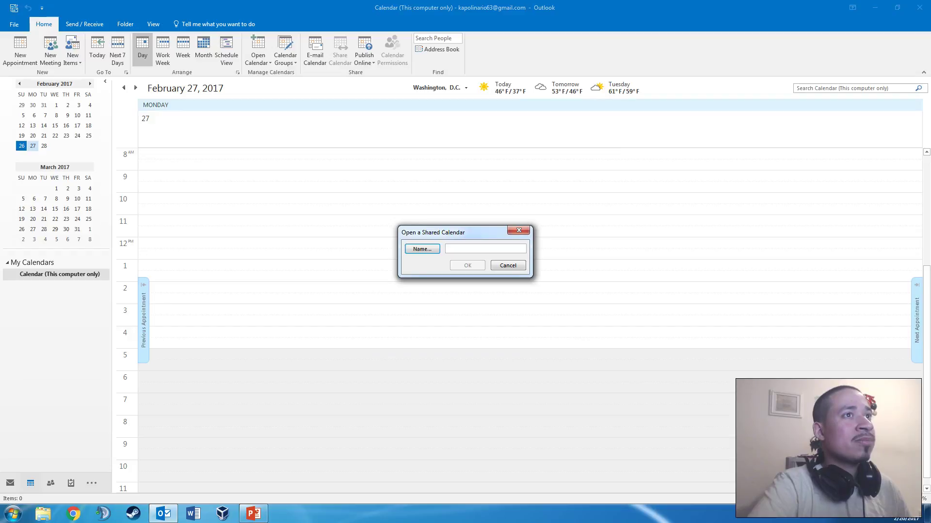
click(508, 266)
Step: View the calendar group options and the Send a Calendar via Email settings, then close the e-mail without sending it
click(285, 57)
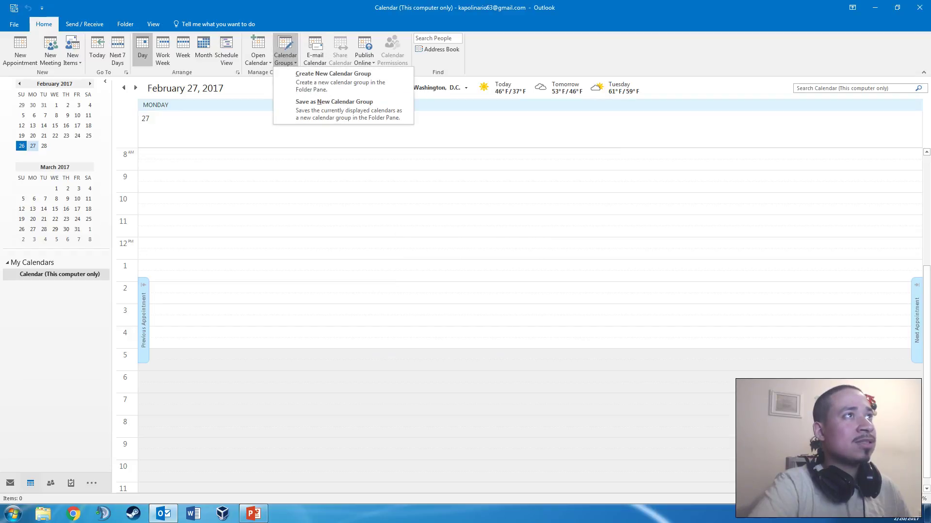
click(315, 55)
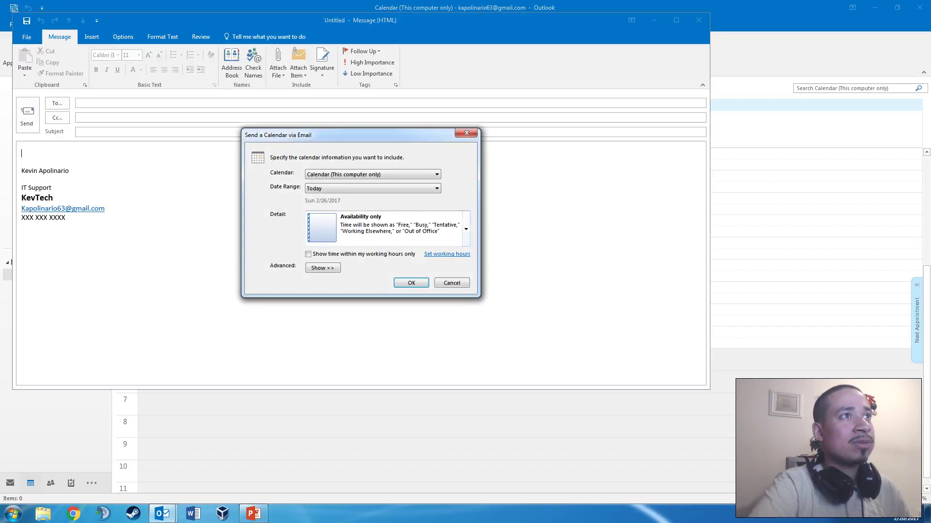
key(Escape)
key(Escape)
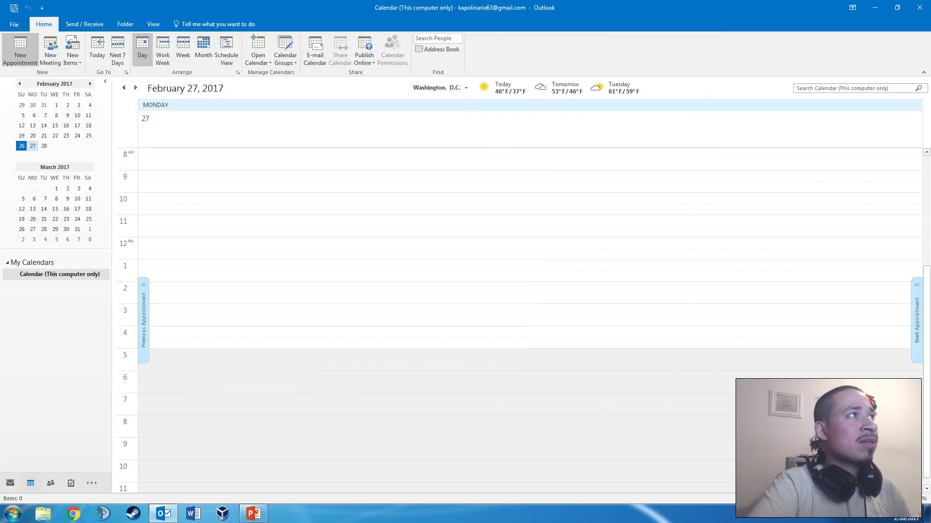
click(20, 49)
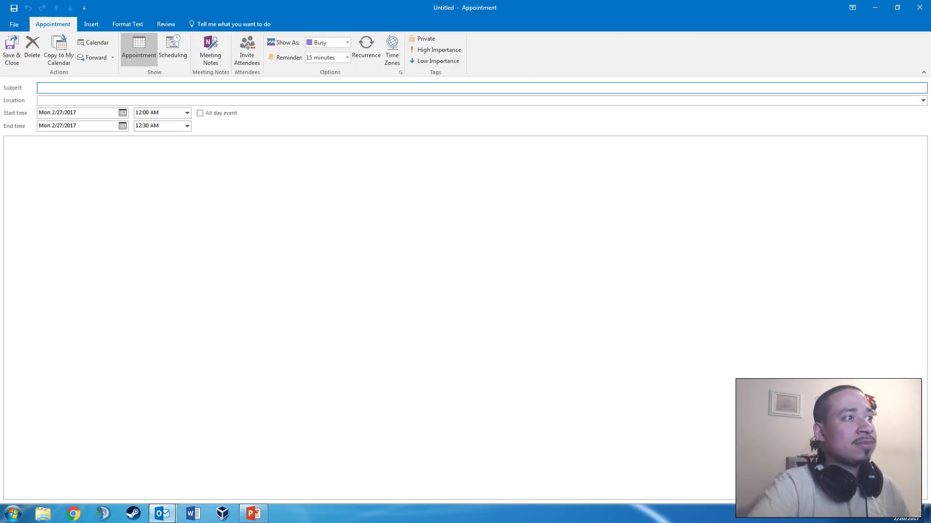
click(162, 514)
click(260, 432)
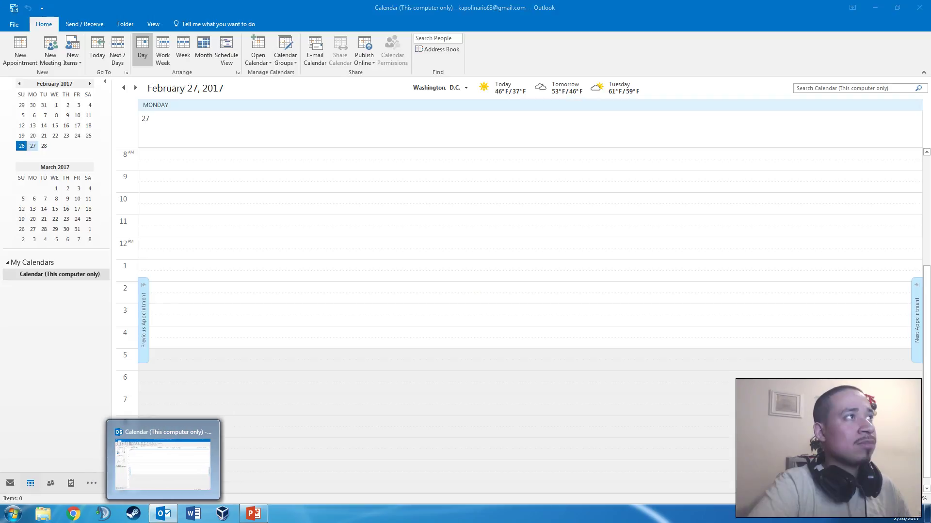
Step: Open a new appointment form and look through its Appointment, Insert and Format Text commands
click(21, 49)
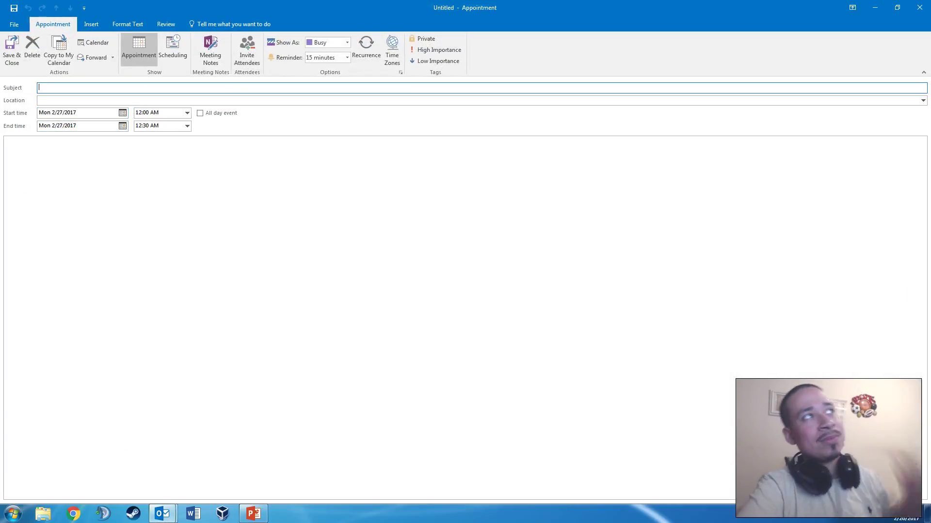
scroll(91, 24, down, 1)
scroll(91, 23, up, 1)
scroll(91, 24, down, 1)
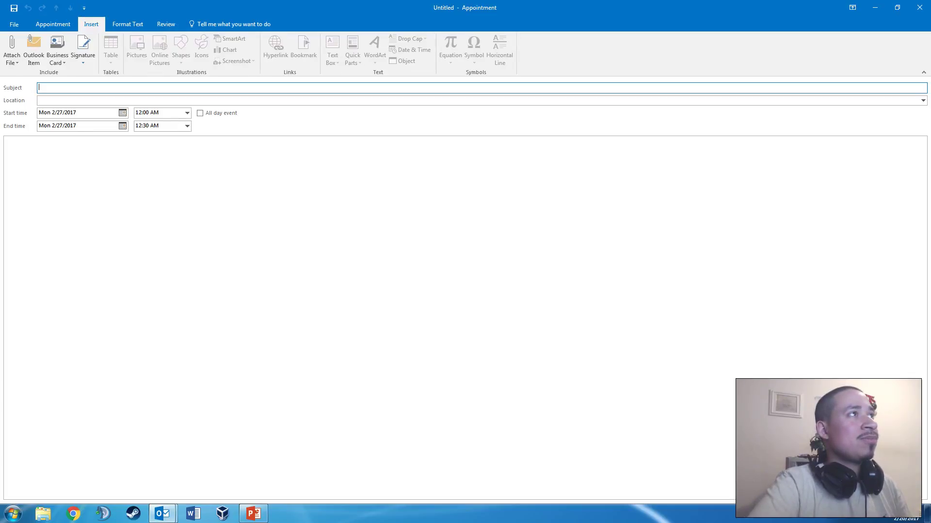
scroll(91, 24, up, 1)
scroll(91, 24, down, 1)
scroll(91, 24, up, 1)
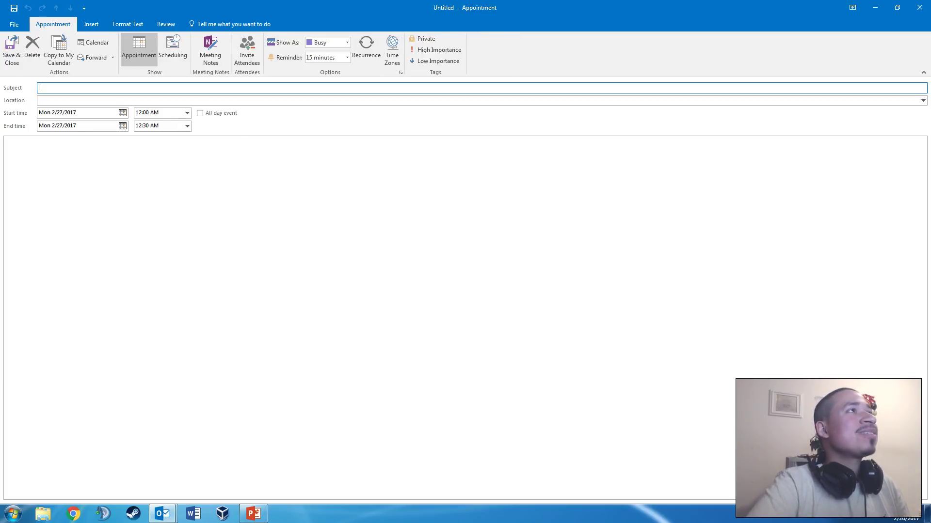
scroll(91, 24, down, 1)
scroll(91, 24, up, 1)
scroll(91, 24, down, 3)
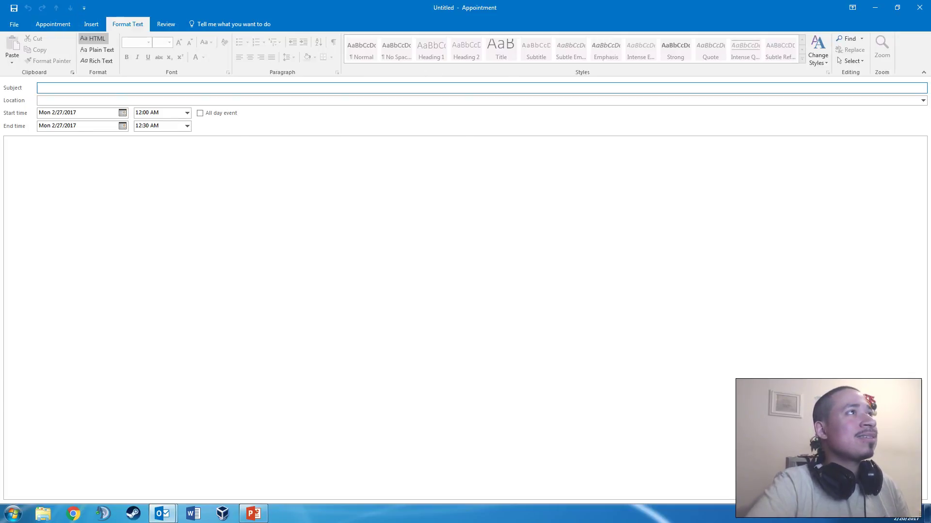
scroll(91, 24, up, 3)
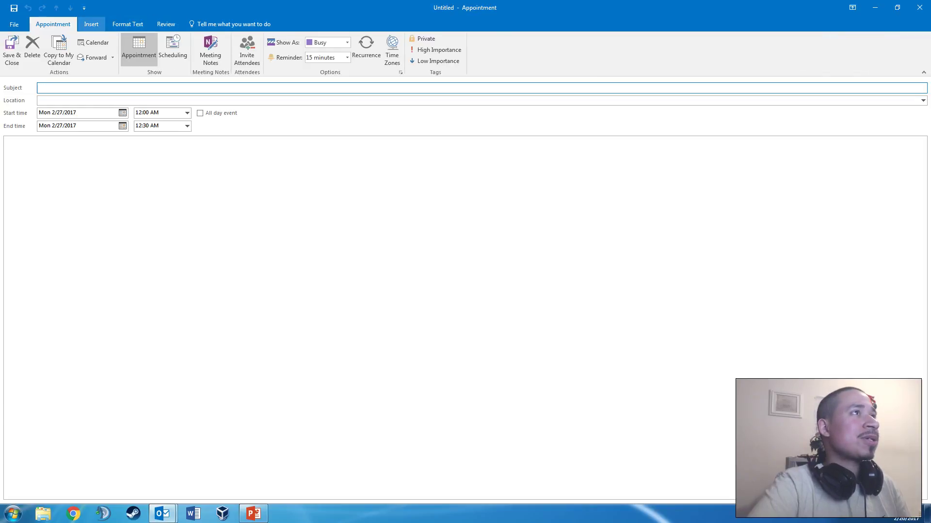
scroll(91, 24, down, 1)
scroll(91, 24, up, 1)
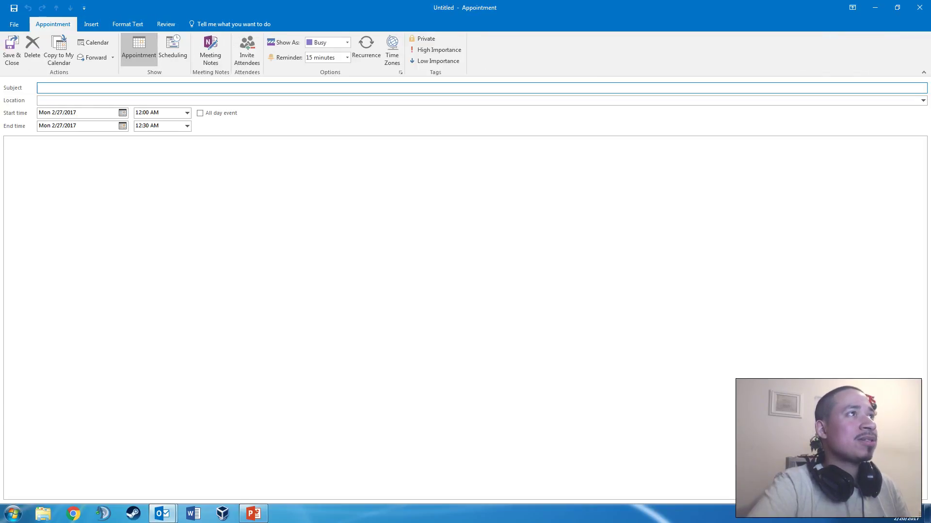
Step: Examine the daily, weekly, monthly and yearly recurrence patterns for the appointment, then cancel the recurrence settings
click(366, 48)
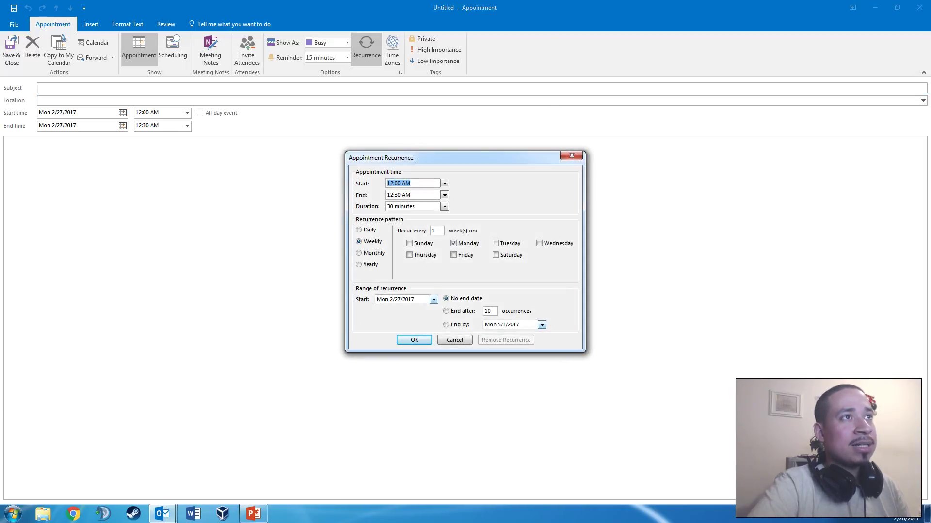
click(359, 229)
click(359, 241)
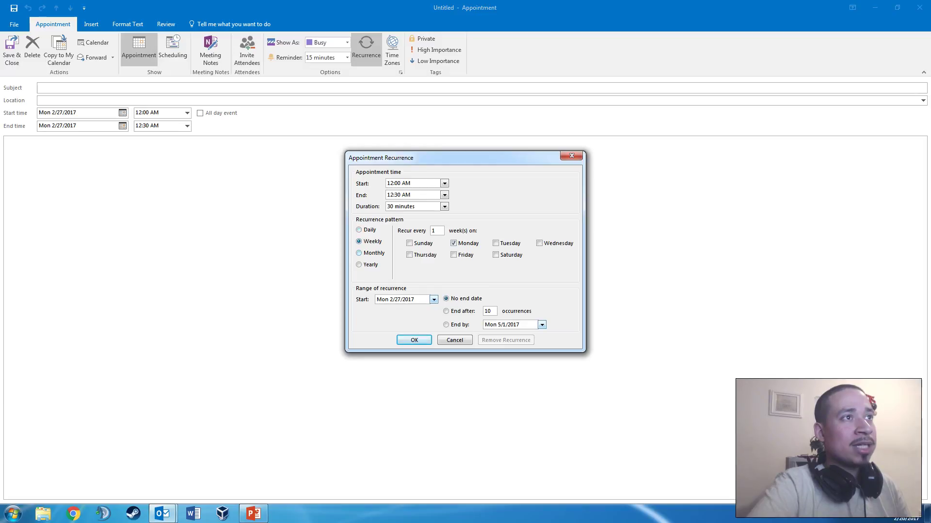
click(359, 253)
click(359, 265)
click(455, 340)
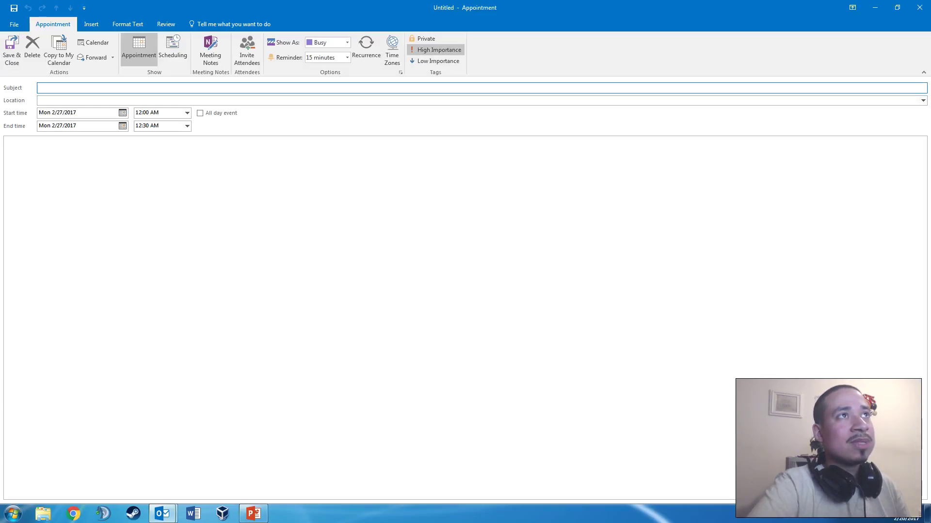
Step: Mark the appointment as high importance and show its time zones, then close it without saving
click(435, 49)
click(392, 50)
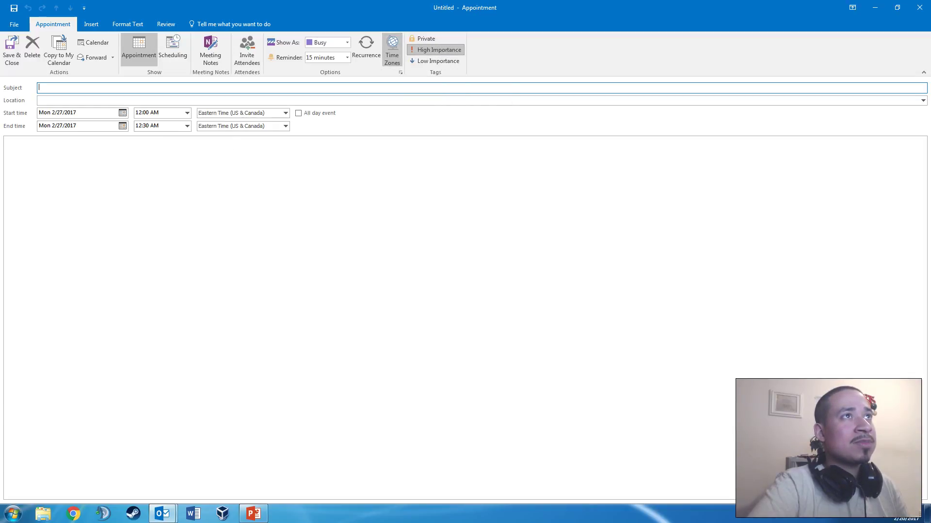
click(8, 148)
click(920, 8)
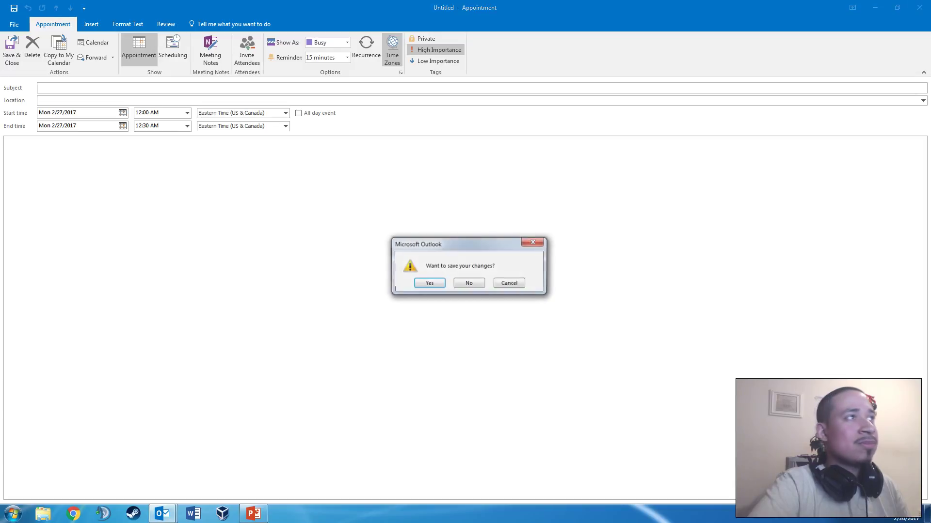
key(n)
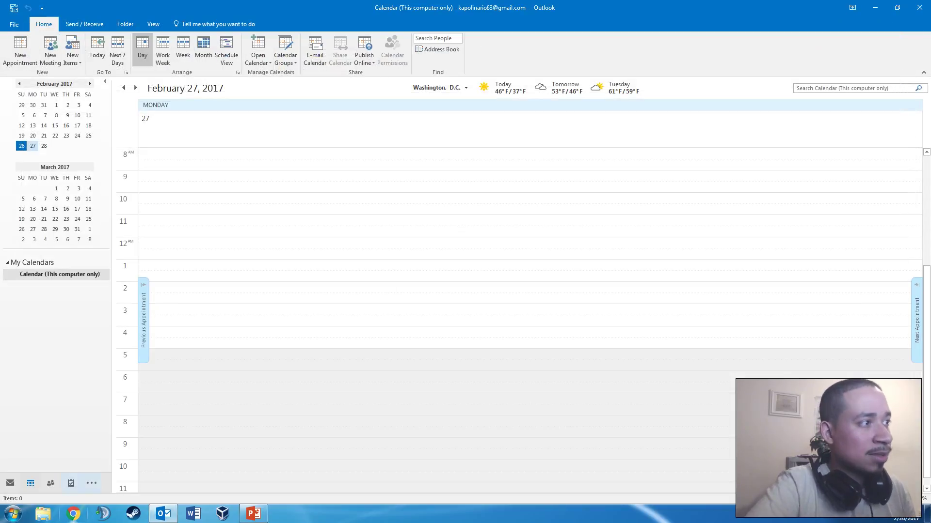
Step: Switch to Mail, review the Troubleshooting Add-ins slide in PowerPoint, then return to Outlook and preview the calendar
click(10, 483)
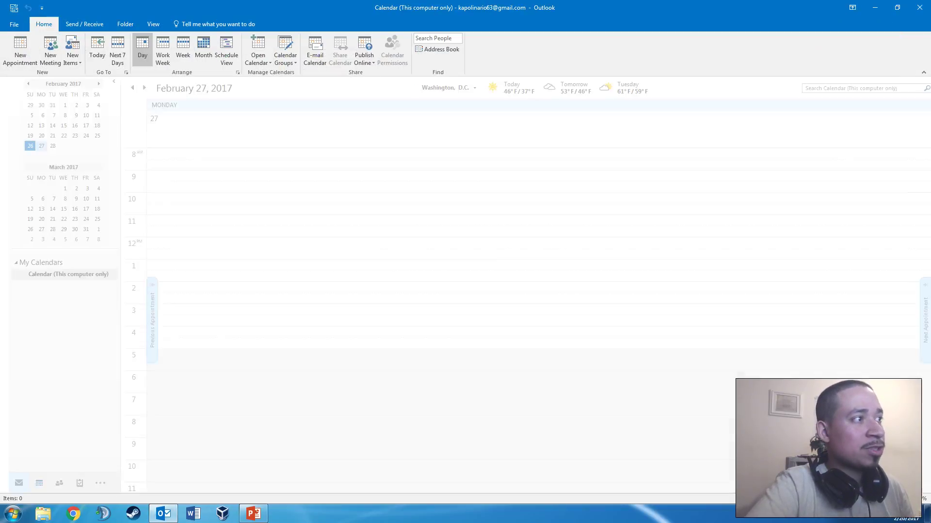
click(253, 514)
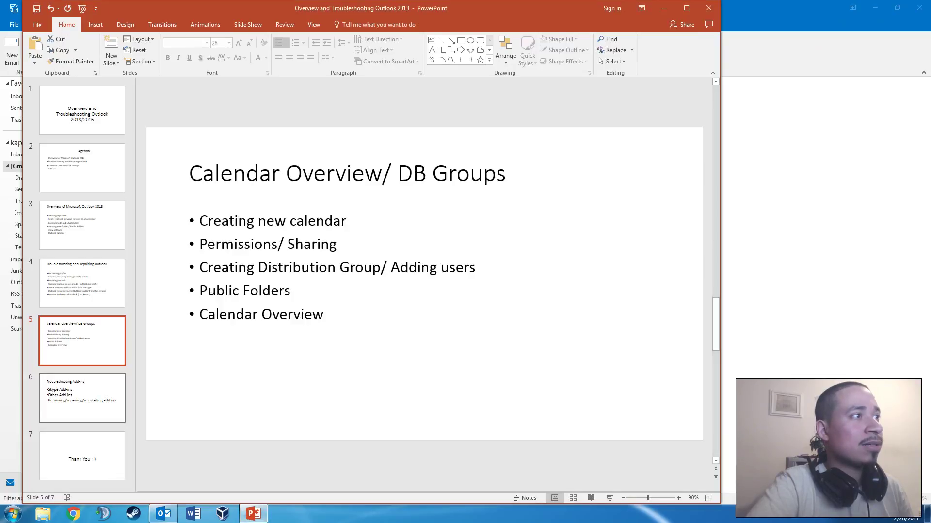
click(82, 399)
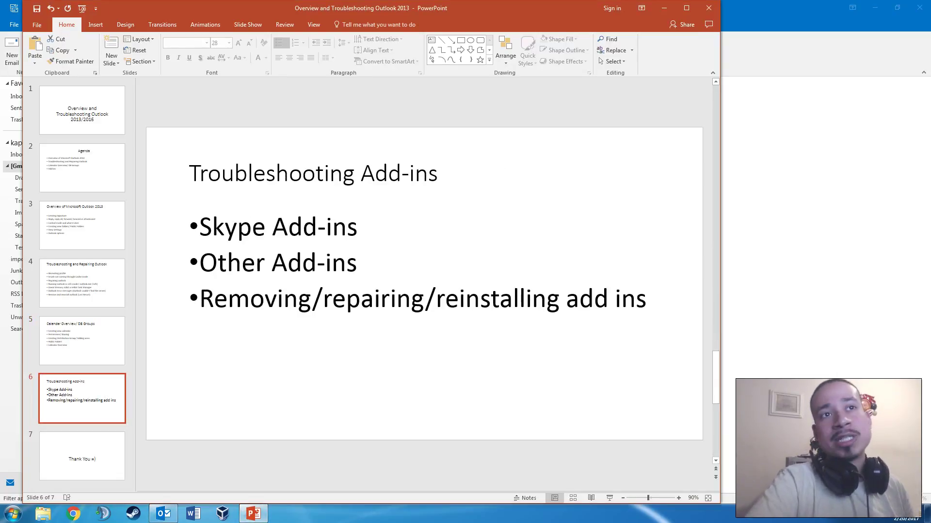
click(664, 8)
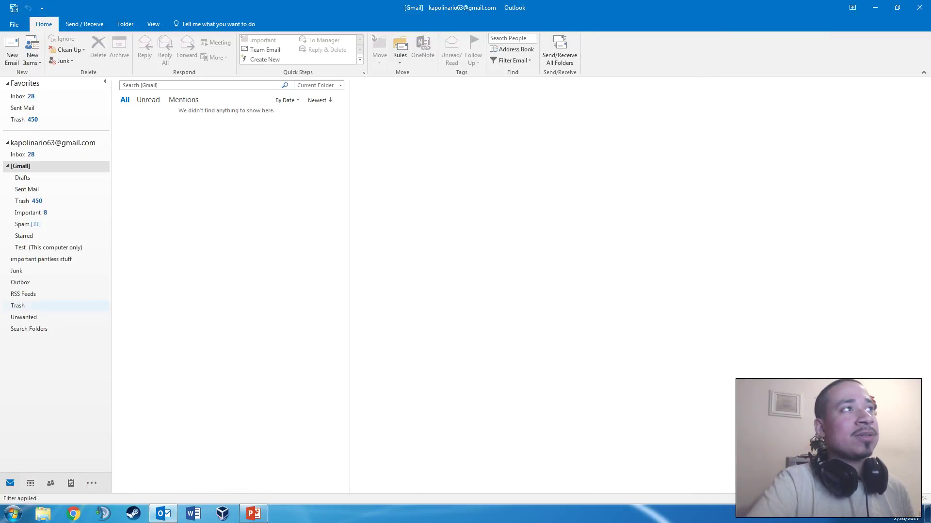
click(30, 483)
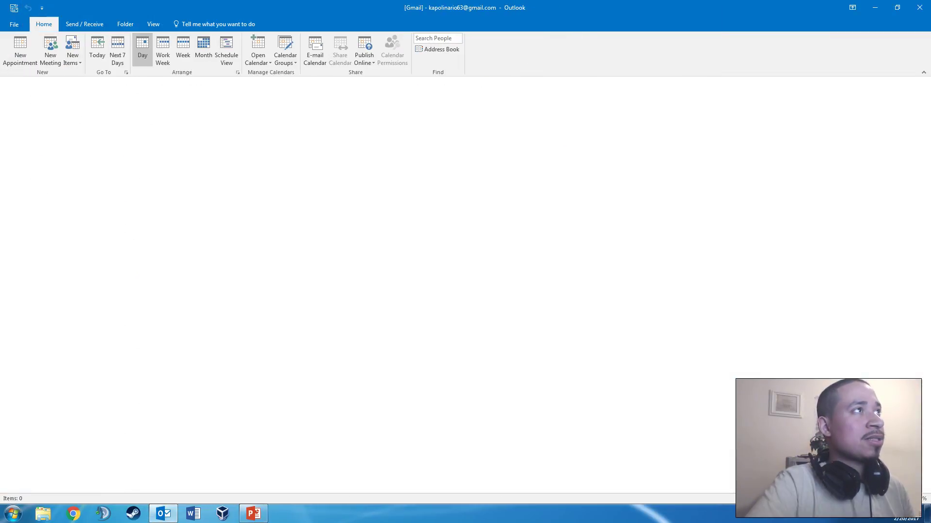
mouse_move(30, 483)
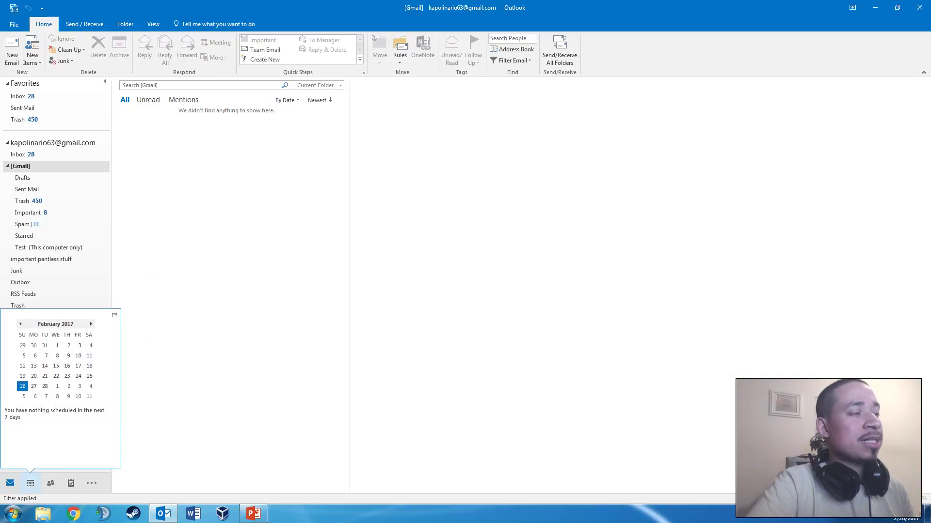
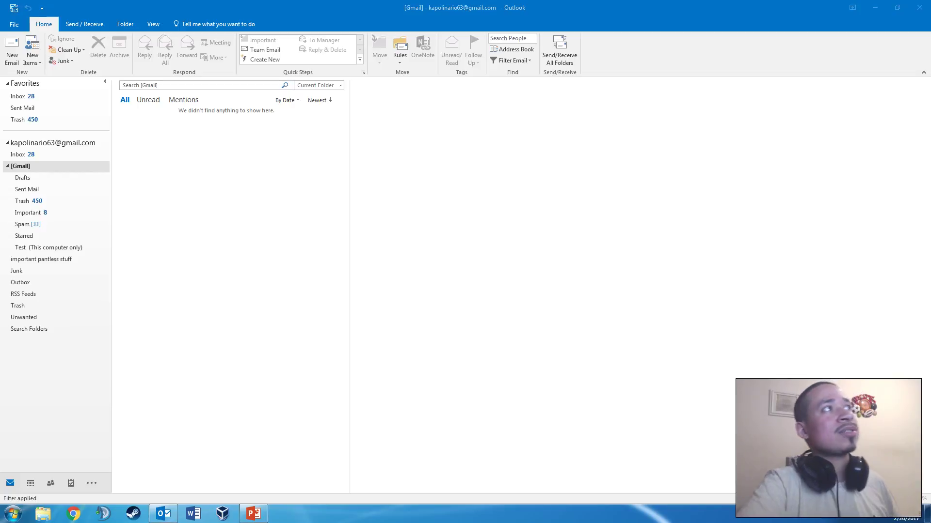
Step: View the installed add-ins in Outlook Options and try to open the add-in options dialog, dismissing the notice
key(alt+Tab)
key(alt+f)
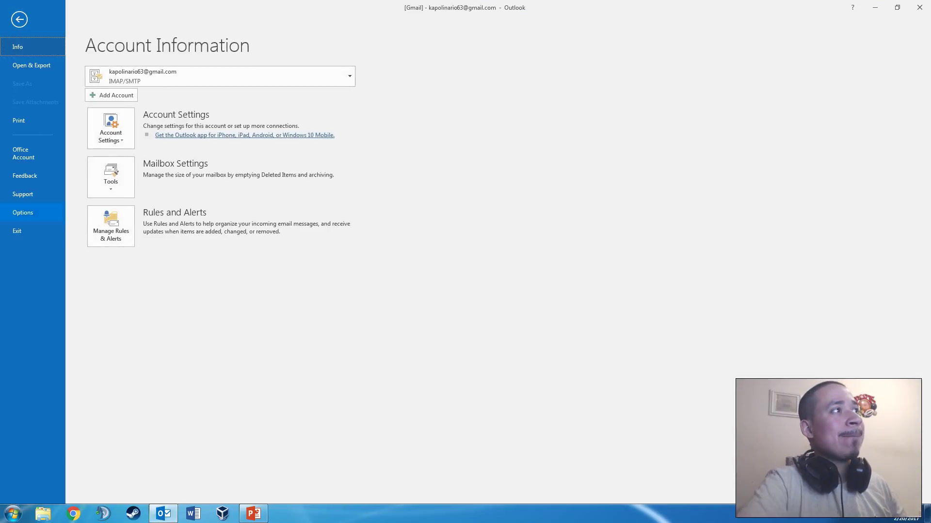
key(Return)
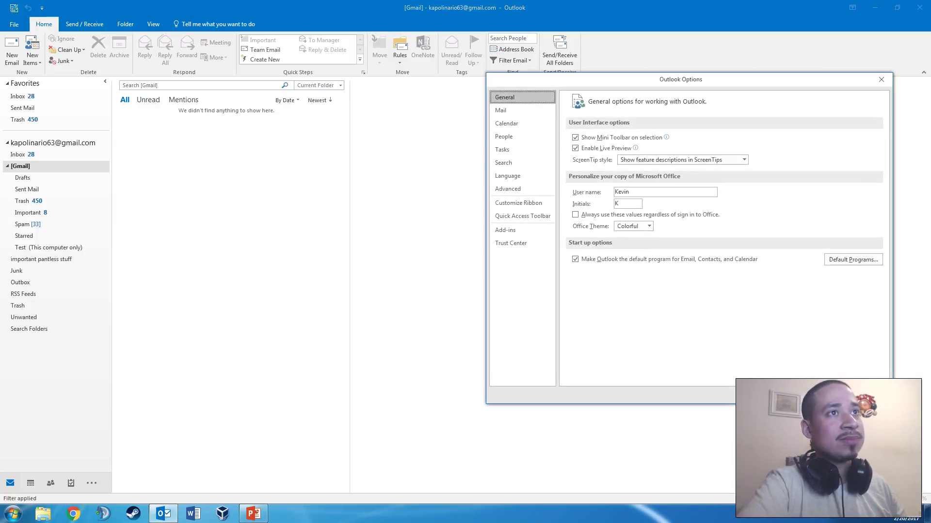
drag(631, 79, 286, 69)
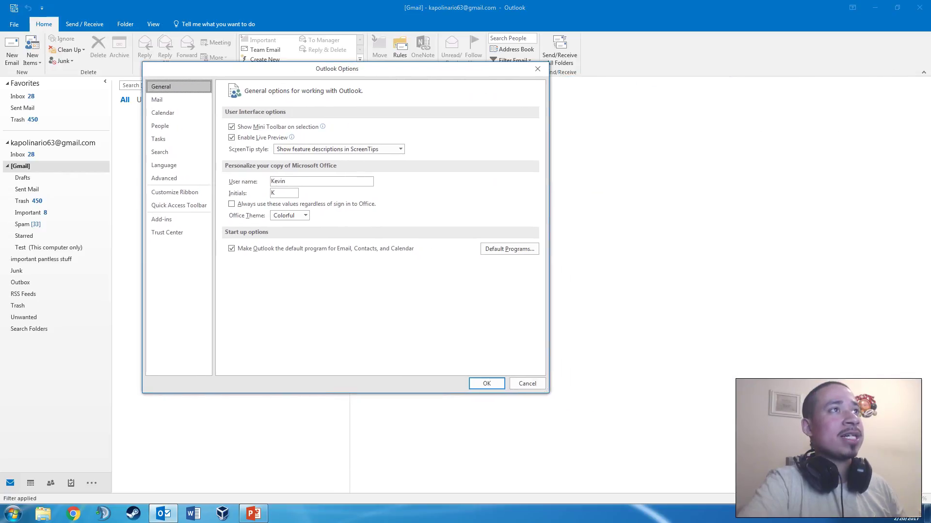
click(161, 219)
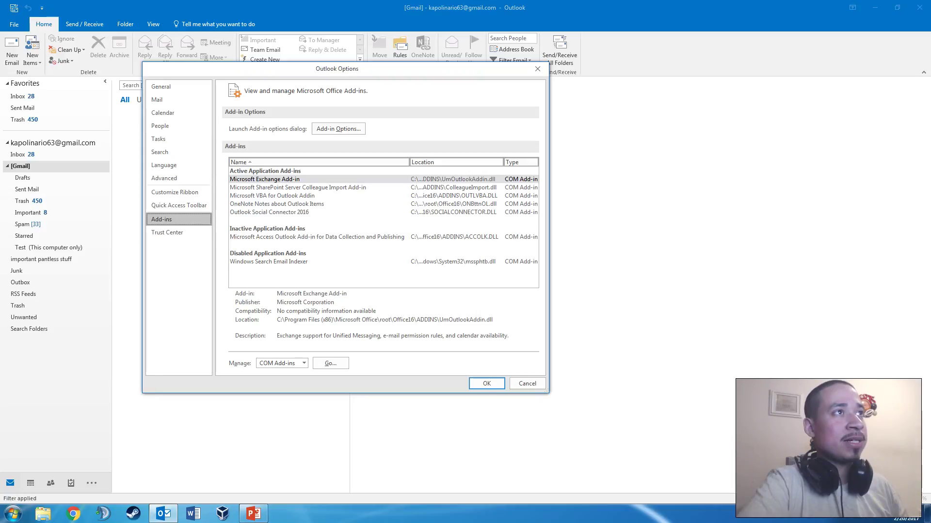
click(338, 128)
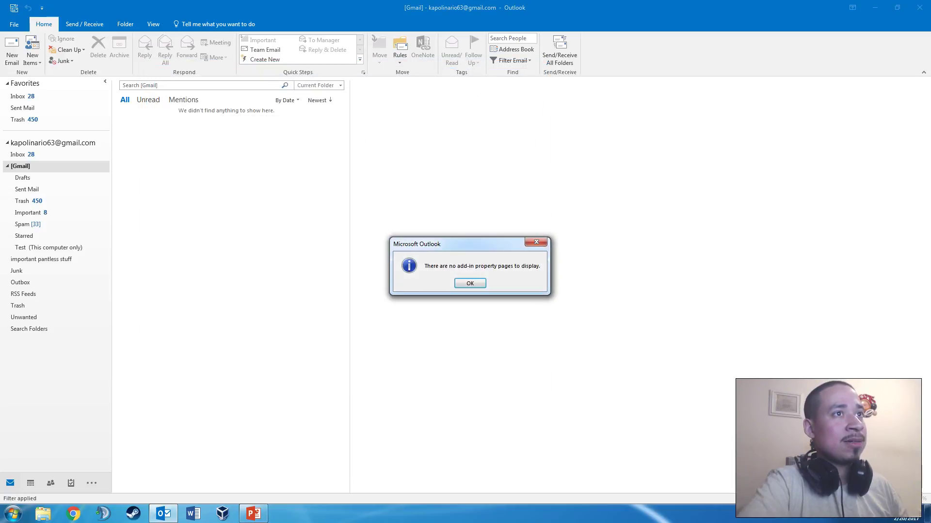
click(470, 284)
Step: Reopen Outlook Options at the Add-ins page
click(14, 25)
click(22, 213)
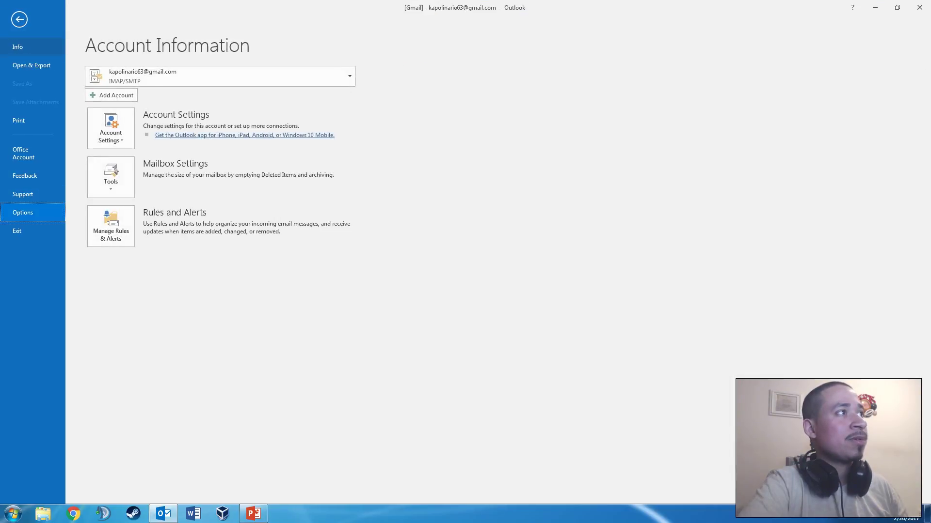
click(162, 219)
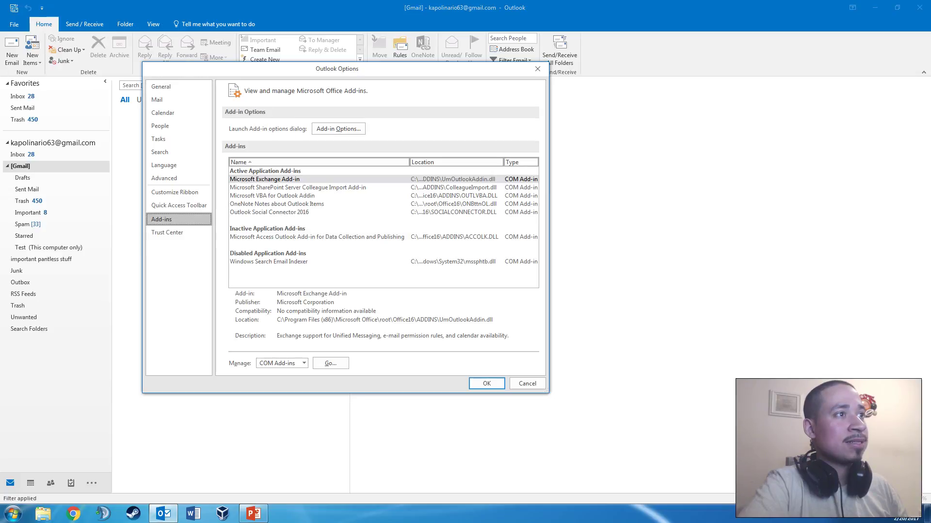
Step: Review the list of disabled items from the add-in management settings, then close it
click(304, 364)
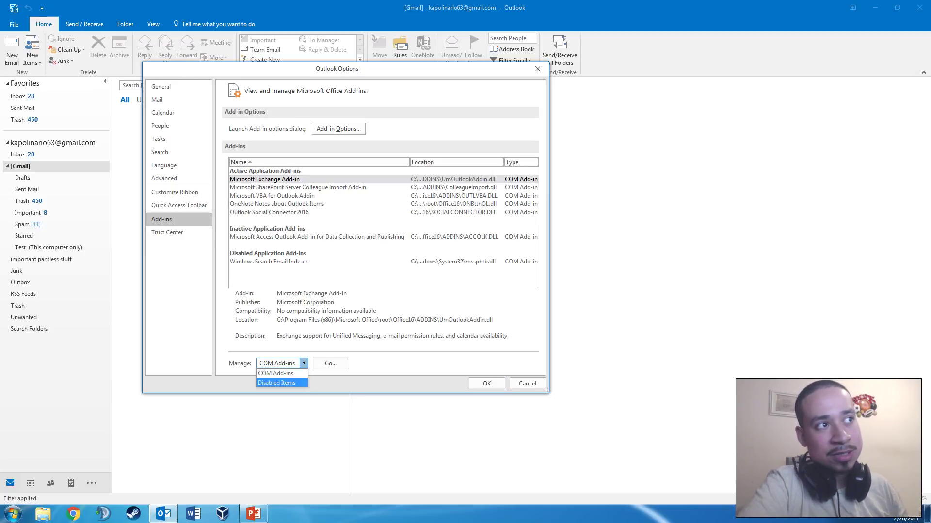
click(276, 382)
click(330, 363)
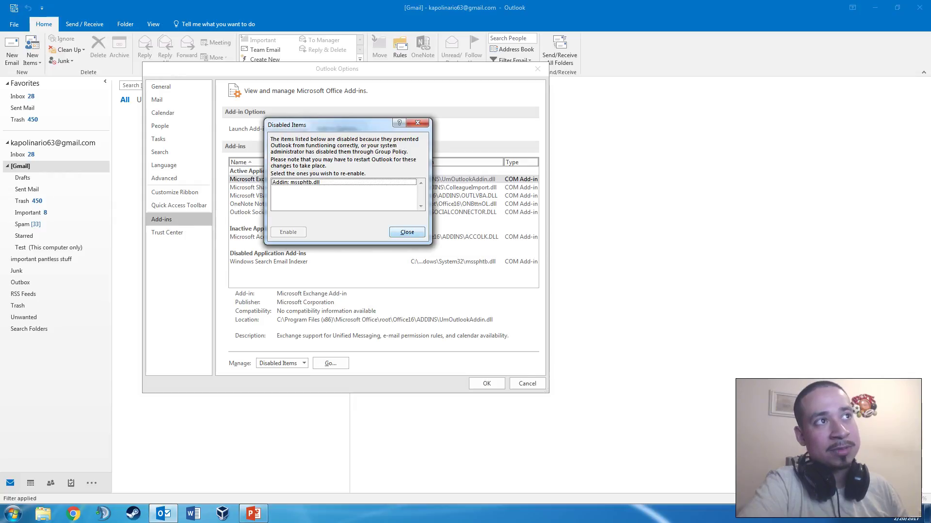
click(407, 232)
Step: Open the COM Add-ins manager and preview the file browser for adding an add-in, then cancel the browser
click(304, 363)
click(277, 374)
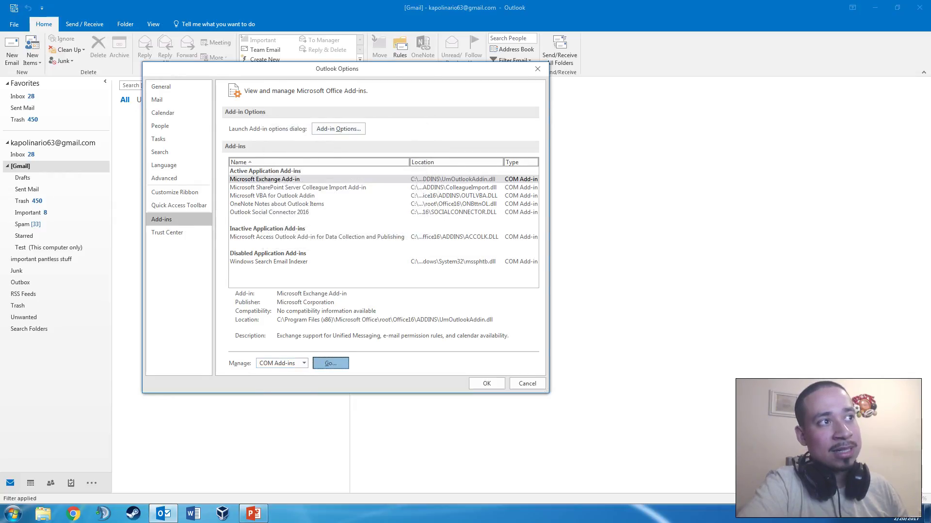
click(330, 363)
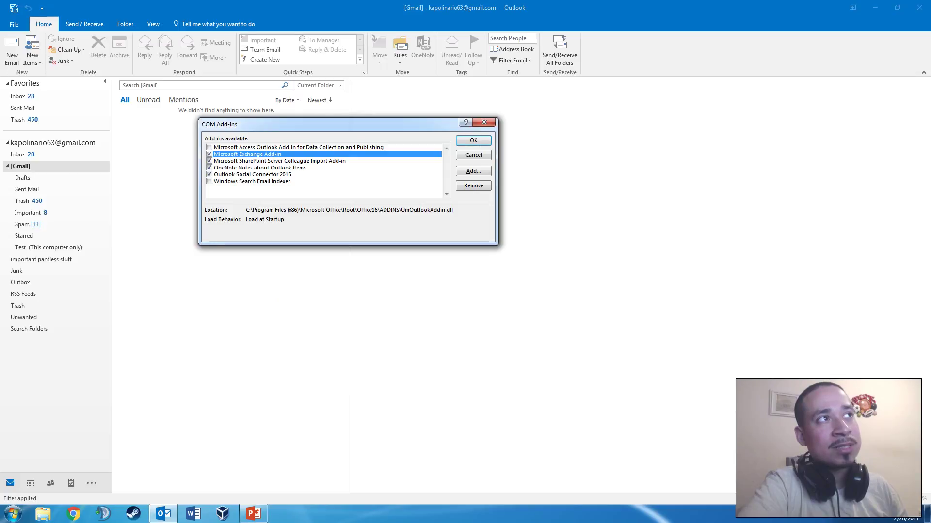
click(473, 171)
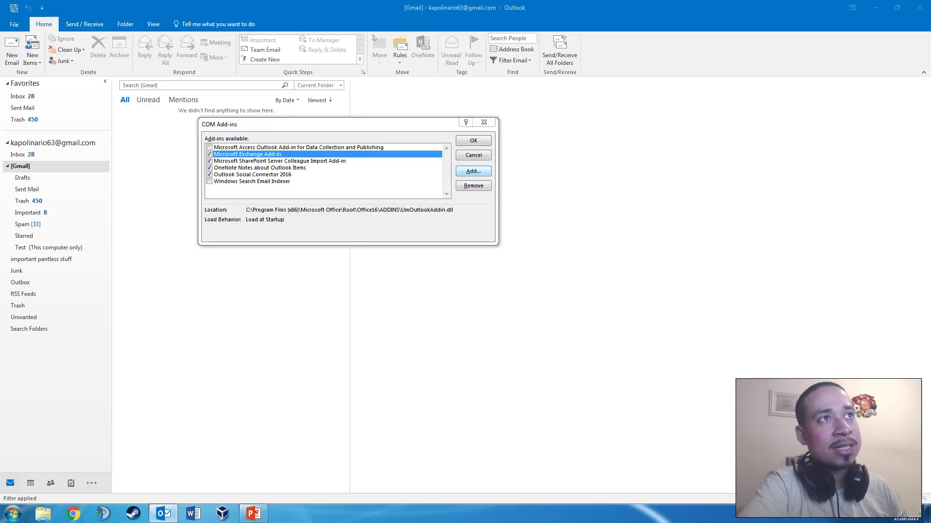
click(479, 154)
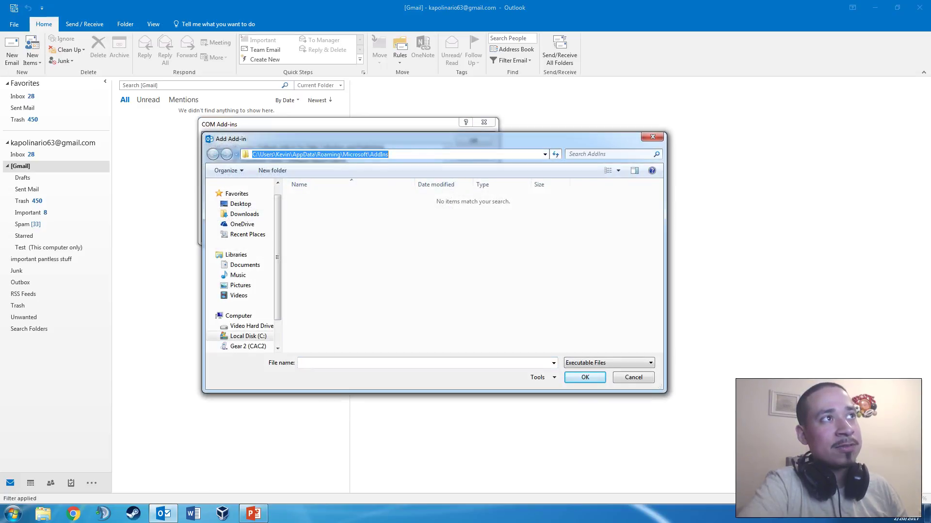
key(Escape)
key(Escape)
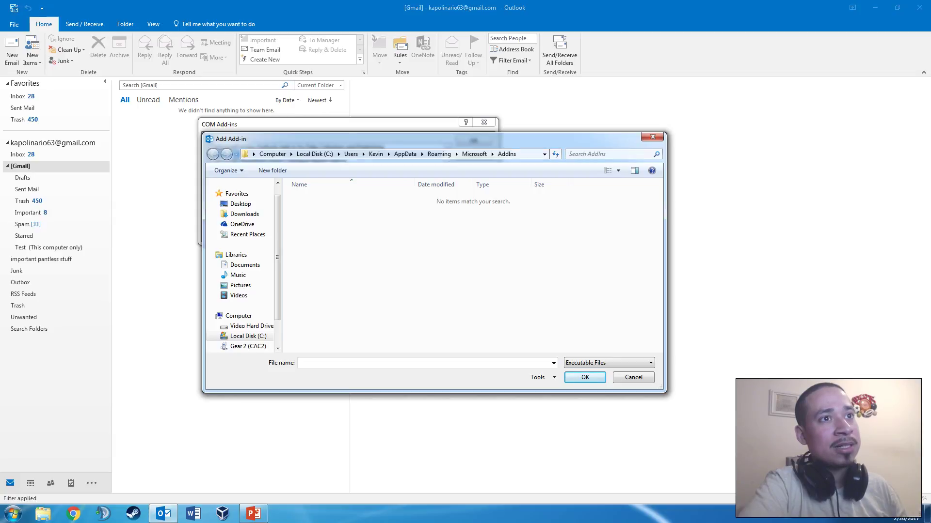
Step: Enable the Windows Search Email Indexer add-in and disable it again, then confirm the COM Add-ins dialog
click(209, 181)
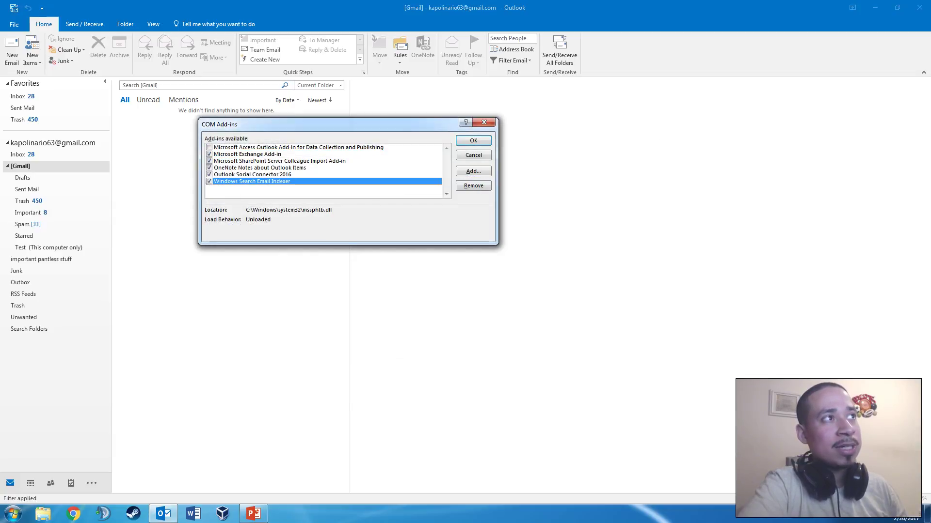
click(208, 181)
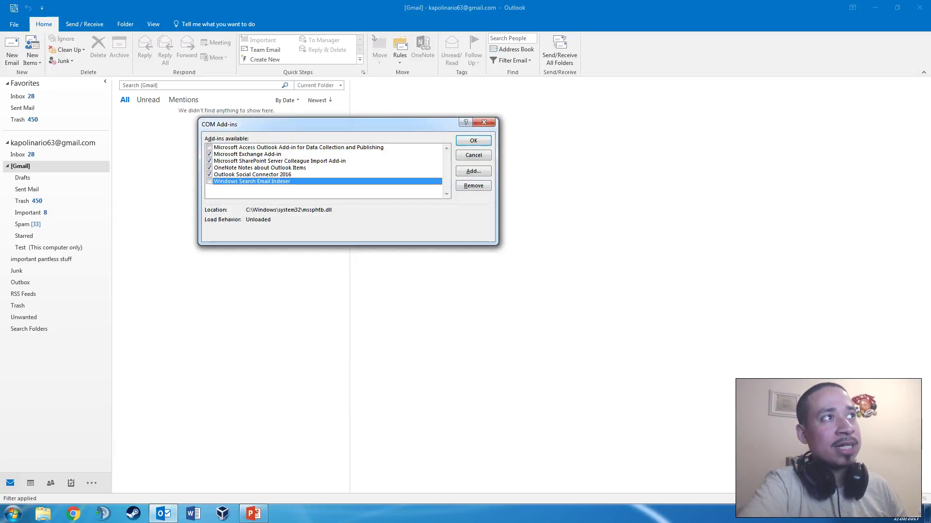
click(473, 140)
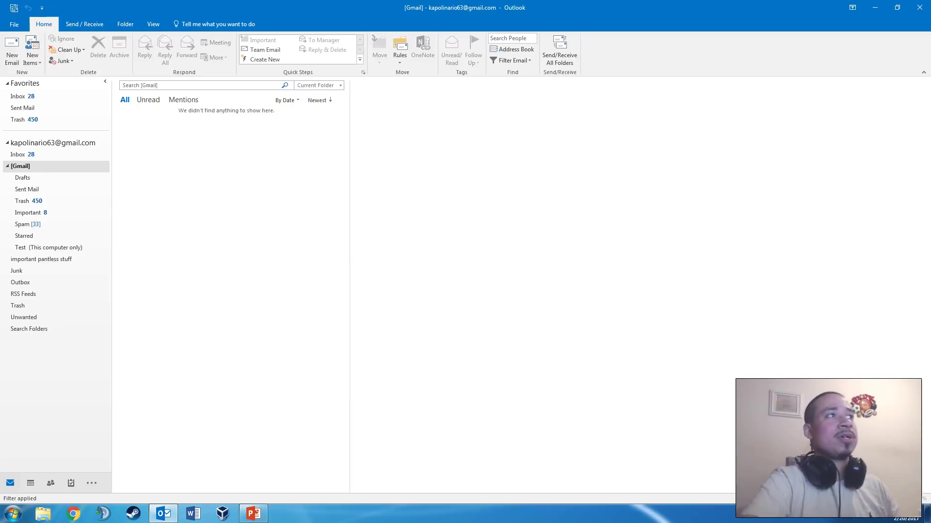
click(85, 24)
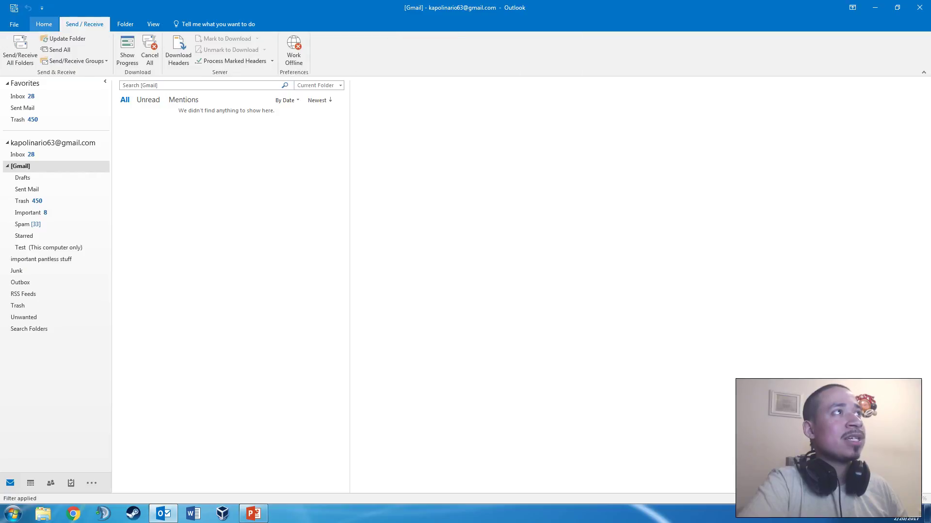
click(44, 24)
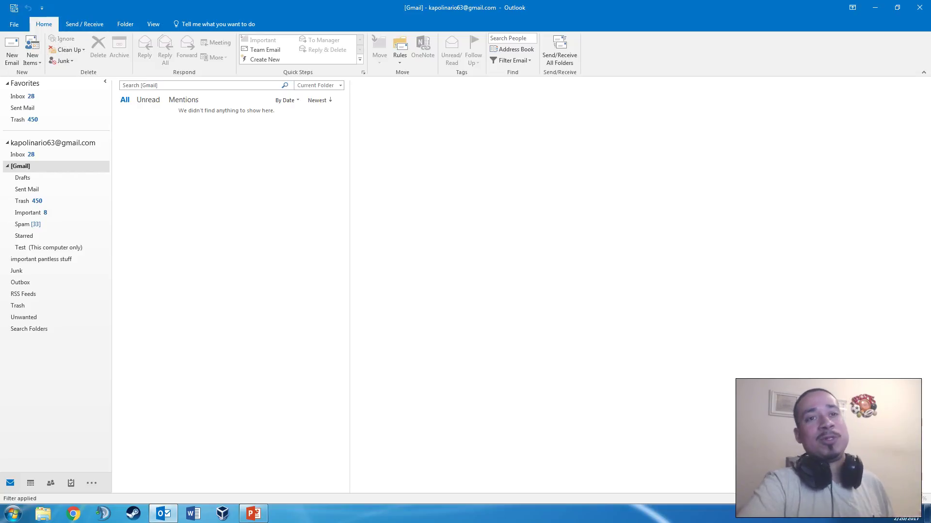
click(85, 24)
click(44, 24)
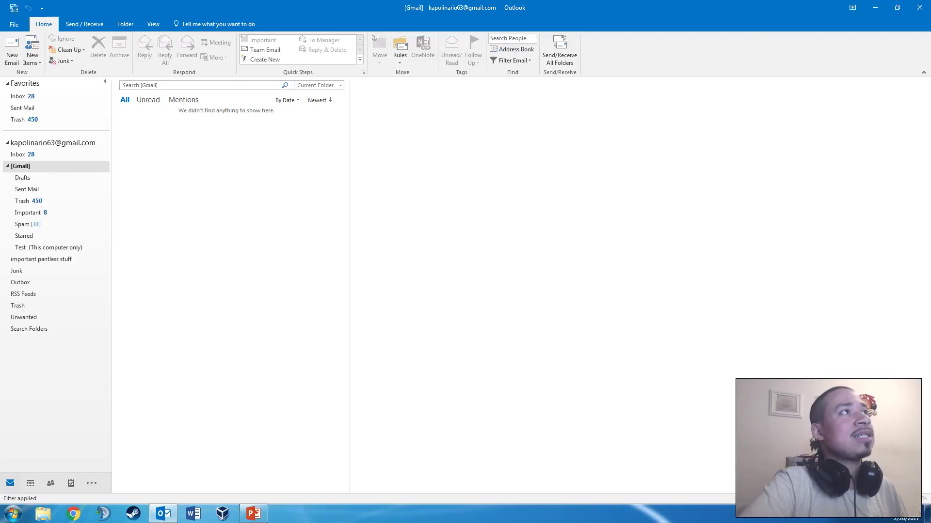
click(125, 23)
click(44, 24)
click(154, 24)
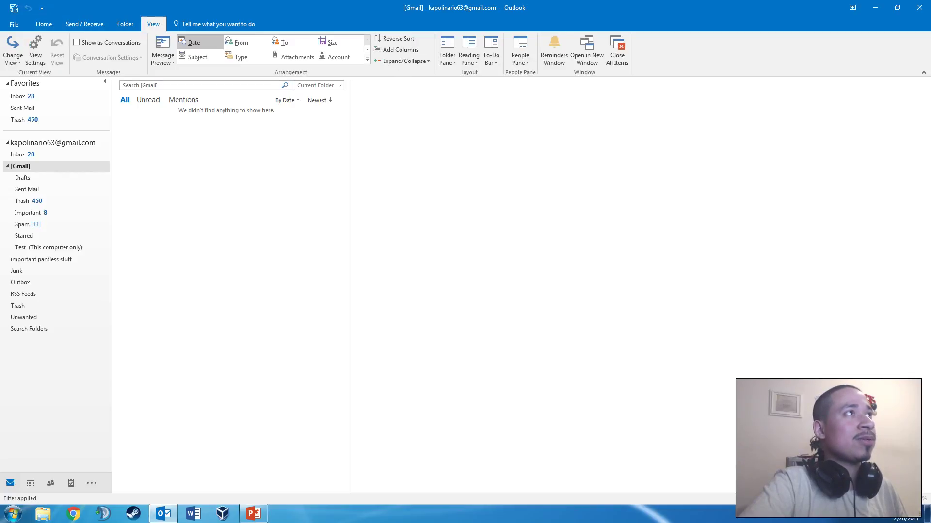
click(14, 23)
click(19, 17)
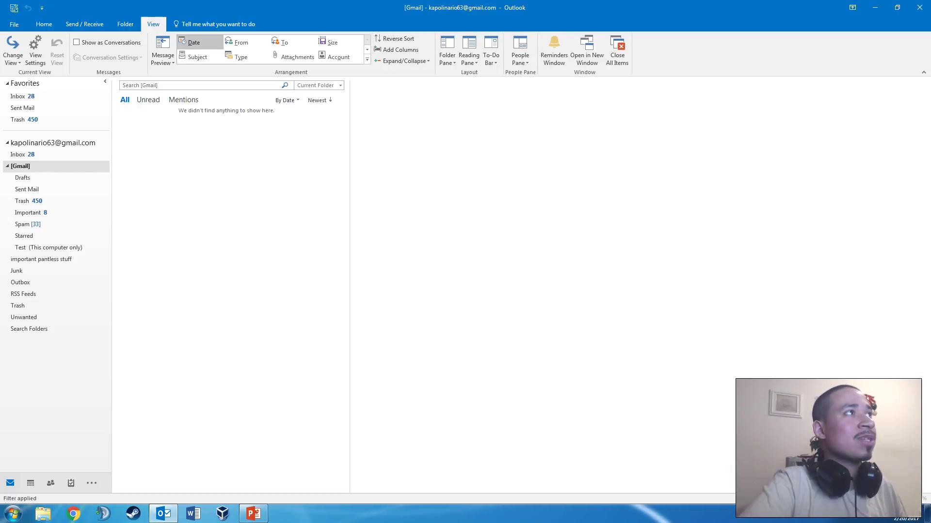
click(44, 24)
click(14, 23)
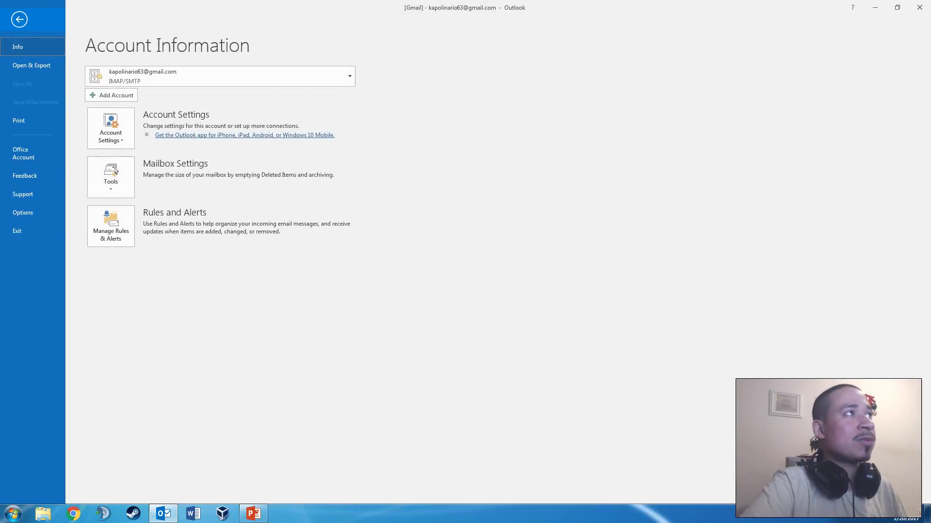
click(19, 18)
click(84, 24)
click(125, 24)
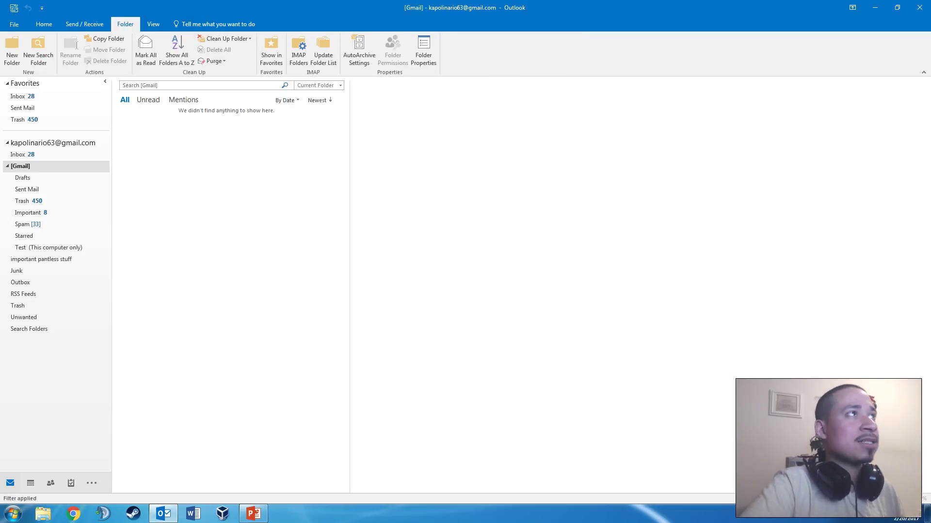
click(153, 23)
click(43, 24)
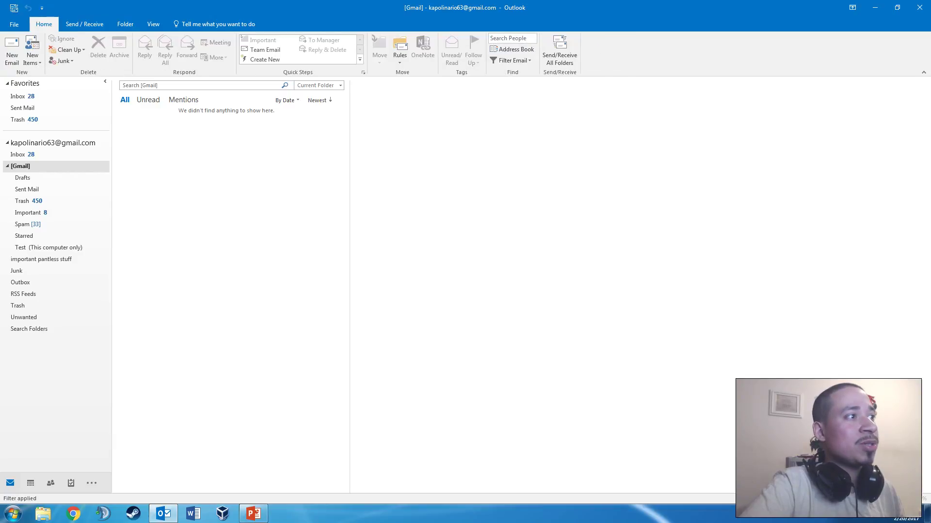
Step: Look at the additional navigation choices and the People contacts, then return to Mail
click(92, 483)
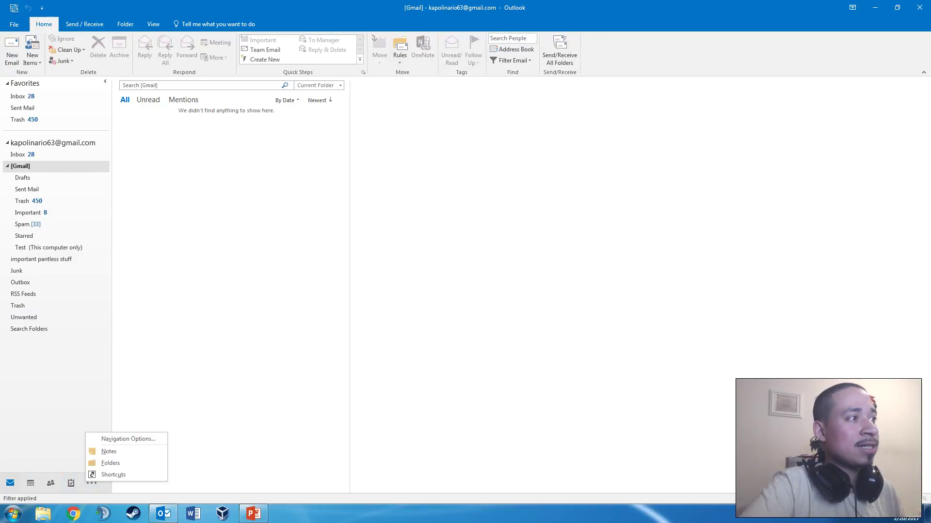
click(50, 483)
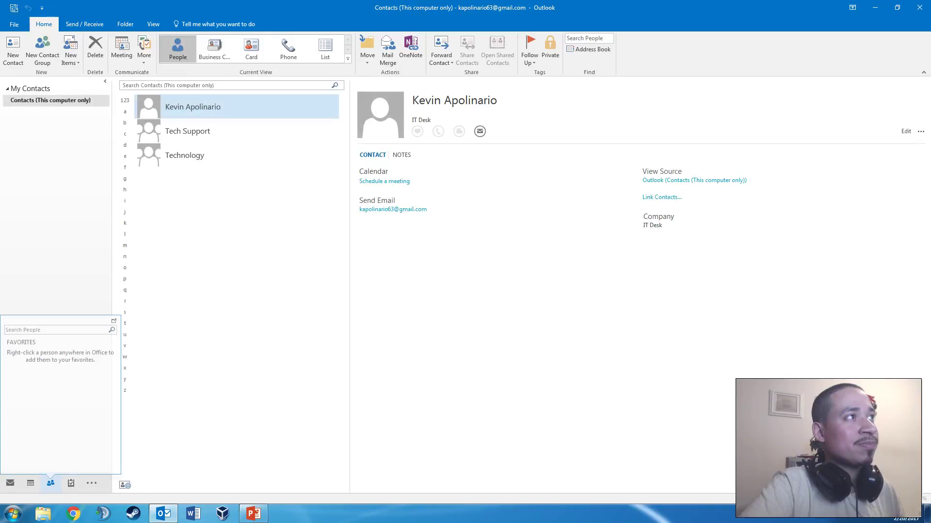
click(10, 483)
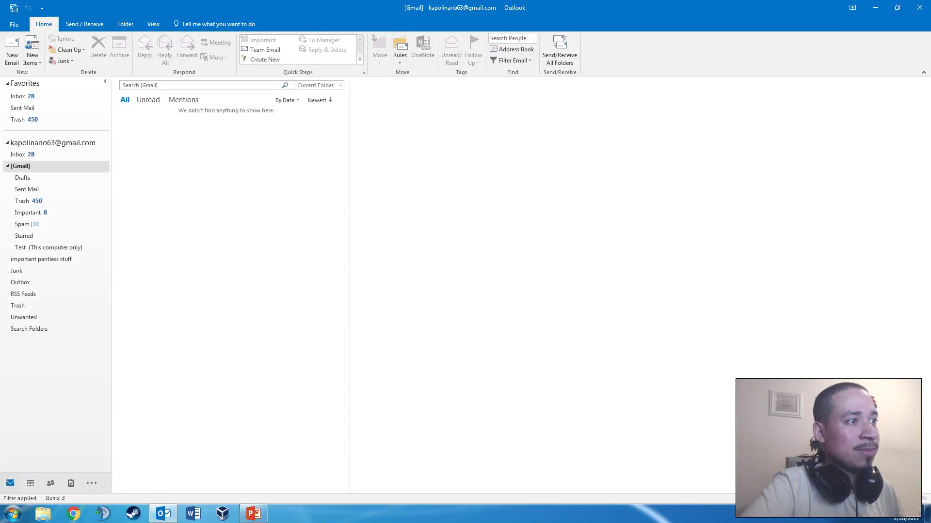
Step: Switch to the PowerPoint presentation and show the closing Thank You slide
click(253, 514)
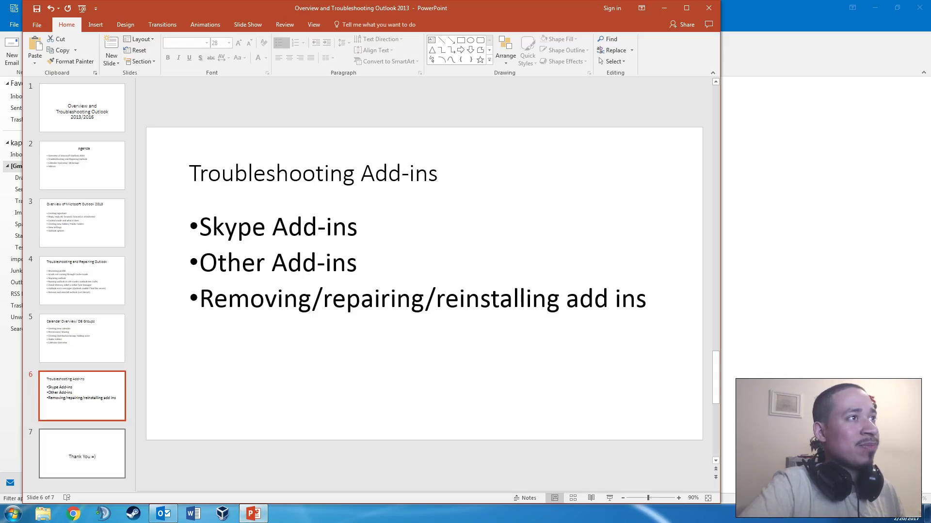
click(80, 462)
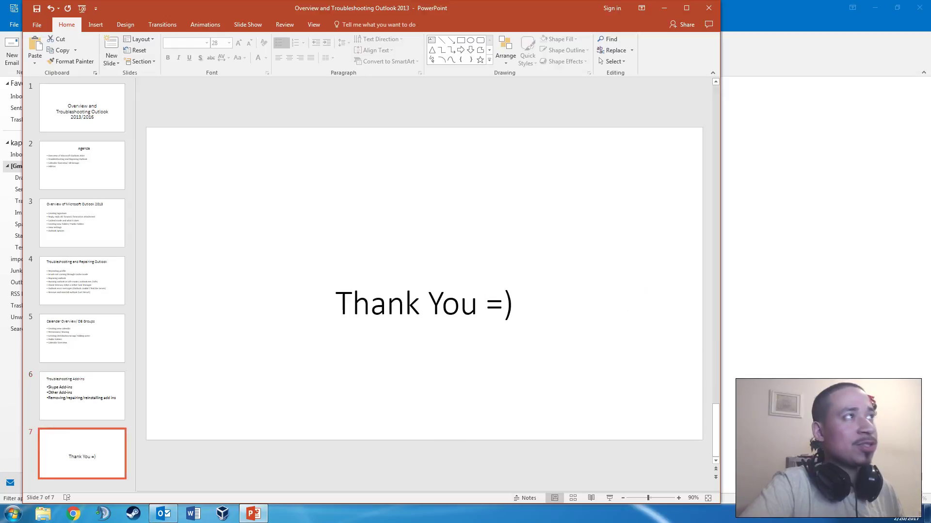